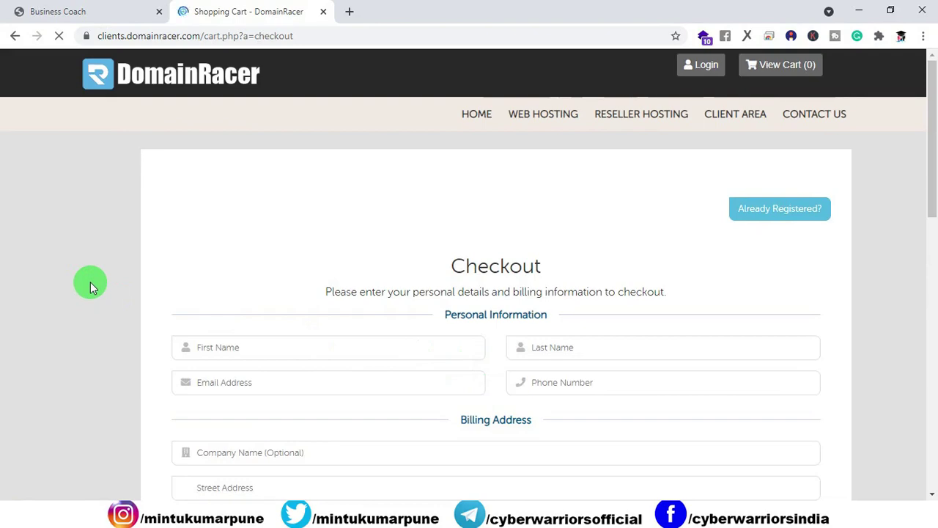
From DomainRacer's client area Services, open cPanel for the Digitalmarketing.webhostingindia.racing hosting
scroll(90, 282, "down", 2)
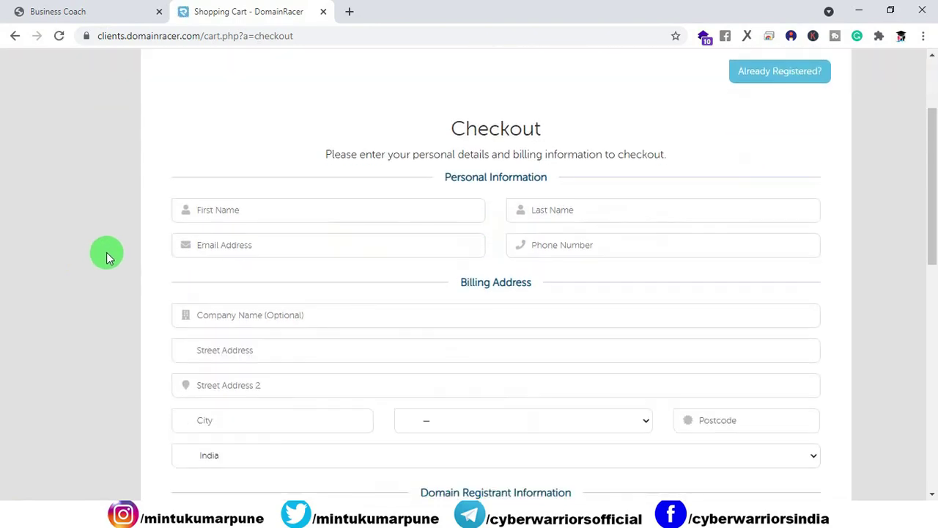
scroll(211, 279, "down", 7)
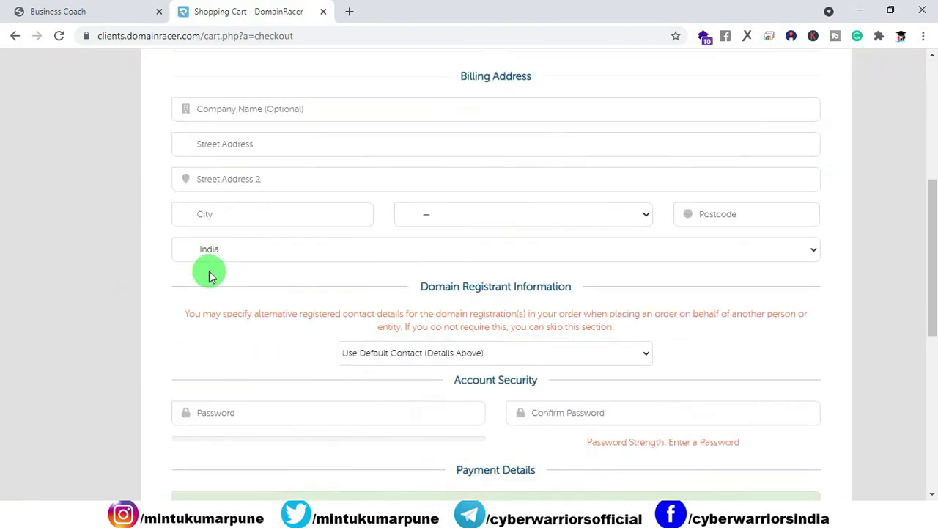
scroll(432, 306, "down", 2)
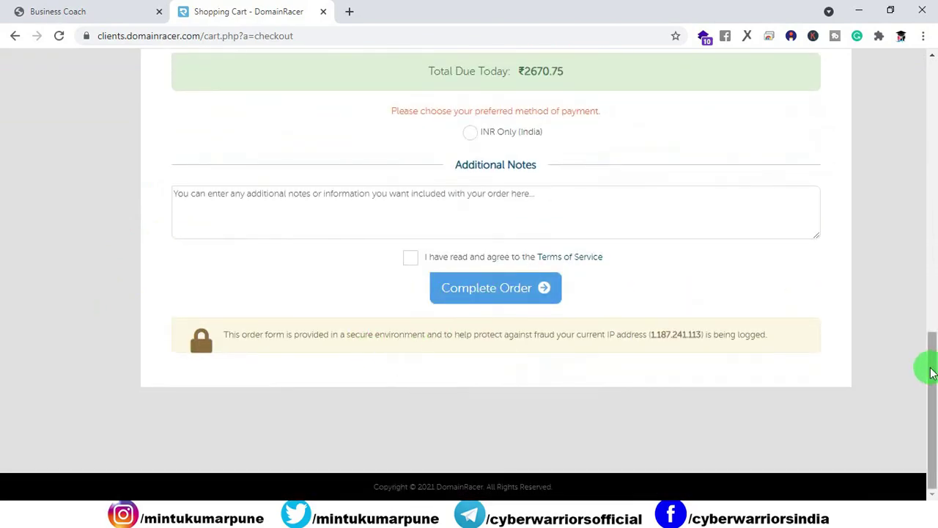
left_click_drag(929, 367, 916, 110)
left_click(147, 87)
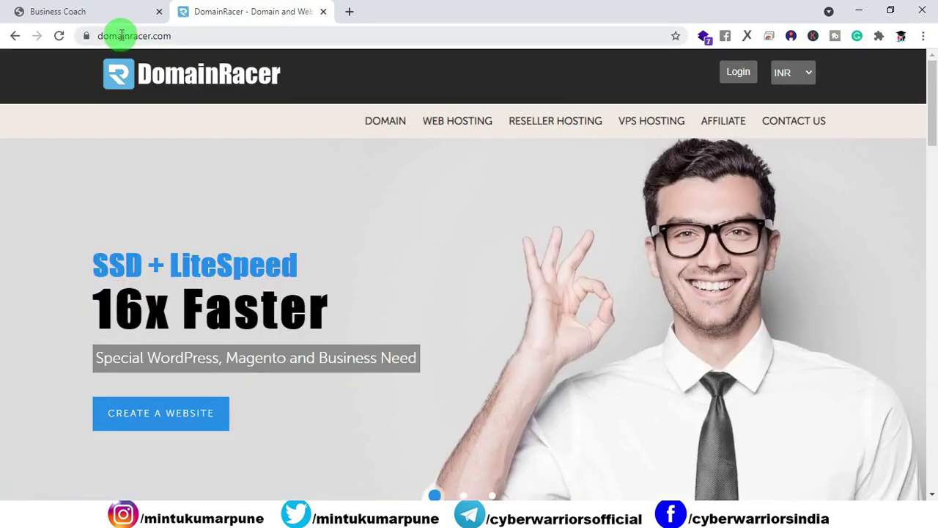
left_click(735, 72)
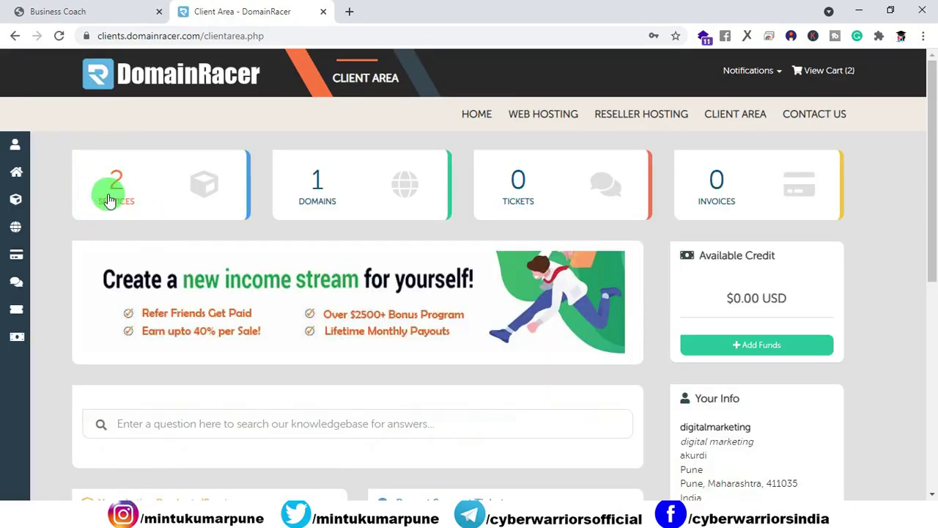
left_click(114, 192)
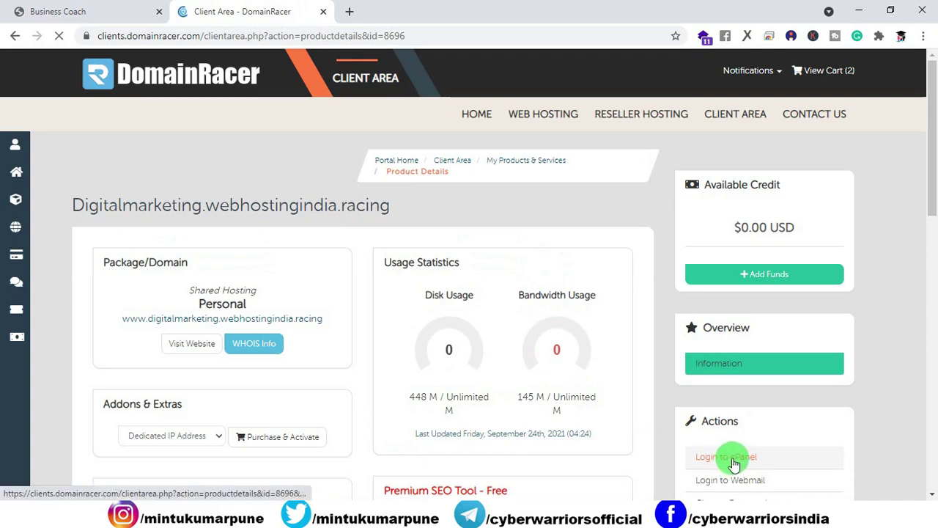
left_click(731, 458)
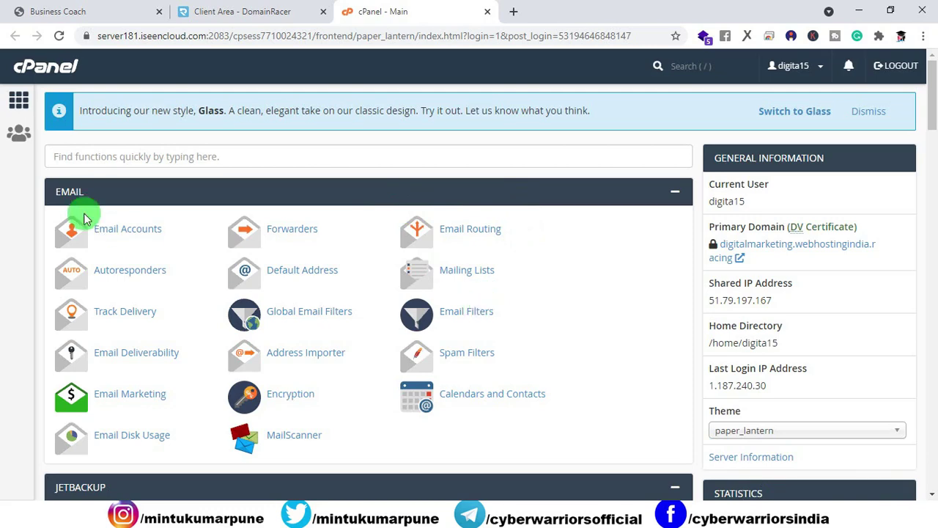
Find the Softaculous Apps Installer section in cPanel and open its WordPress script page
scroll(126, 310, "down", 3)
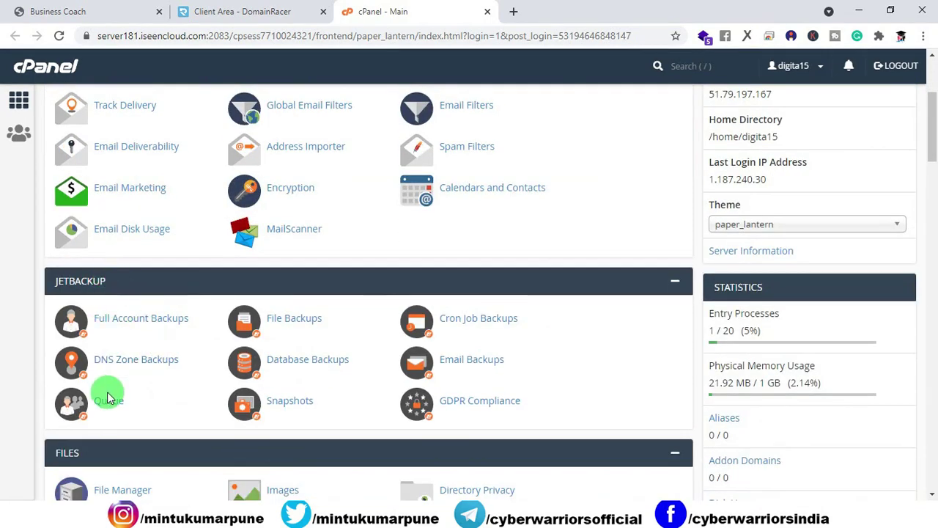
scroll(114, 378, "down", 3)
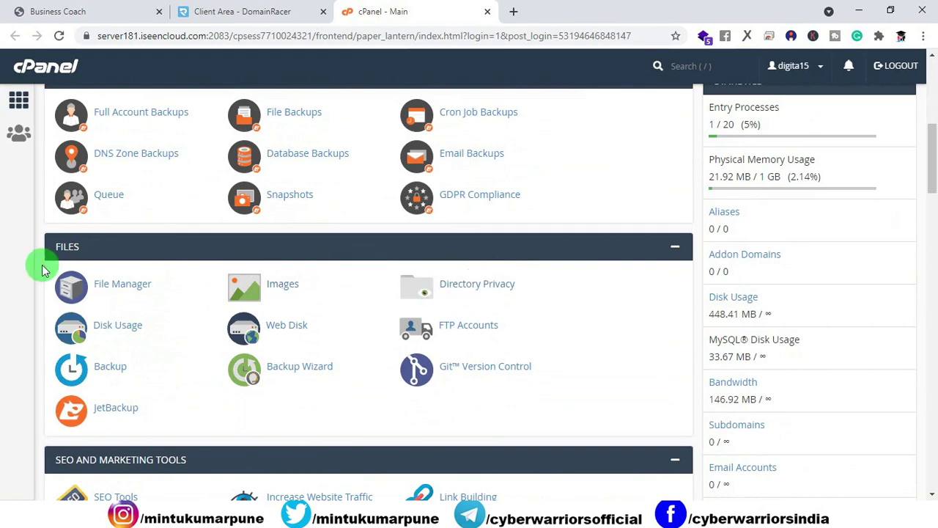
scroll(480, 283, "down", 4)
scroll(475, 285, "down", 5)
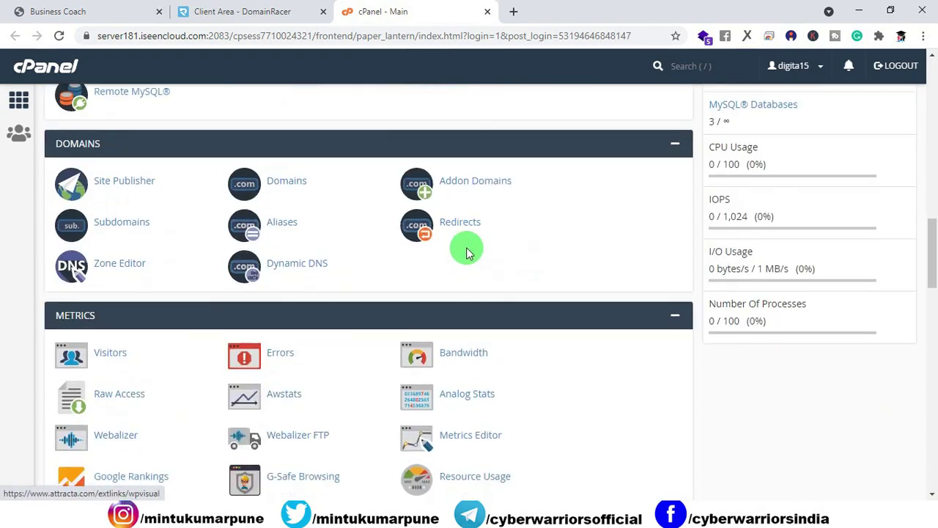
scroll(689, 284, "up", 2)
scroll(690, 285, "up", 1)
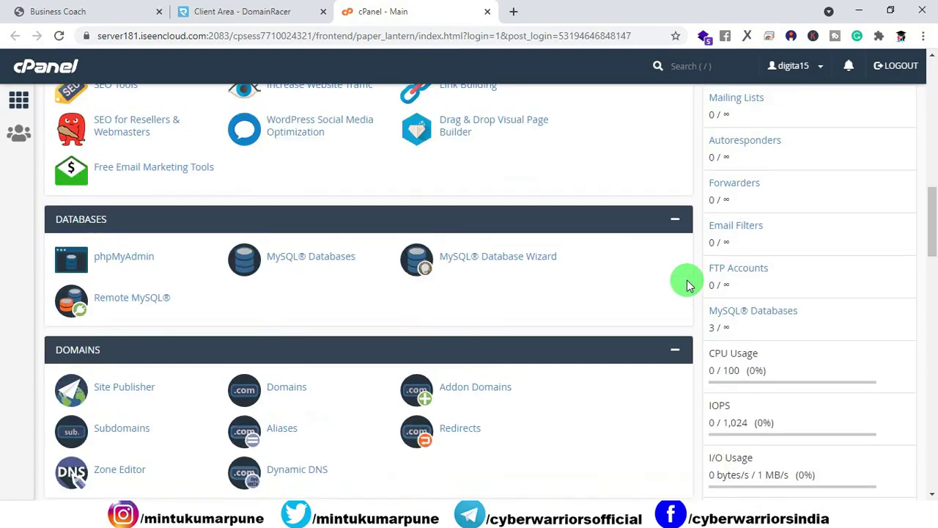
scroll(690, 285, "up", 3)
scroll(689, 284, "down", 1)
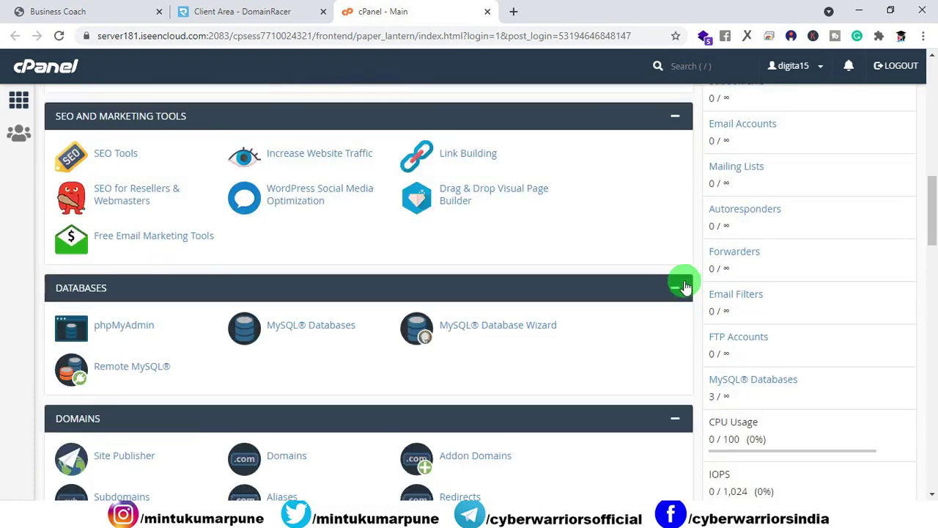
left_click_drag(930, 200, 924, 446)
left_click(81, 325)
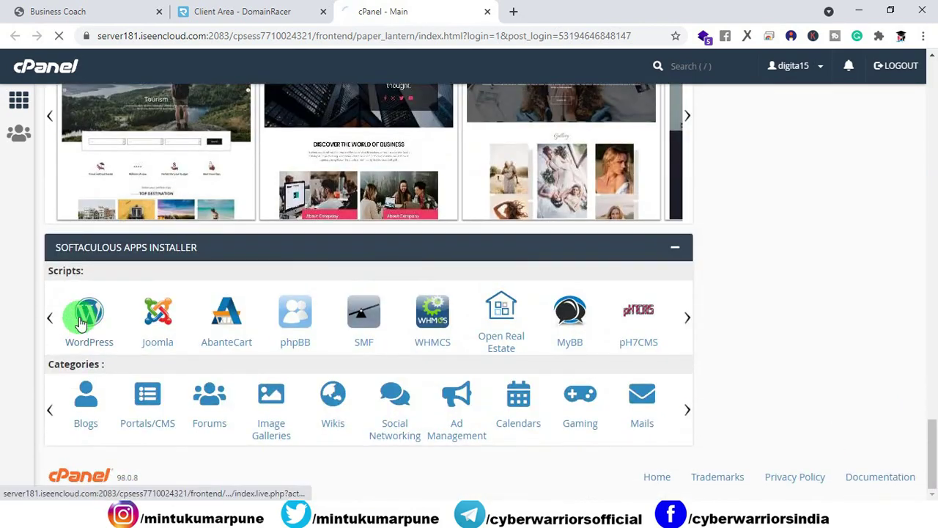
scroll(520, 196, "down", 5)
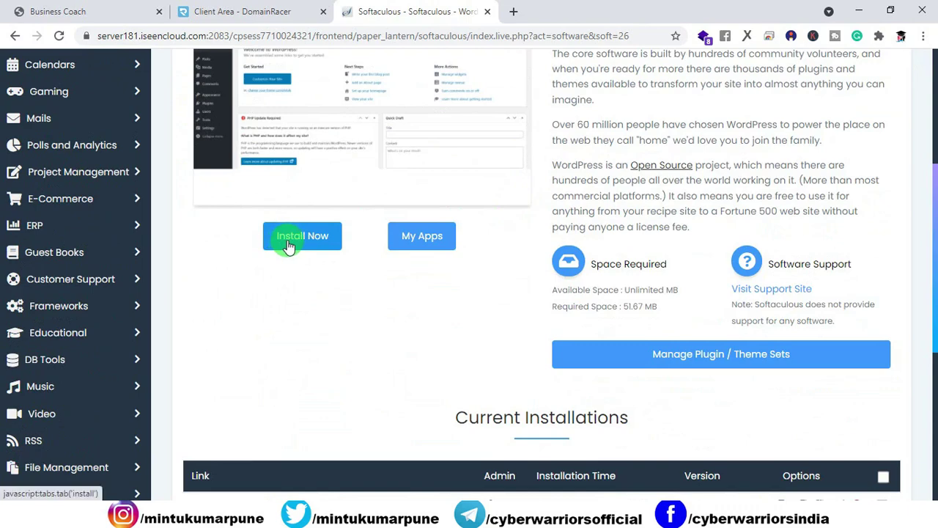
left_click(292, 246)
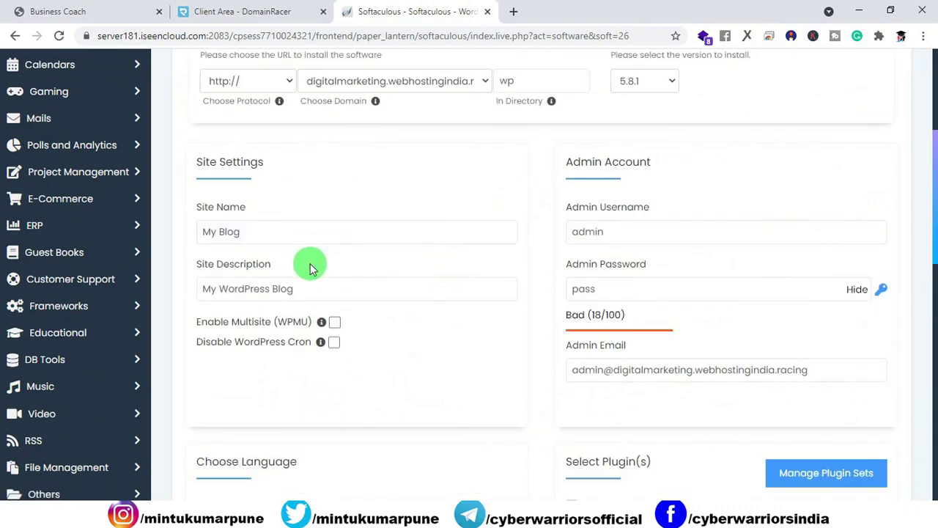
scroll(310, 264, "up", 3)
scroll(310, 267, "up", 1)
left_click(242, 359)
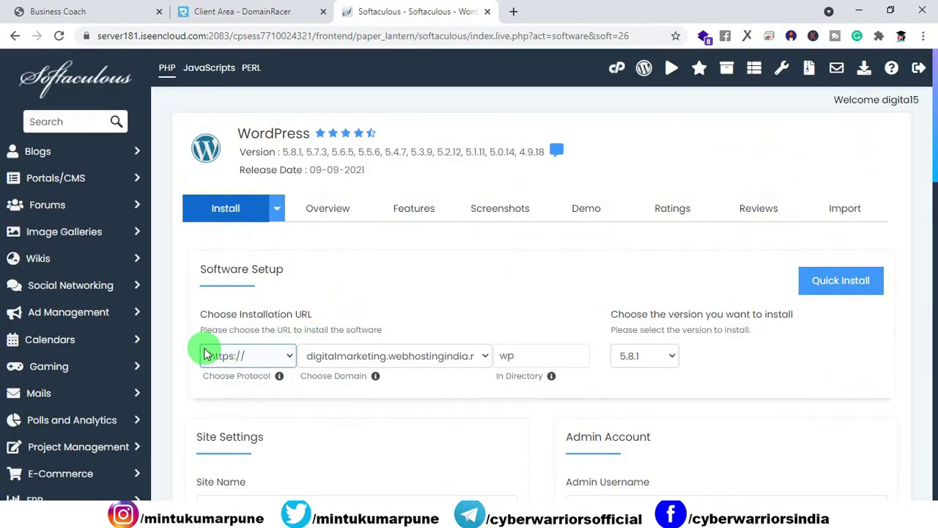
left_click(485, 357)
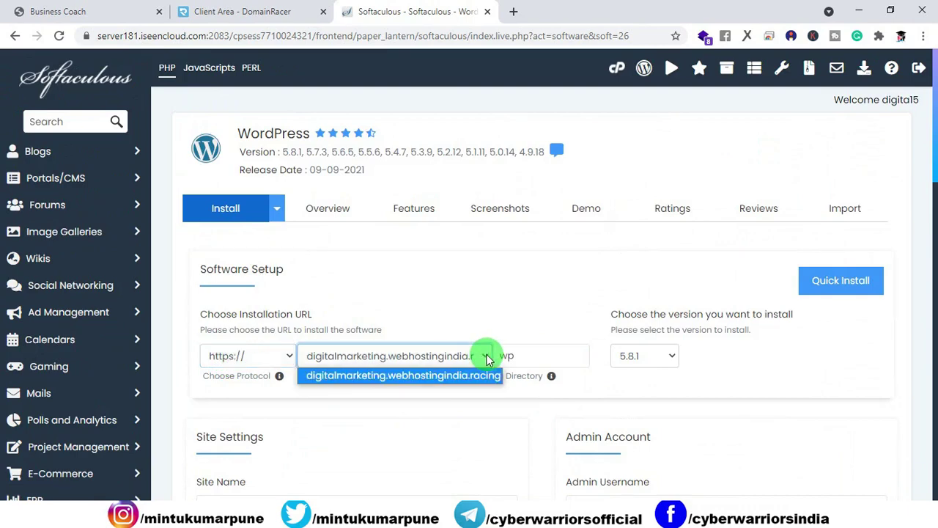
double_click(502, 357)
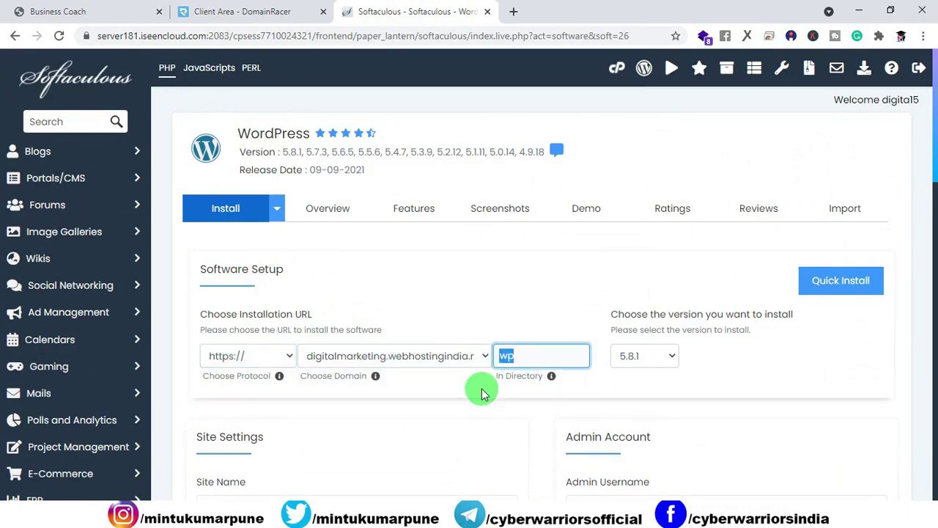
scroll(480, 391, "down", 3)
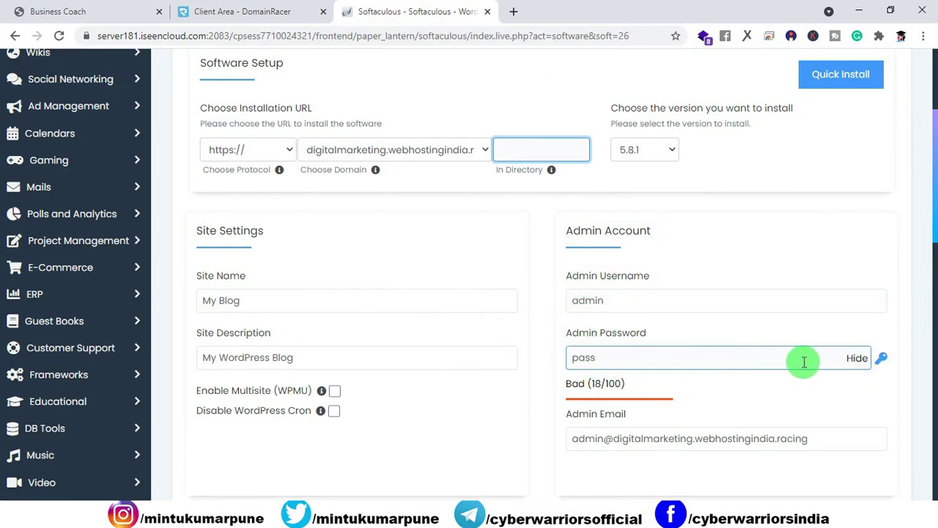
Generate a strong admin password and run the WordPress installation
left_click(882, 358)
scroll(562, 366, "down", 2)
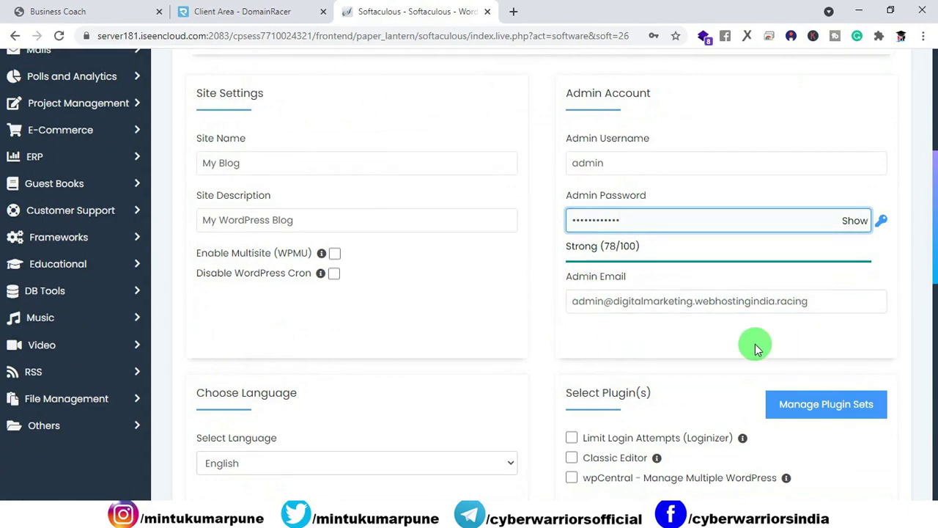
scroll(480, 314, "down", 8)
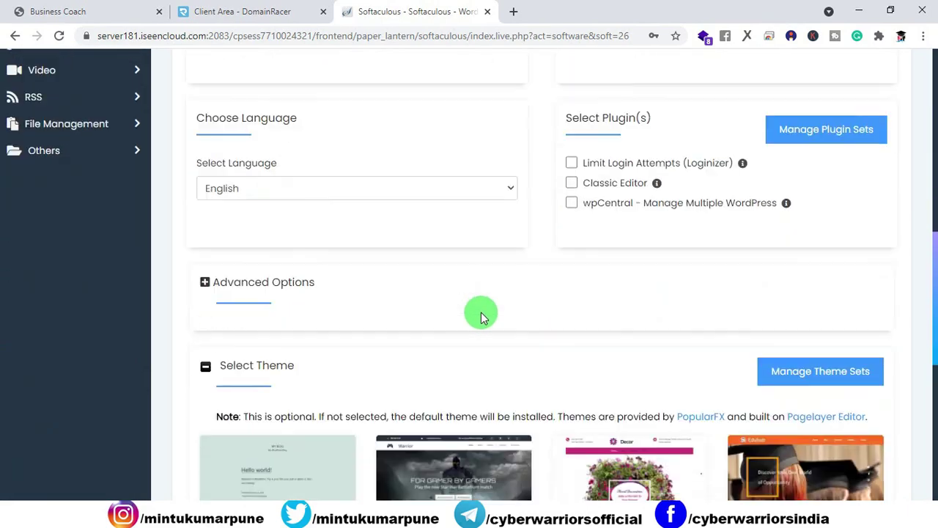
scroll(482, 317, "down", 1)
left_click(539, 377)
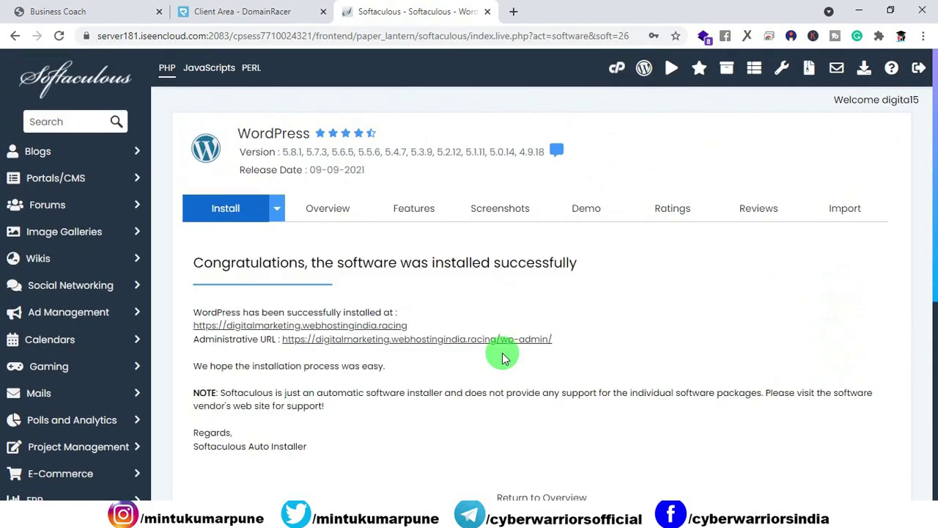
right_click(377, 332)
Open the new My Blog site in its own tab and copy its web address
left_click(418, 339)
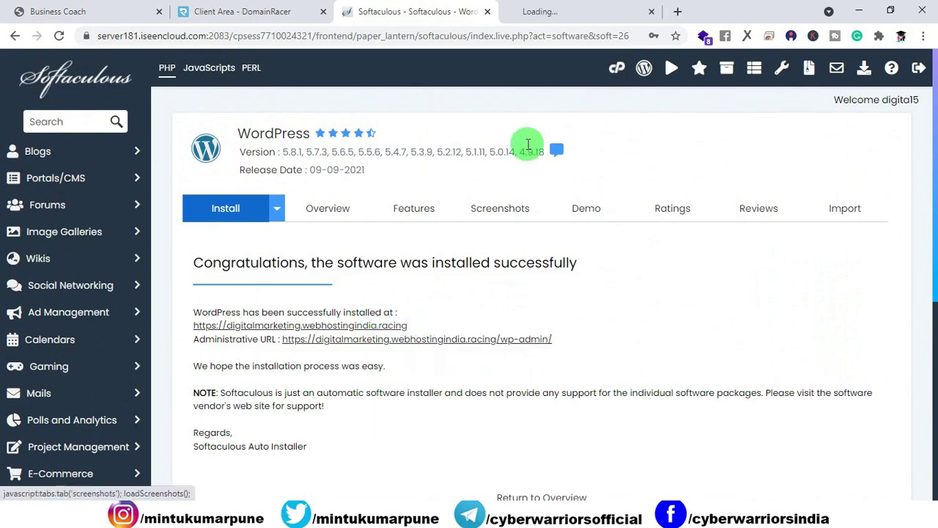
left_click(565, 13)
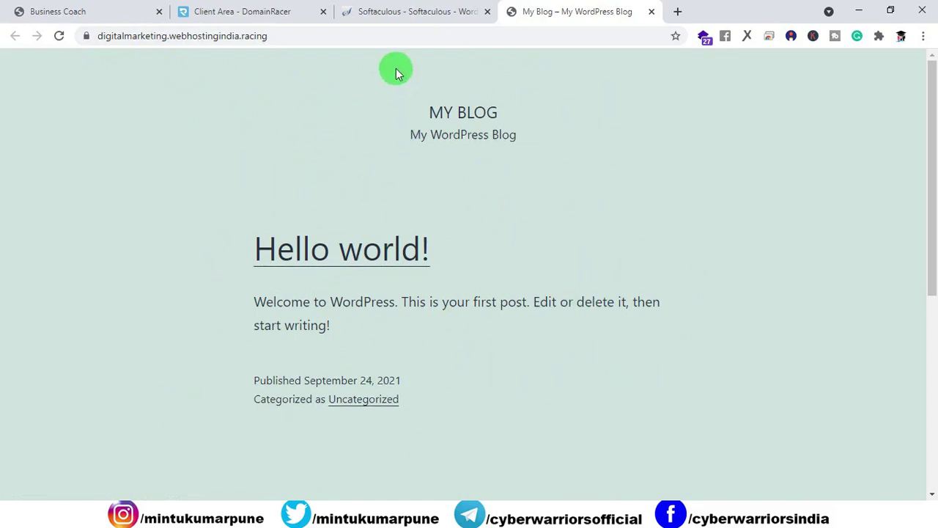
left_click(305, 34)
key("ctrl+c")
left_click(355, 66)
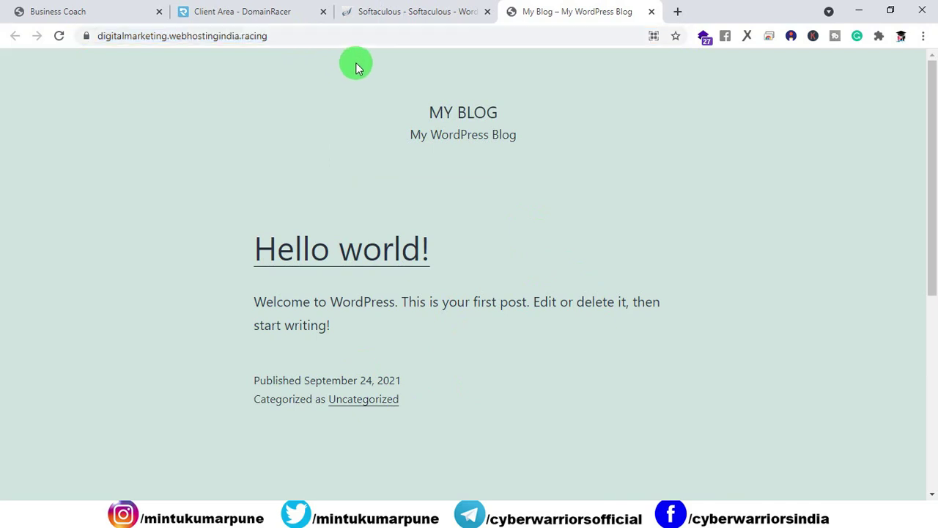
Go to the blog's /wp-admin/ login page and log in as the admin user
left_click(679, 15)
key("ctrl+v")
type("wp")
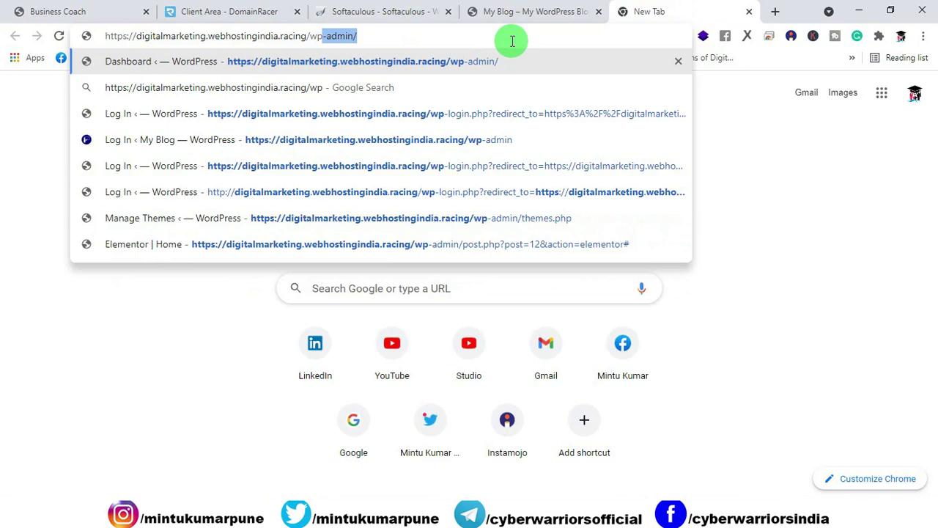
key("Return")
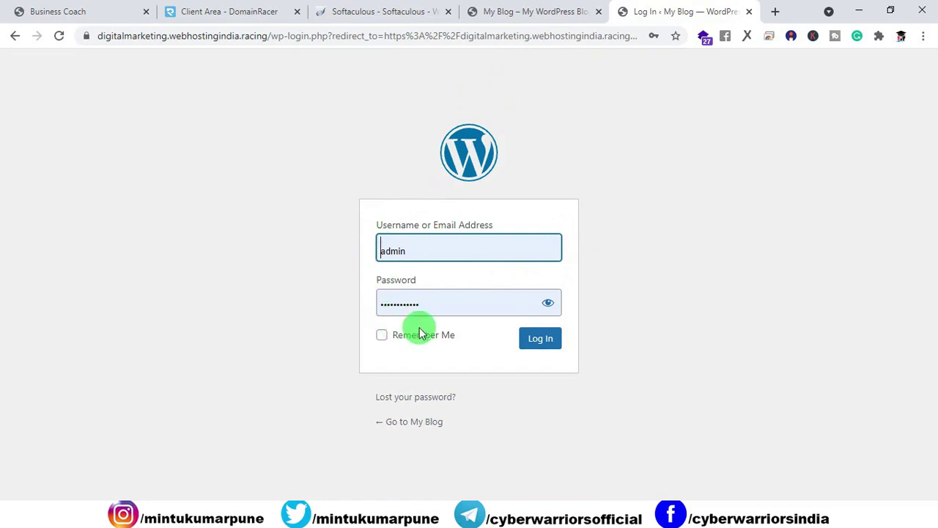
left_click(540, 340)
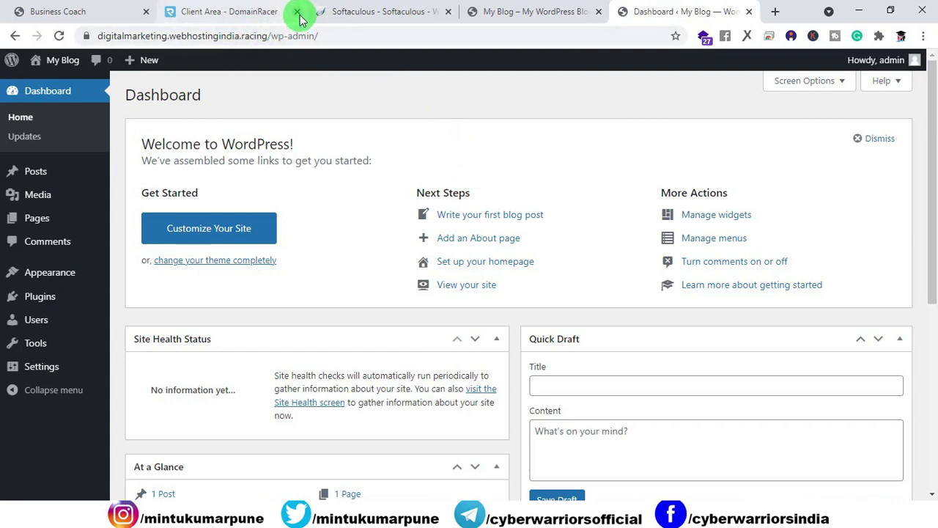
Close the DomainRacer, Softaculous, Business Coach and blog front-page tabs, keeping Dashboard first
left_click(297, 12)
left_click(297, 12)
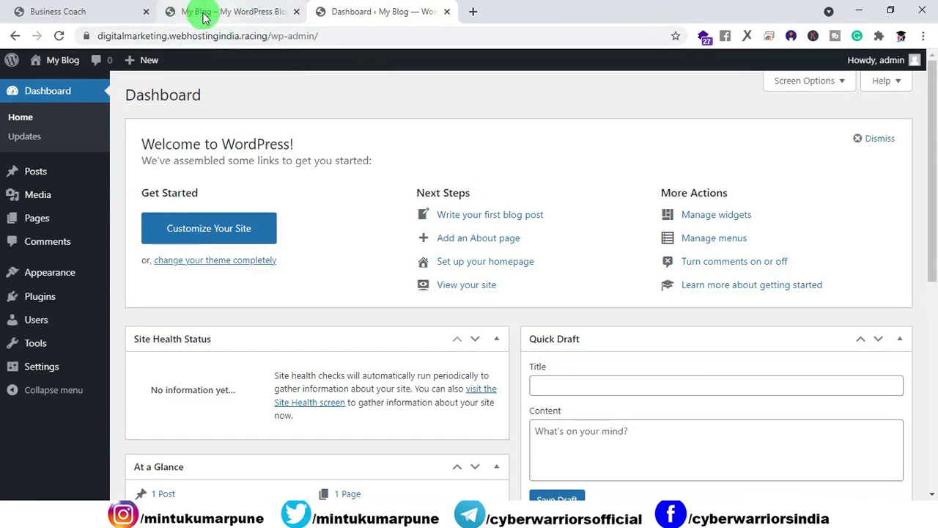
left_click(145, 11)
left_click_drag(245, 13, 91, 16)
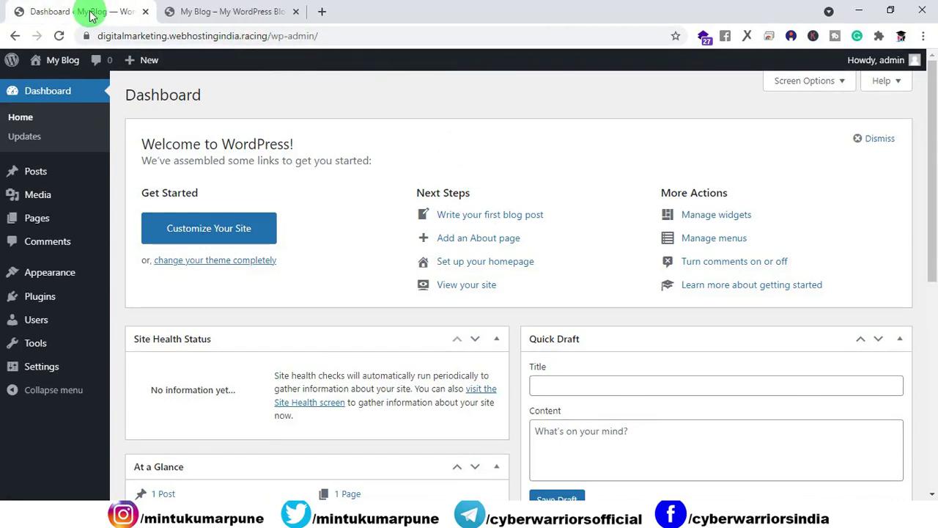
left_click(242, 11)
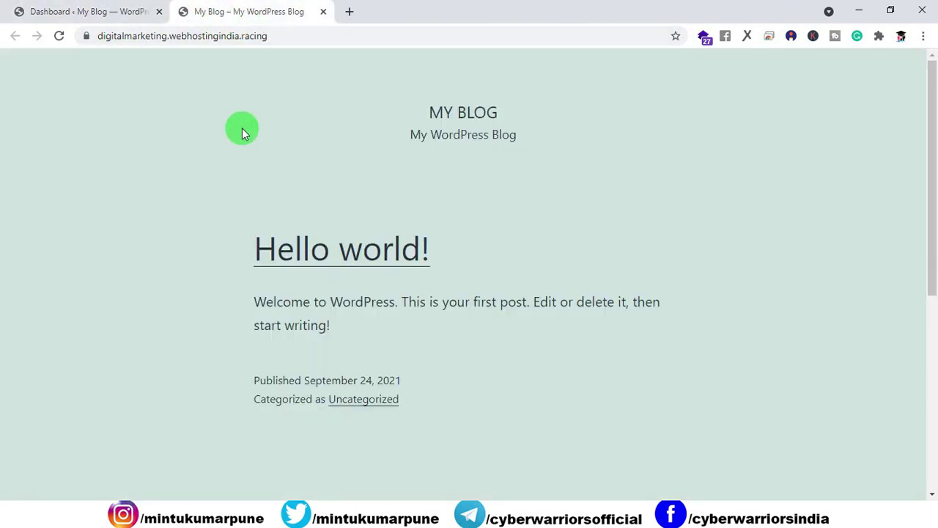
left_click(323, 12)
Open the live site from the My Blog menu in a new tab, then go to Plugins
mouse_move(57, 66)
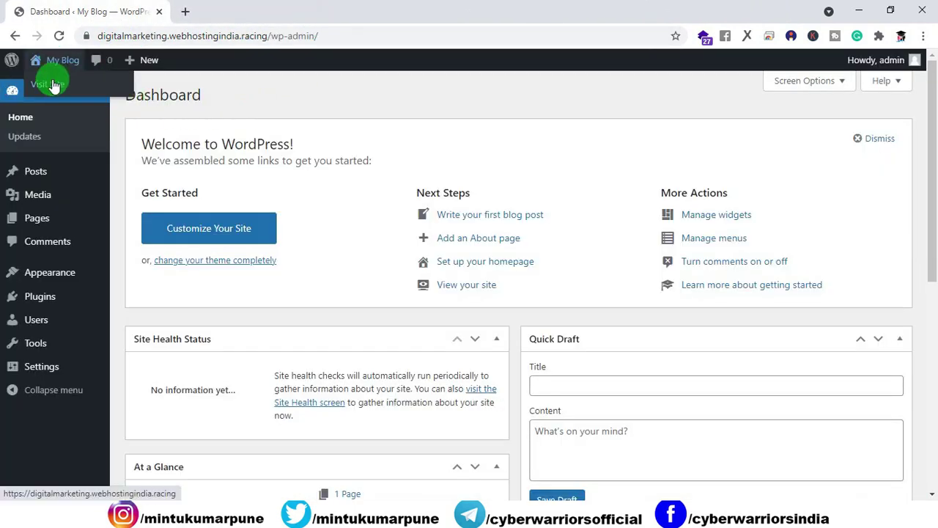
right_click(47, 88)
left_click(92, 92)
left_click(246, 13)
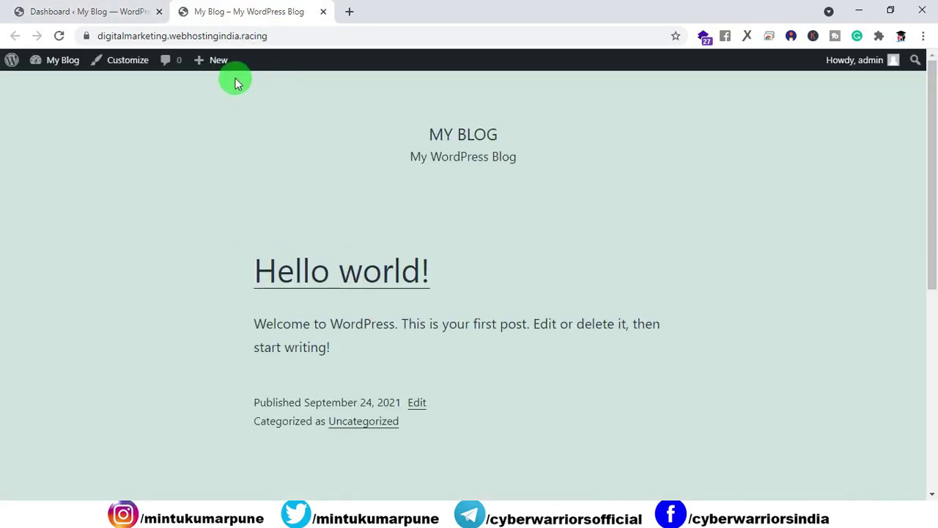
left_click(68, 14)
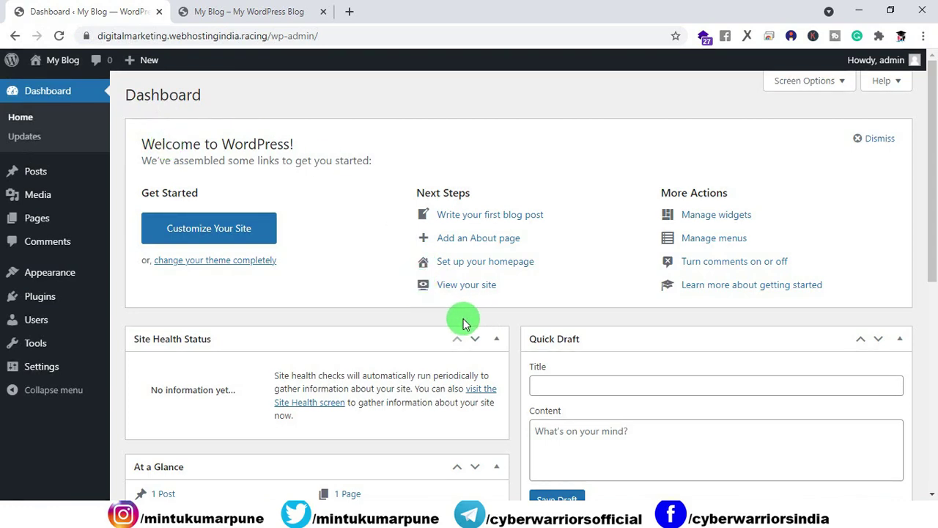
left_click(49, 308)
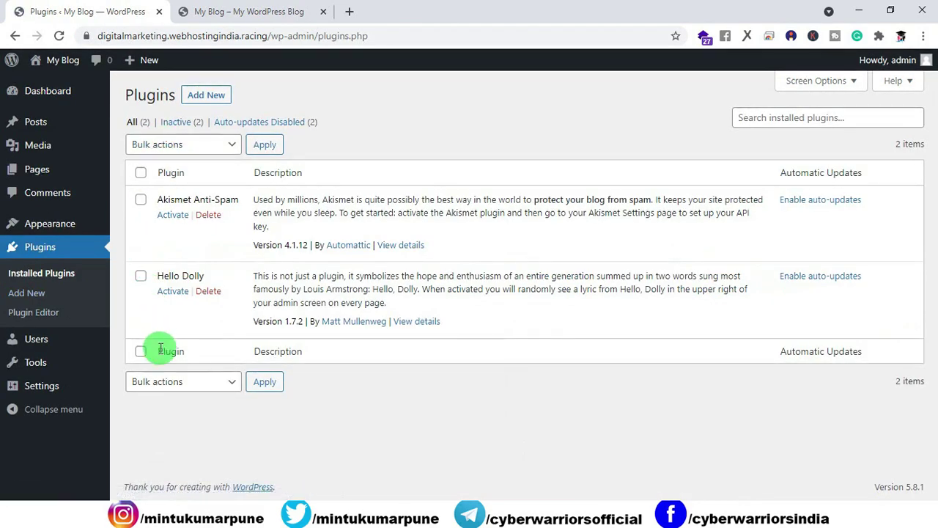
Bulk-delete the Akismet Anti-Spam and Hello Dolly plugins
left_click(142, 176)
left_click(154, 146)
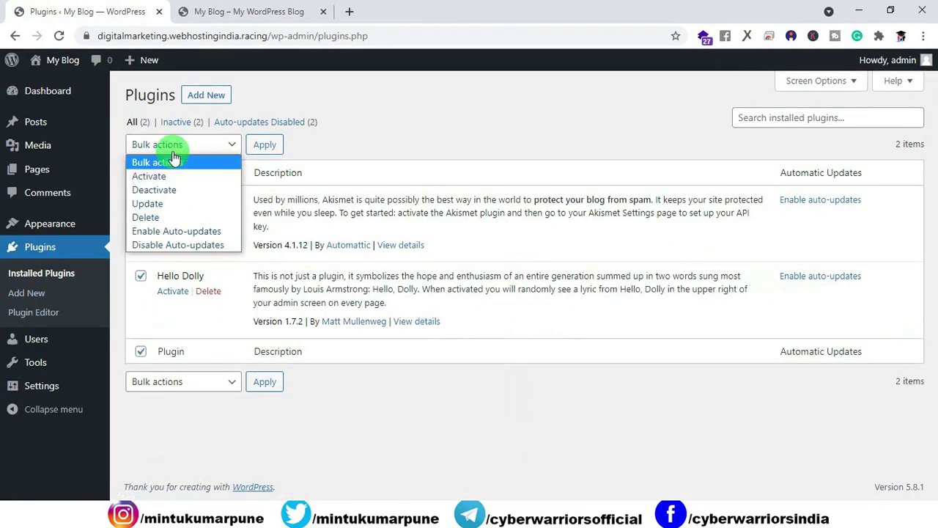
left_click(151, 217)
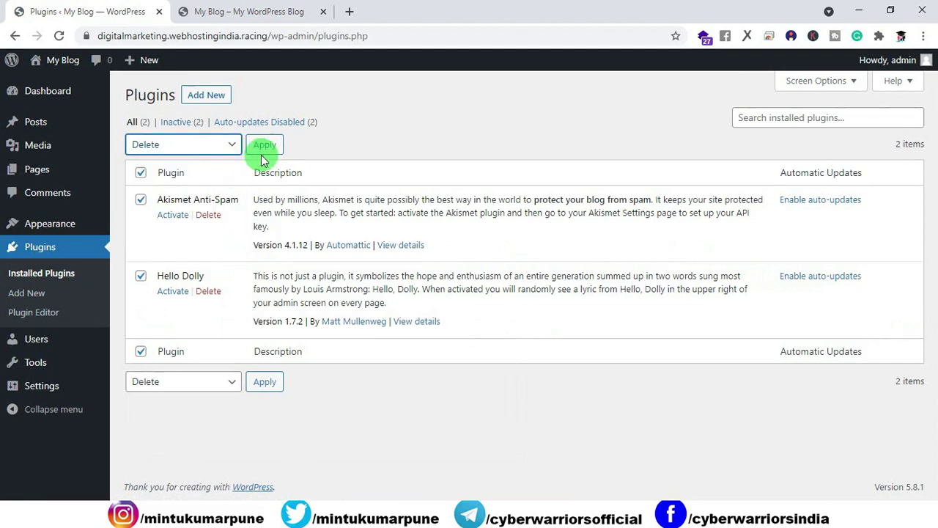
left_click(261, 146)
left_click(536, 127)
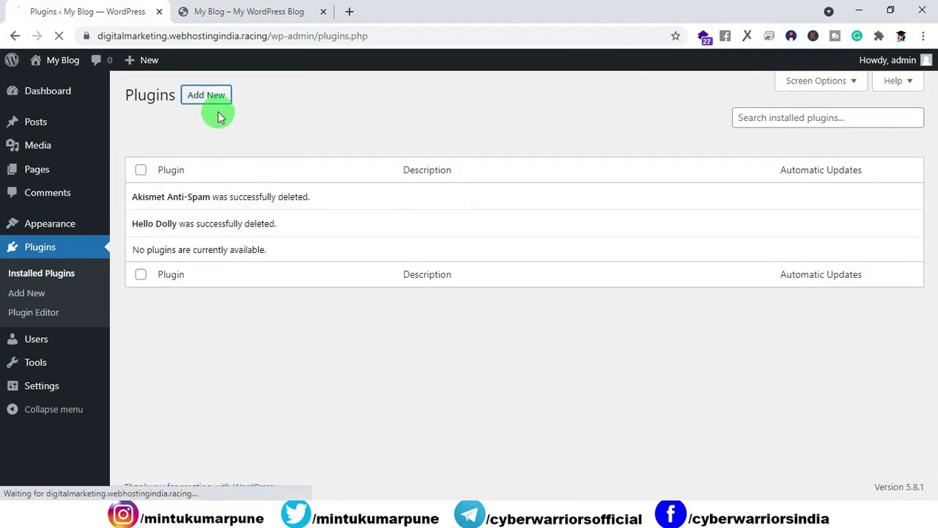
Search the plugin directory for astra and install Starter Templates and Astra Widgets
left_click(211, 99)
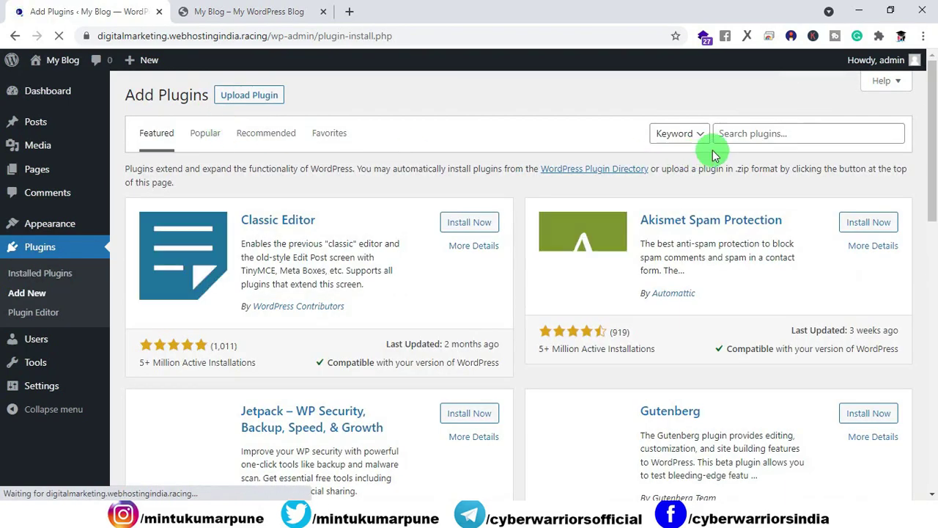
left_click(767, 134)
left_click(754, 164)
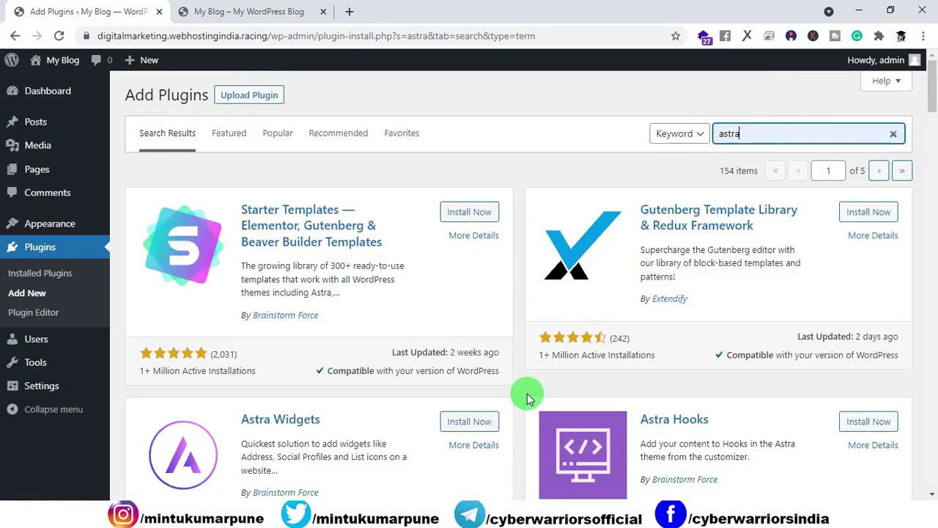
scroll(523, 389, "down", 3)
scroll(517, 367, "up", 3)
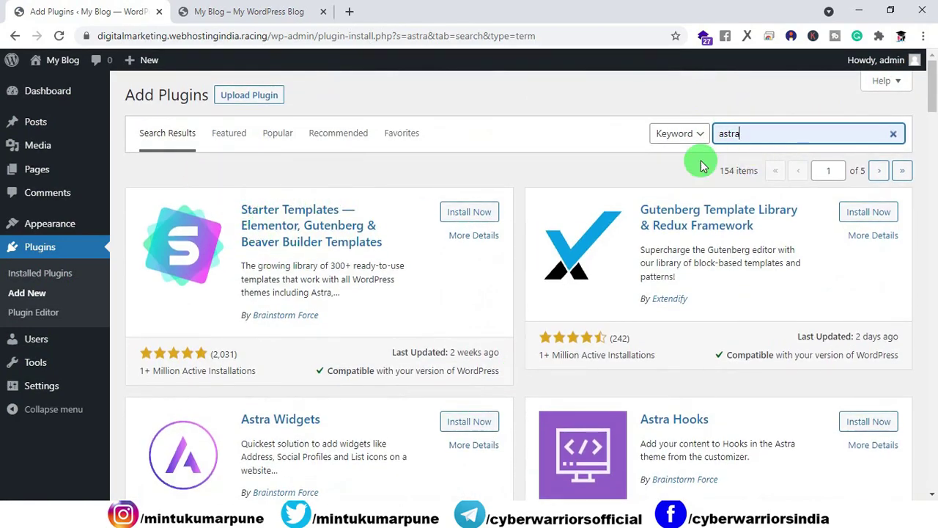
left_click(471, 217)
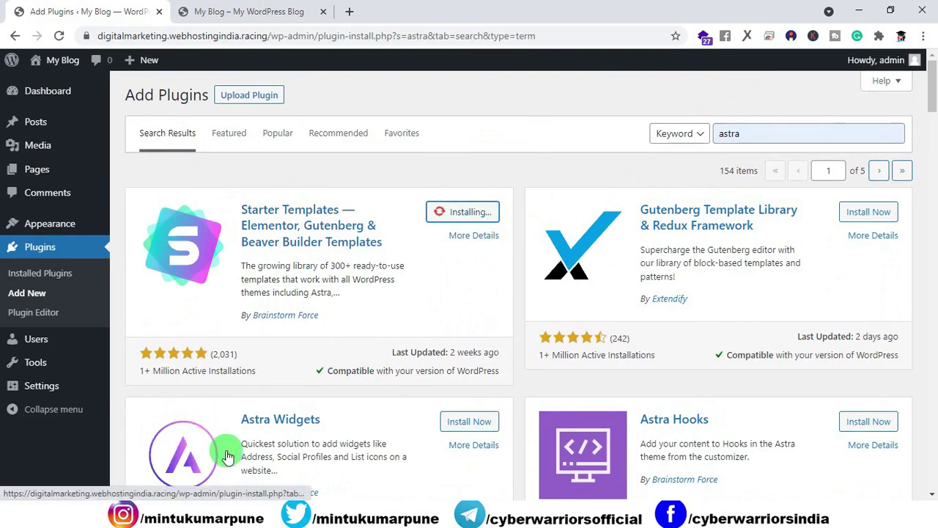
scroll(165, 411, "down", 2)
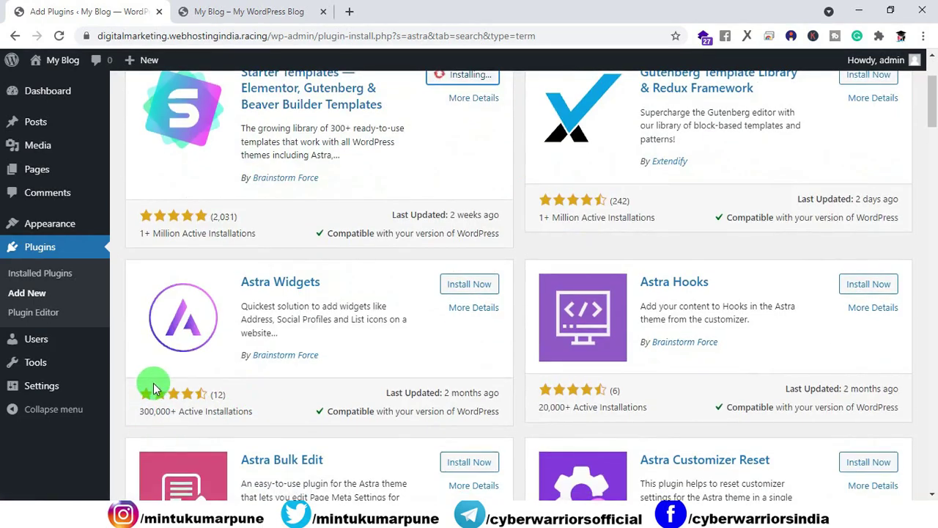
scroll(467, 368, "up", 2)
left_click(458, 421)
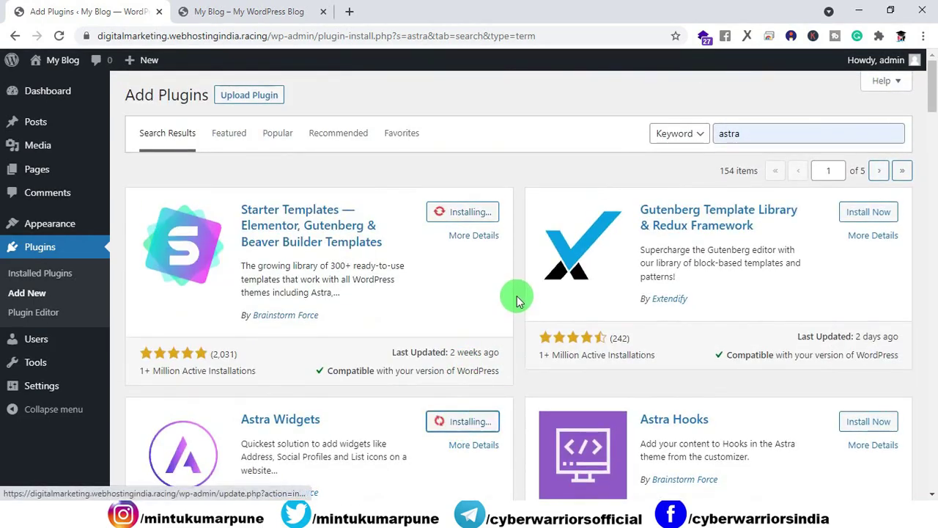
Search for and install WPForms Lite and Elementor Website Builder
left_click_drag(760, 137, 692, 133)
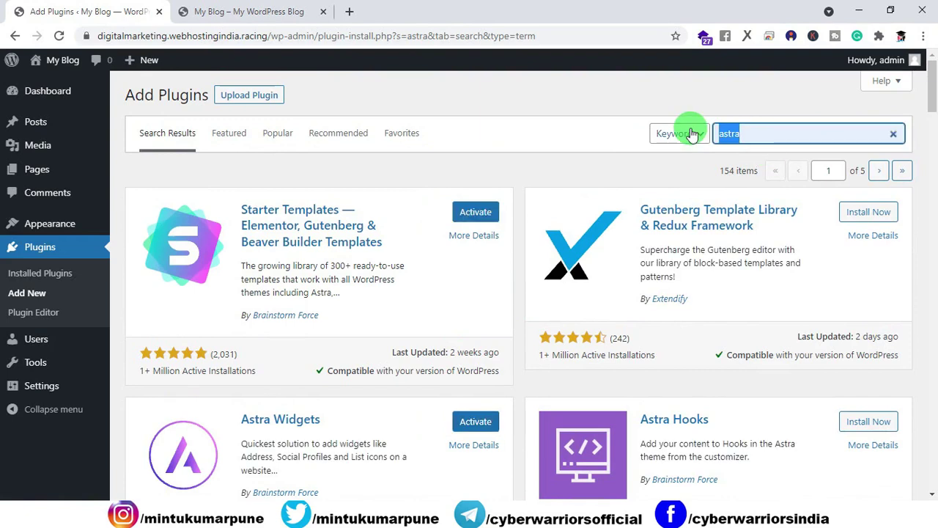
type("wpforms lite")
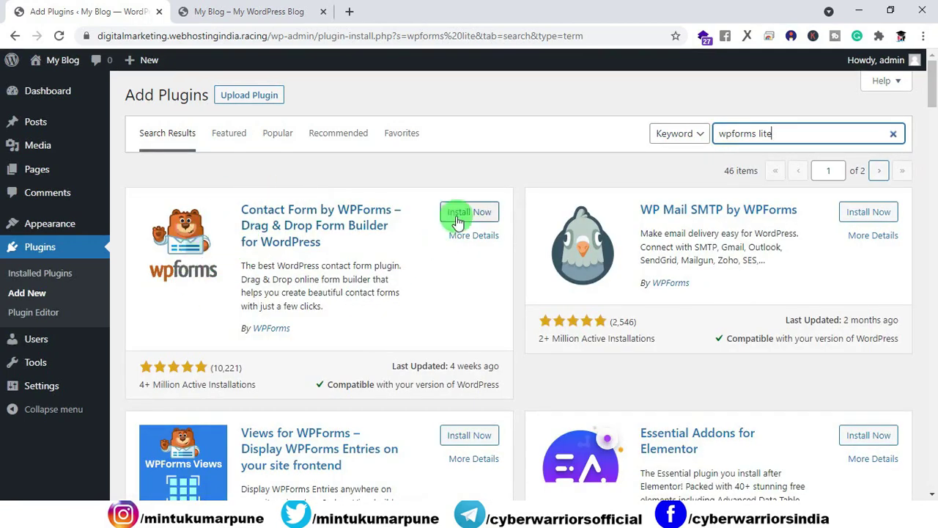
left_click(460, 214)
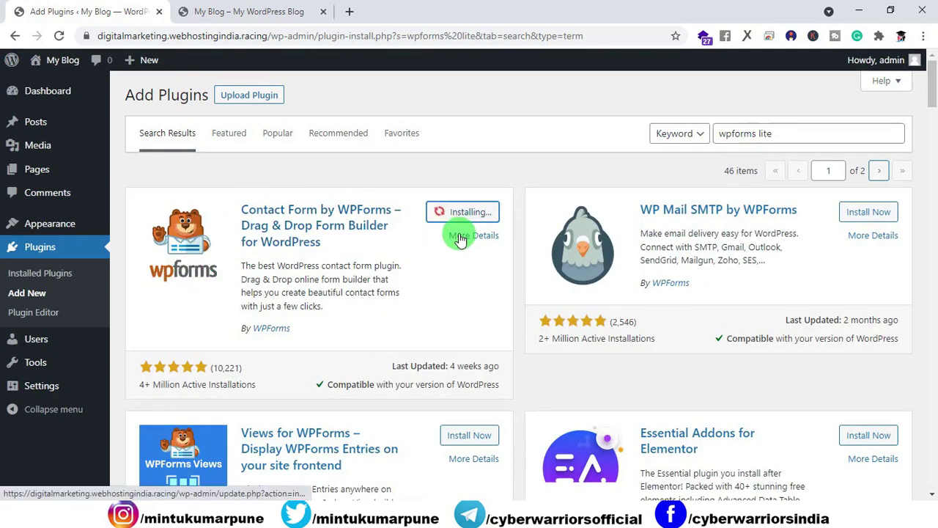
left_click_drag(771, 130, 646, 123)
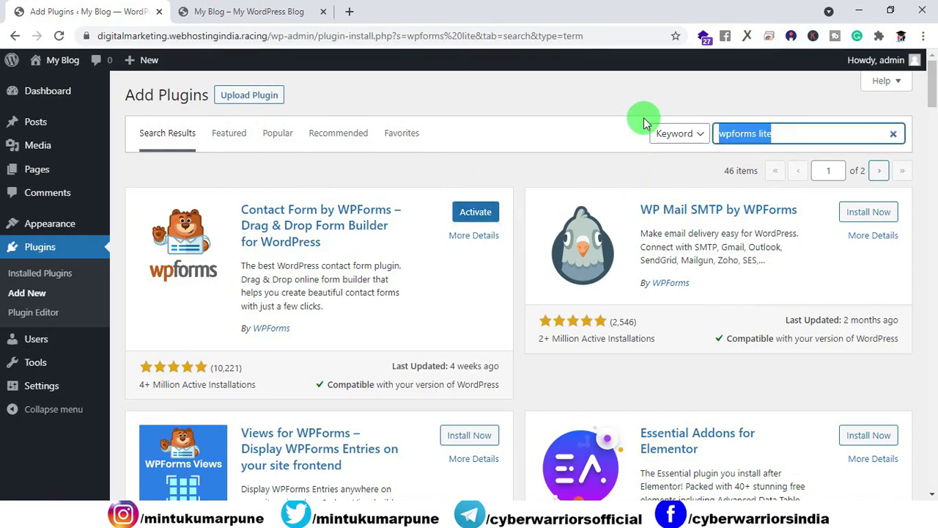
type("elementor")
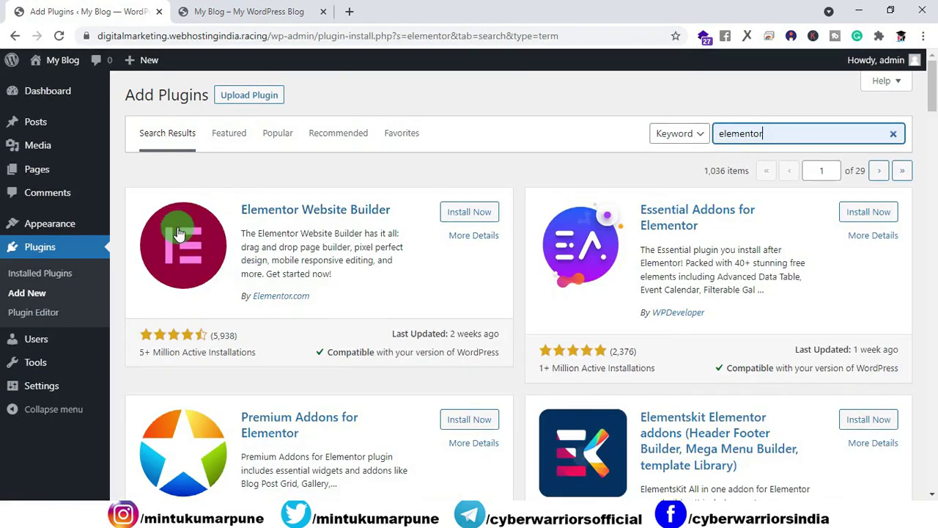
left_click(473, 212)
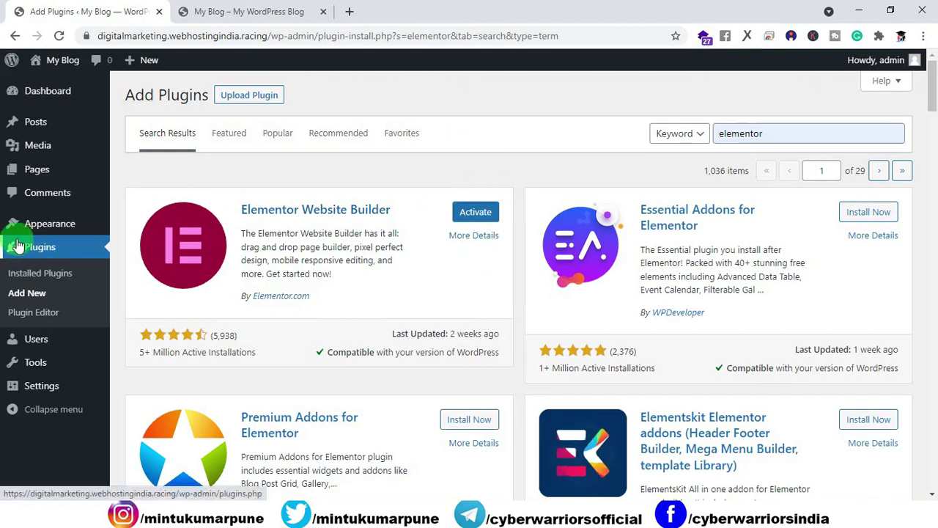
left_click(26, 273)
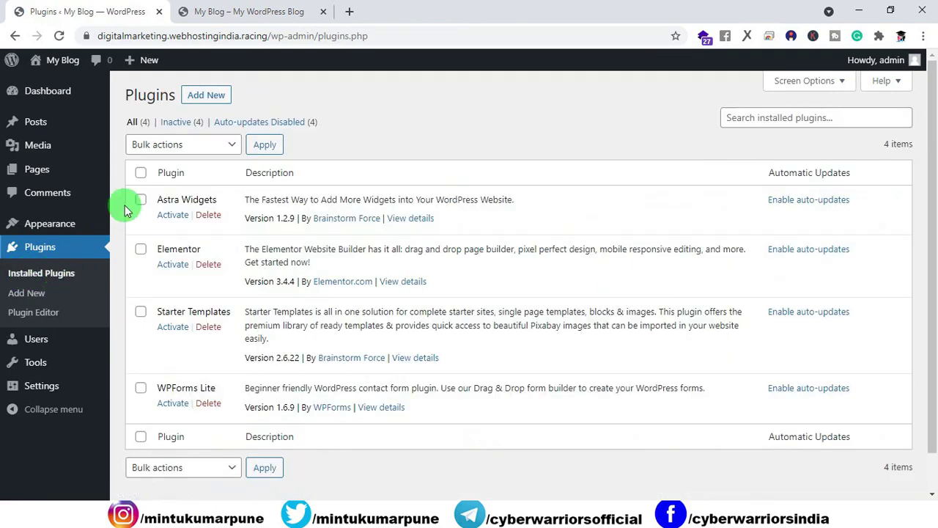
Bulk-activate Astra Widgets, Elementor, Starter Templates and WPForms Lite, then check the front page
left_click(142, 175)
left_click(157, 145)
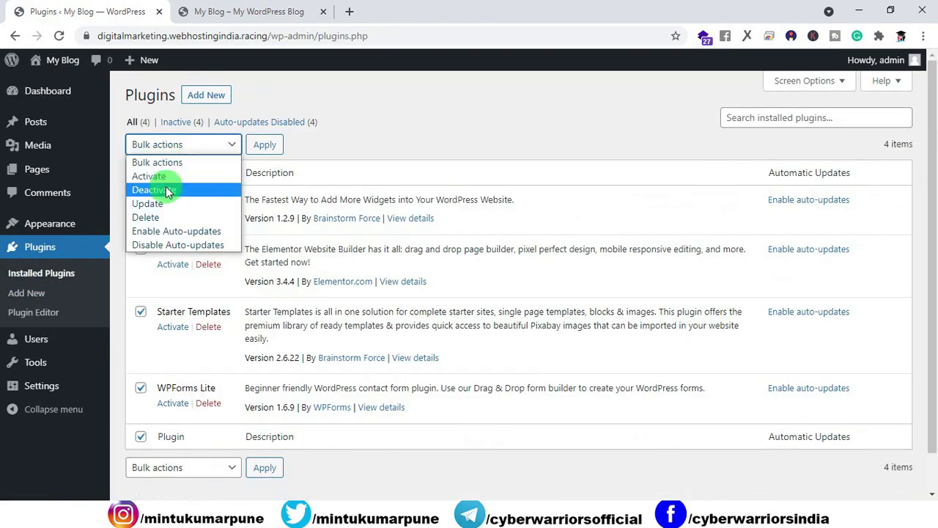
left_click(164, 179)
left_click(265, 146)
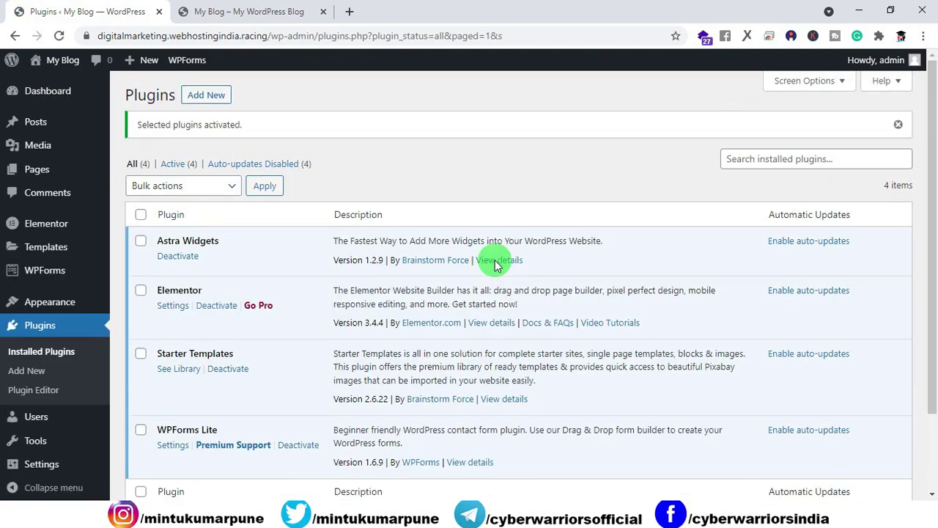
left_click(267, 12)
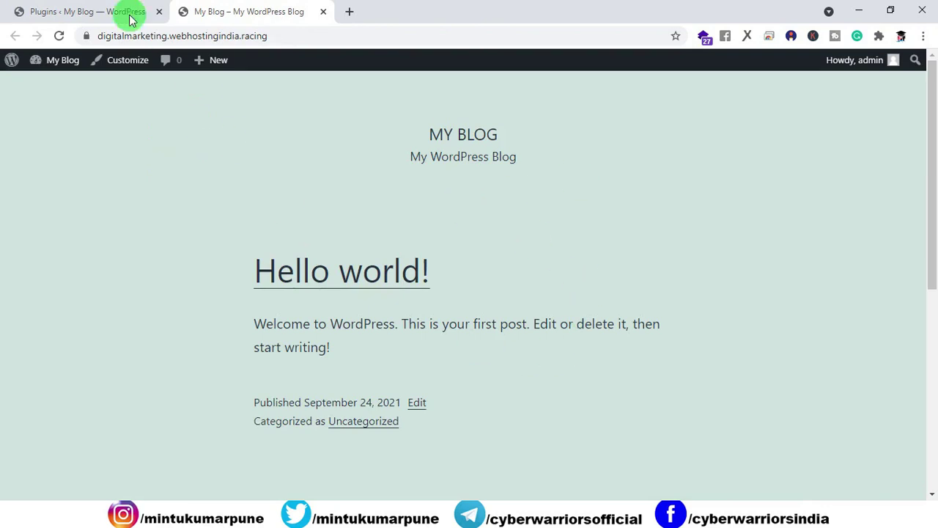
left_click(85, 13)
mouse_move(52, 307)
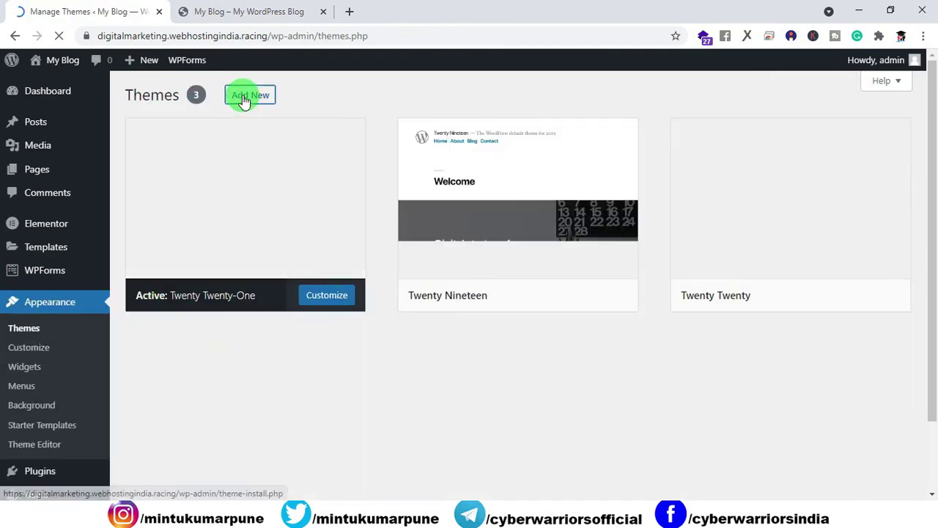
Search the theme directory for astra, then install and activate the Astra theme
left_click(250, 96)
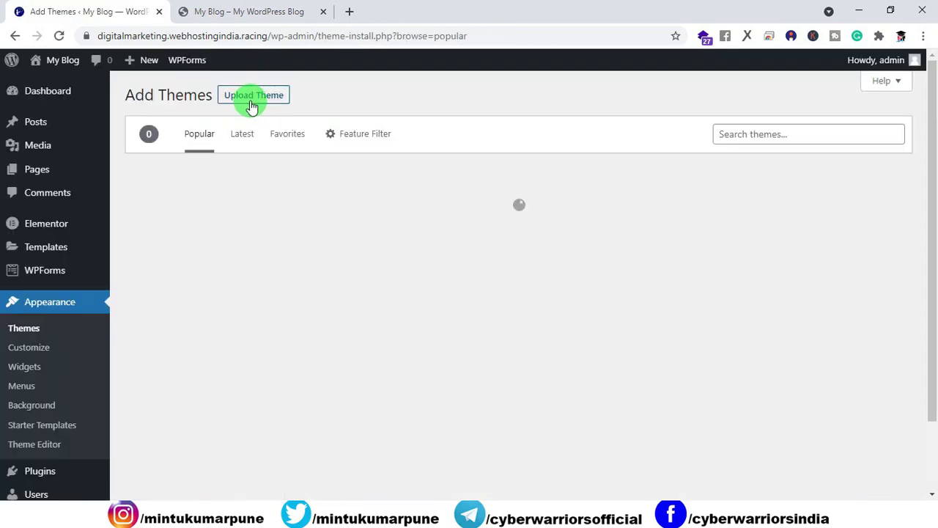
left_click(743, 139)
left_click(737, 162)
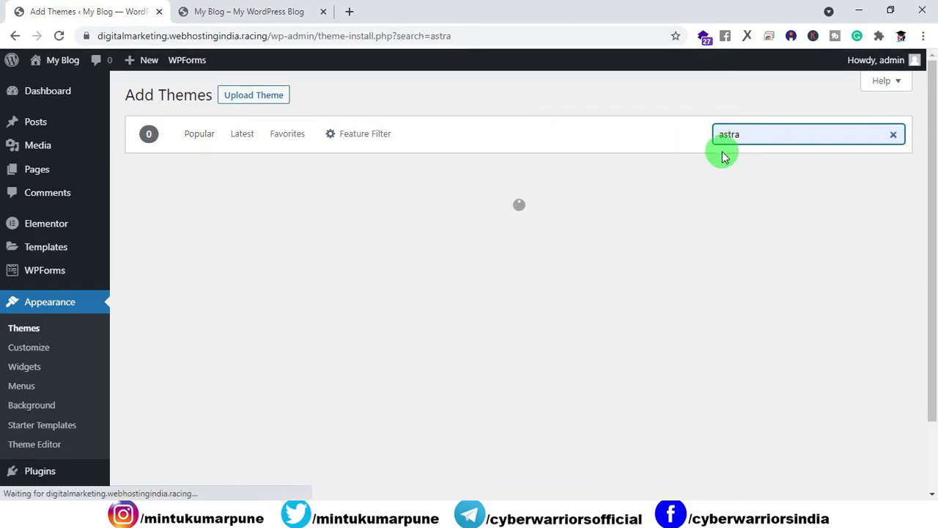
mouse_move(226, 218)
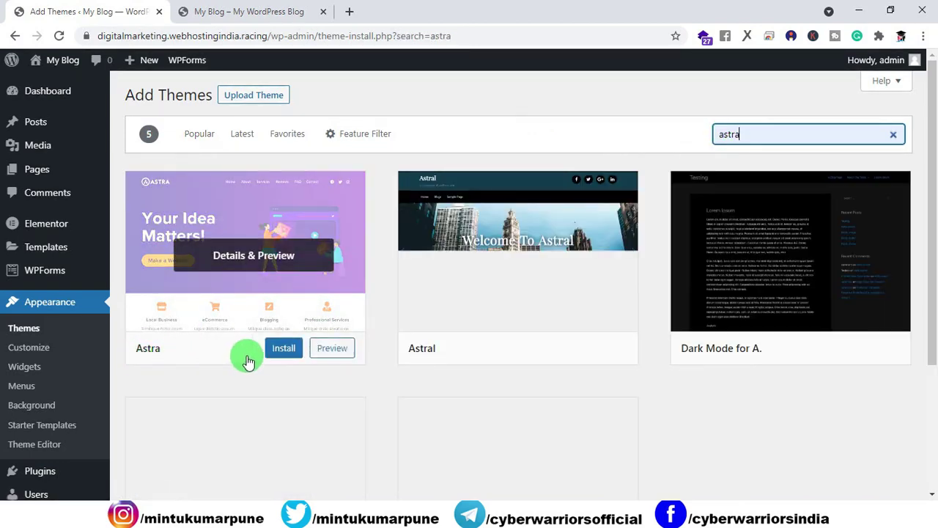
left_click(283, 350)
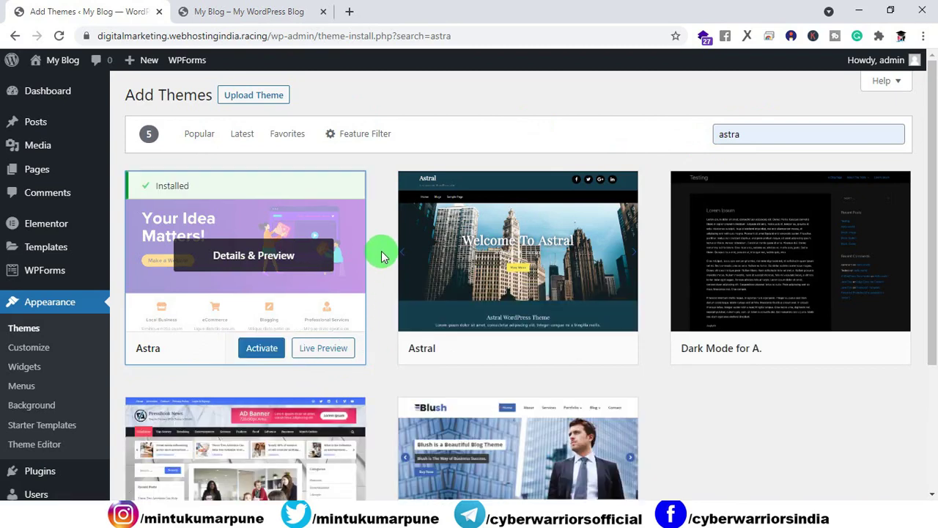
left_click(34, 331)
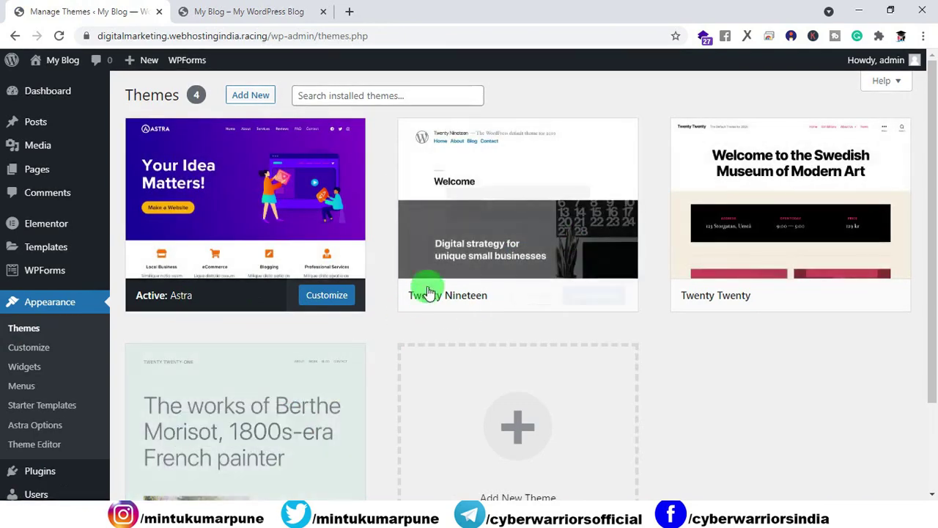
Delete the Twenty Nineteen and Twenty Twenty-One themes
left_click(450, 247)
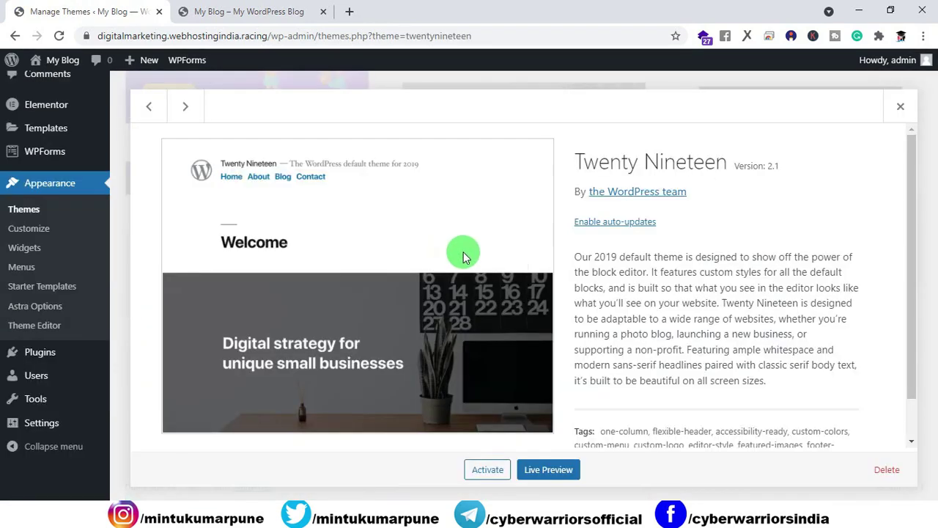
left_click(887, 469)
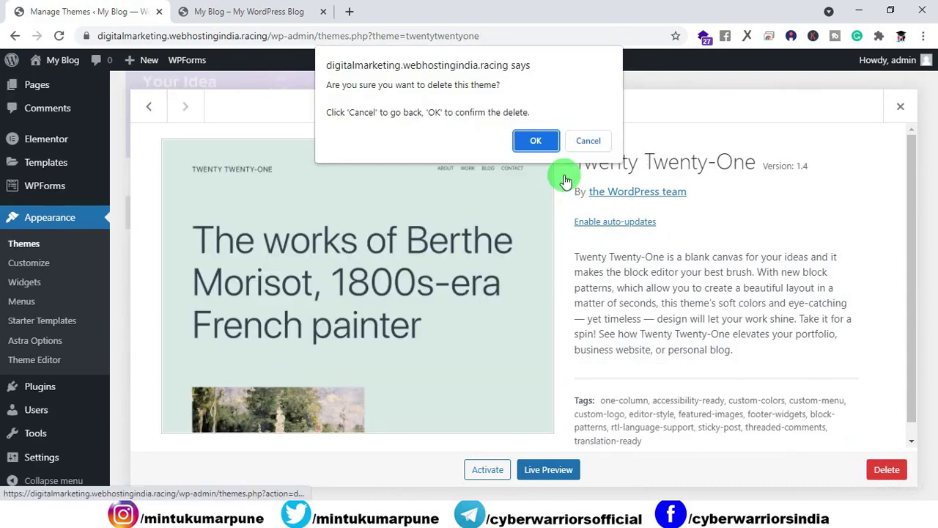
left_click(535, 140)
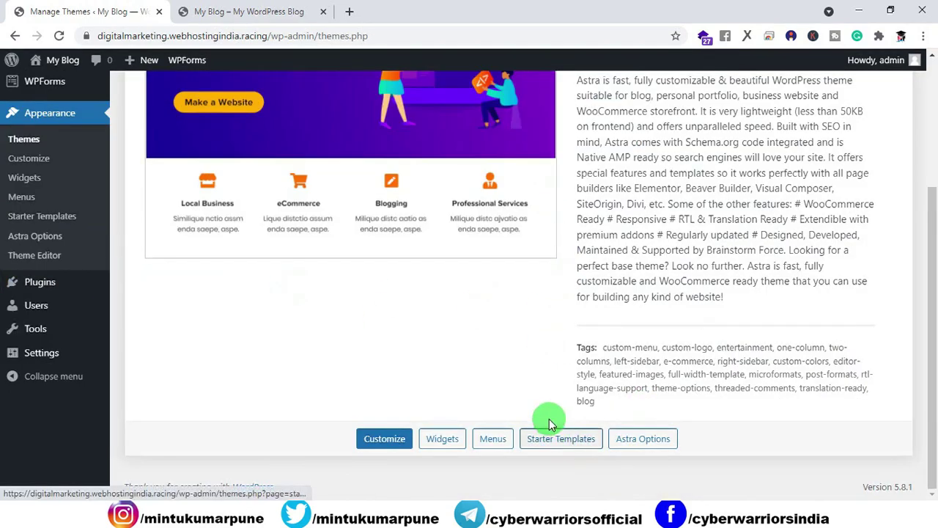
scroll(251, 372, "up", 1)
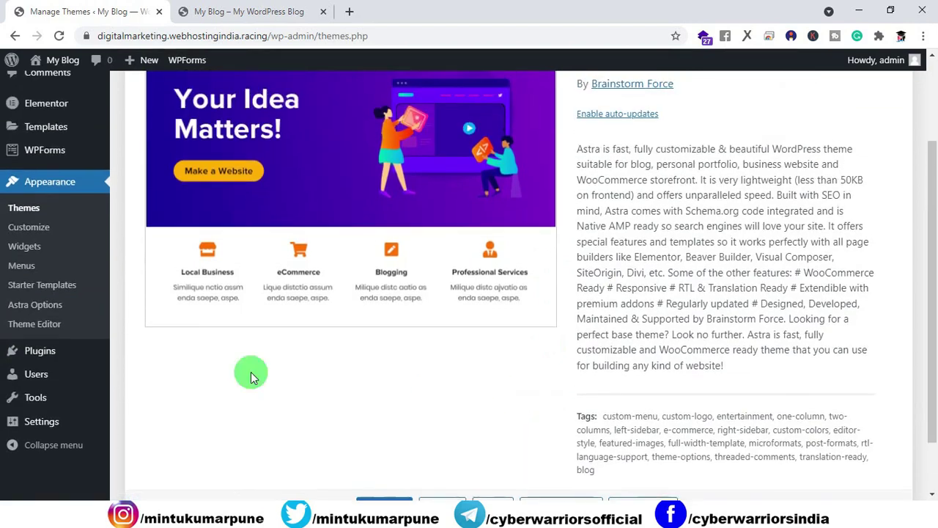
left_click(42, 291)
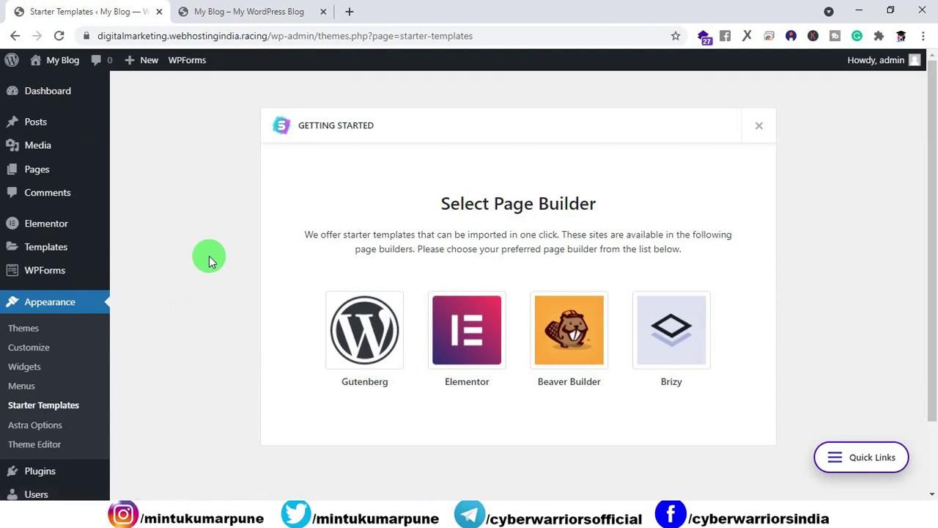
Choose Elementor and start a complete-site import of Business Coaching & Consulting
left_click(477, 316)
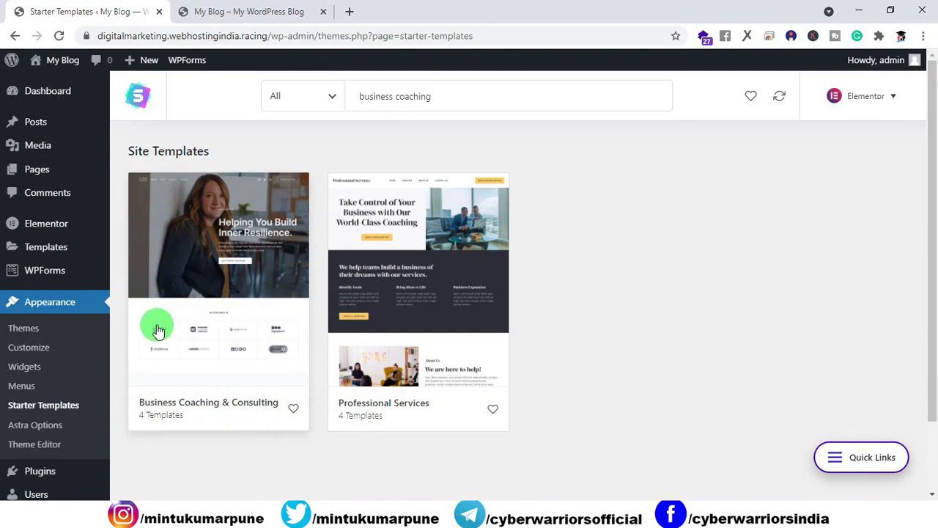
left_click(168, 195)
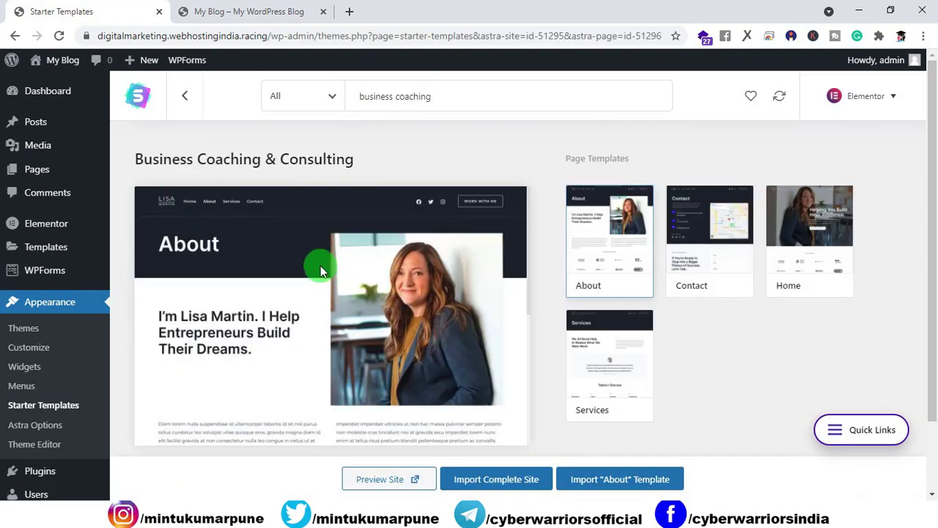
left_click(488, 484)
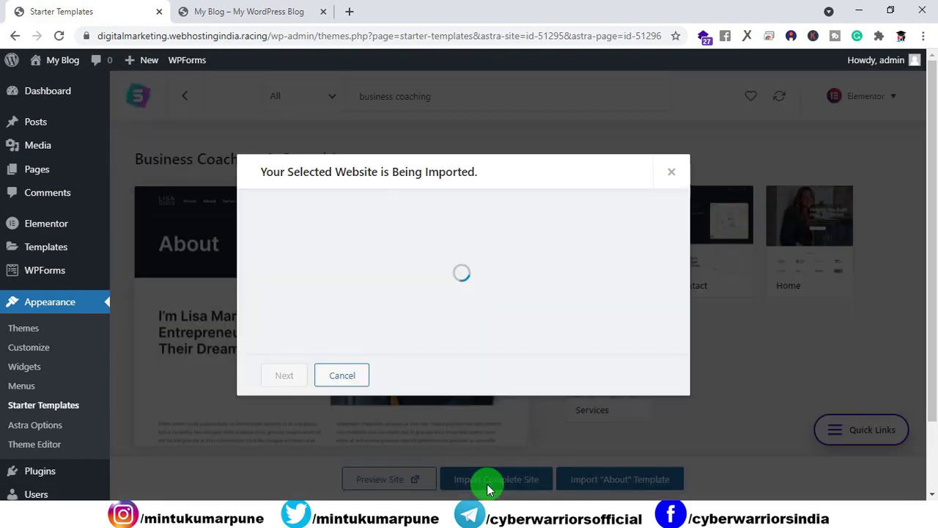
Fill the import form as a Beginner building for myself or my company, and import
left_click(380, 261)
left_click(352, 305)
left_click(349, 258)
left_click(323, 290)
left_click(506, 253)
left_click(510, 289)
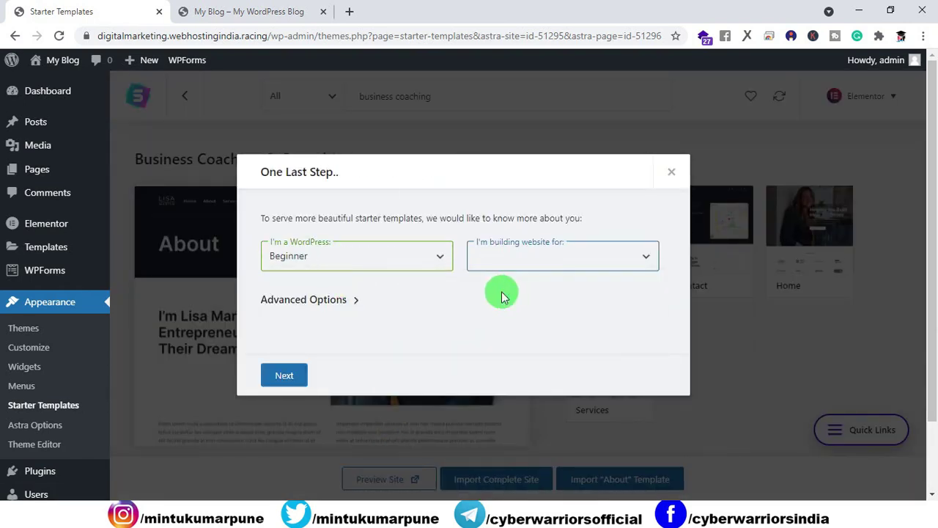
left_click(303, 375)
left_click(465, 360)
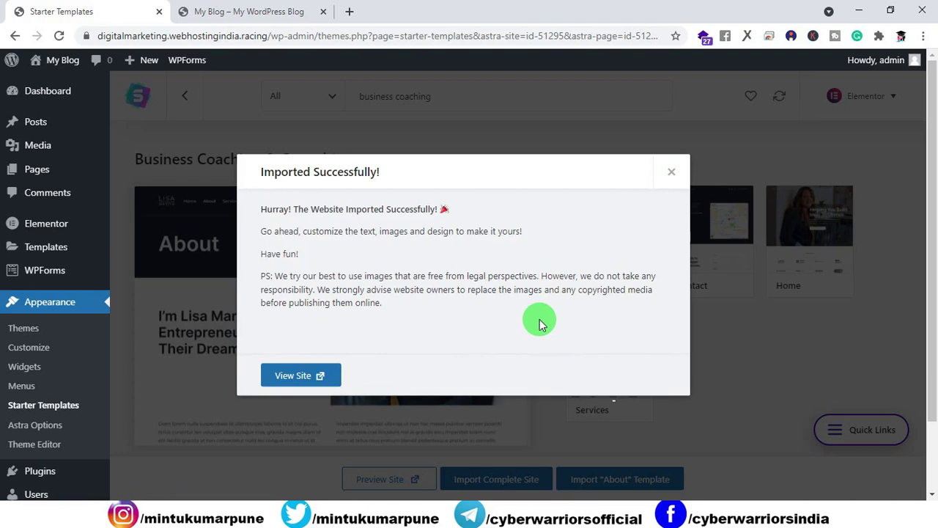
Dismiss the success notice and reload the live site to view the imported design
left_click(675, 171)
mouse_move(59, 63)
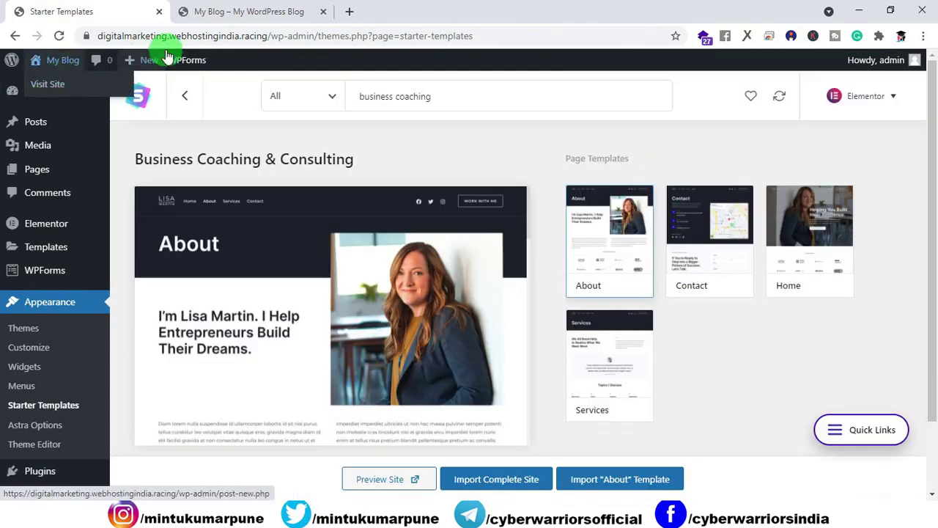
left_click(236, 11)
left_click(59, 37)
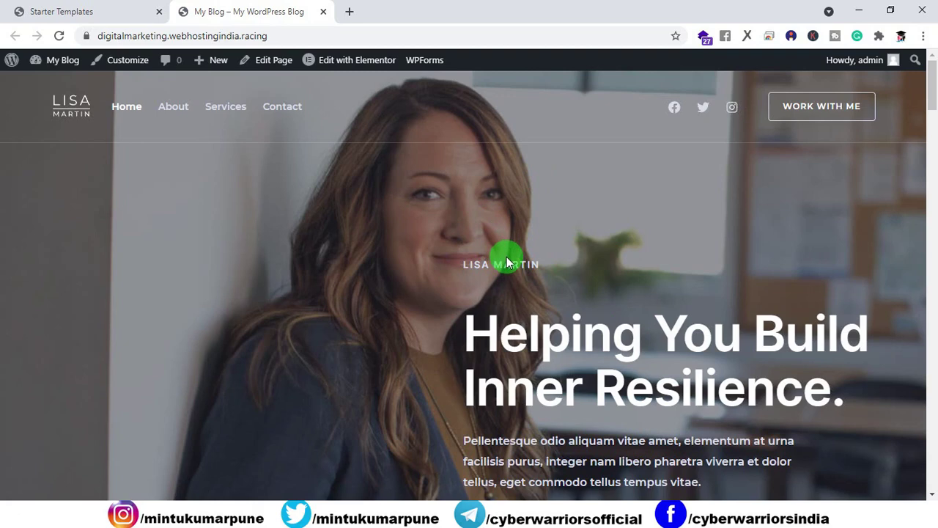
left_click(66, 13)
left_click(47, 95)
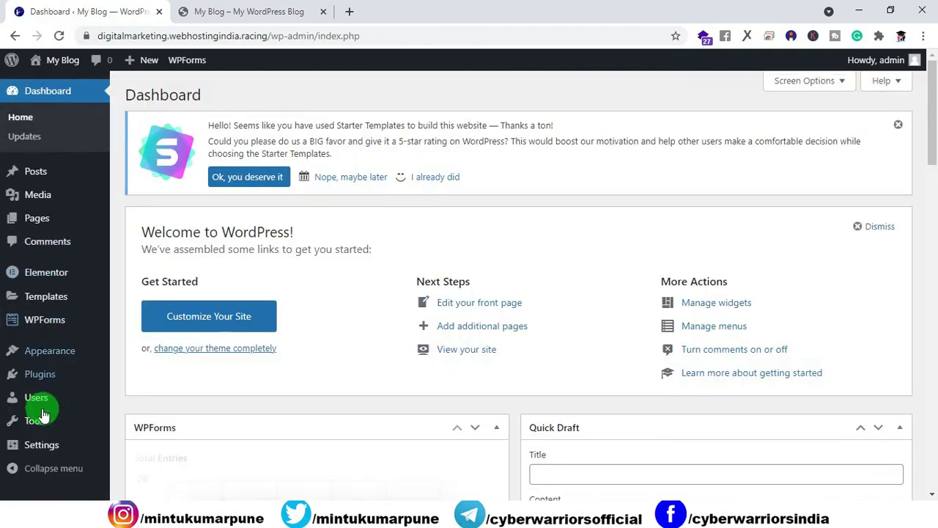
In General Settings, change the Site Title to Cyber Coaching, clear the tagline, and save
mouse_move(36, 454)
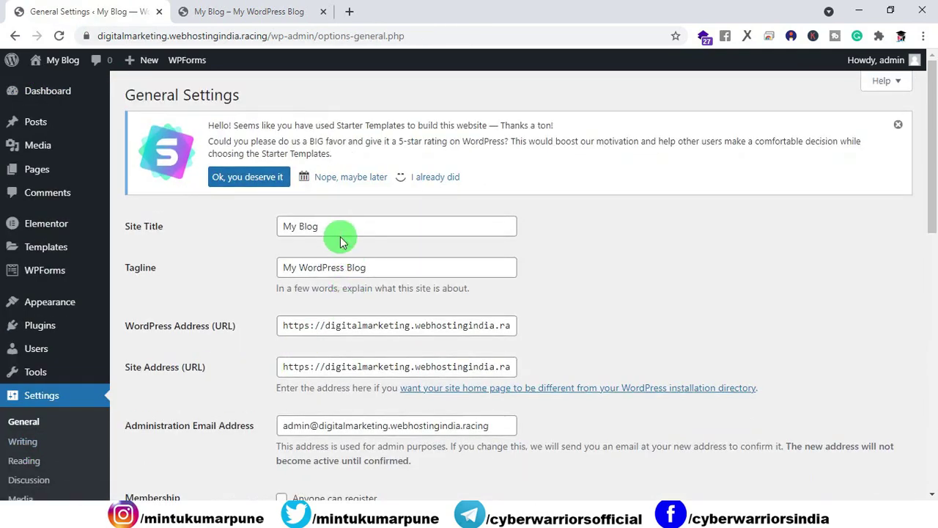
left_click_drag(345, 224, 215, 231)
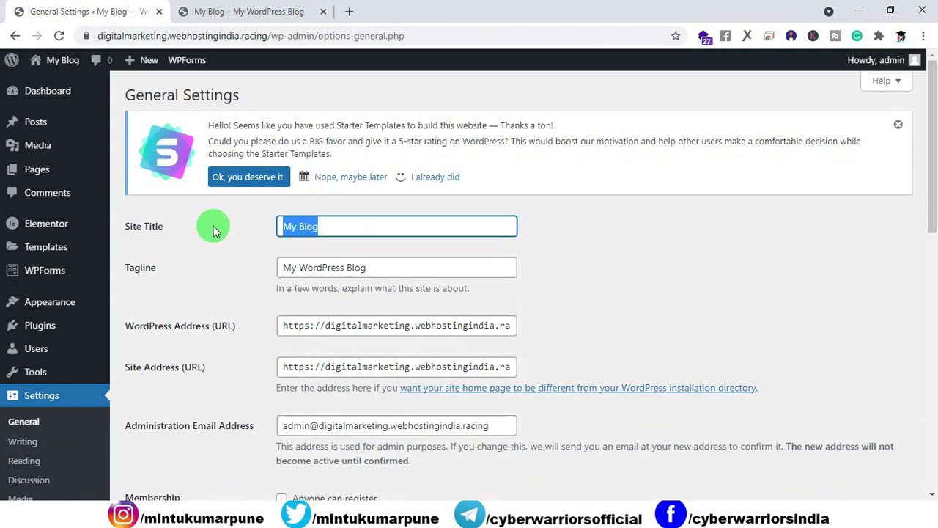
type("Cyber C")
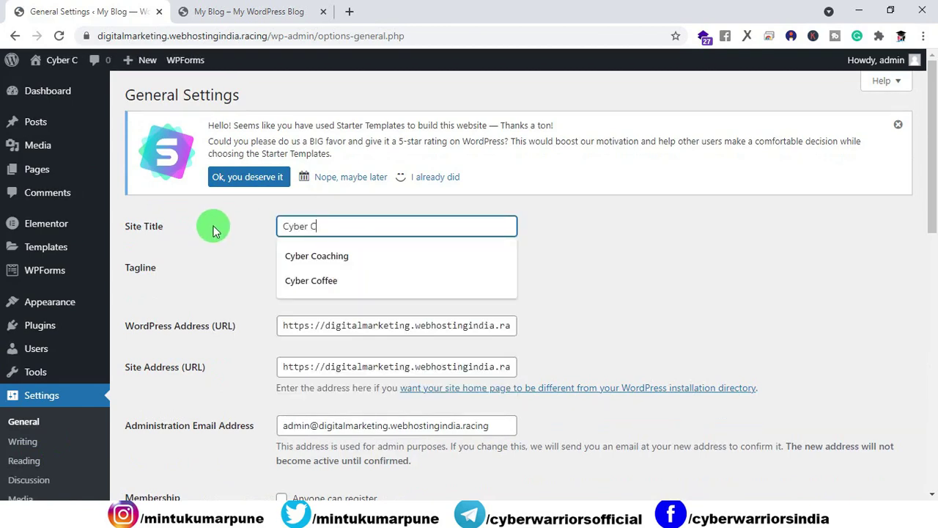
type("oaching")
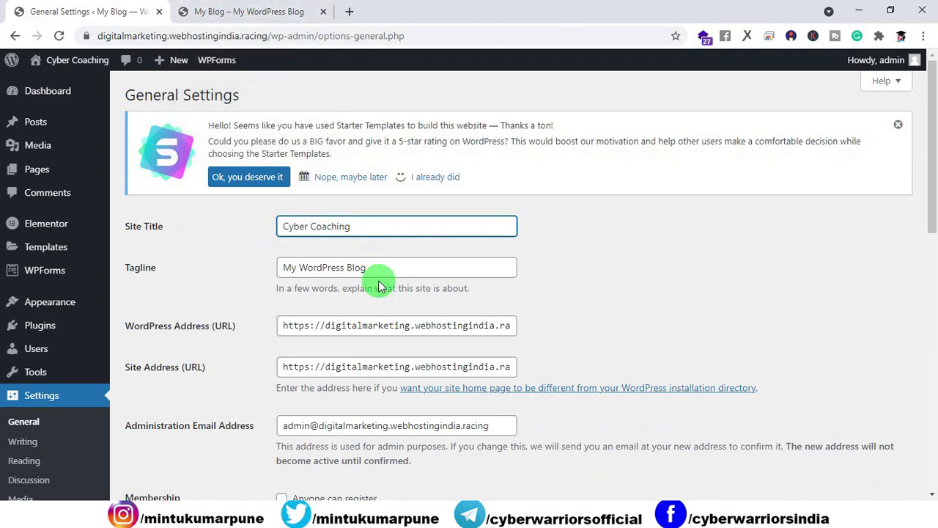
left_click_drag(377, 278, 161, 279)
key("BackSpace")
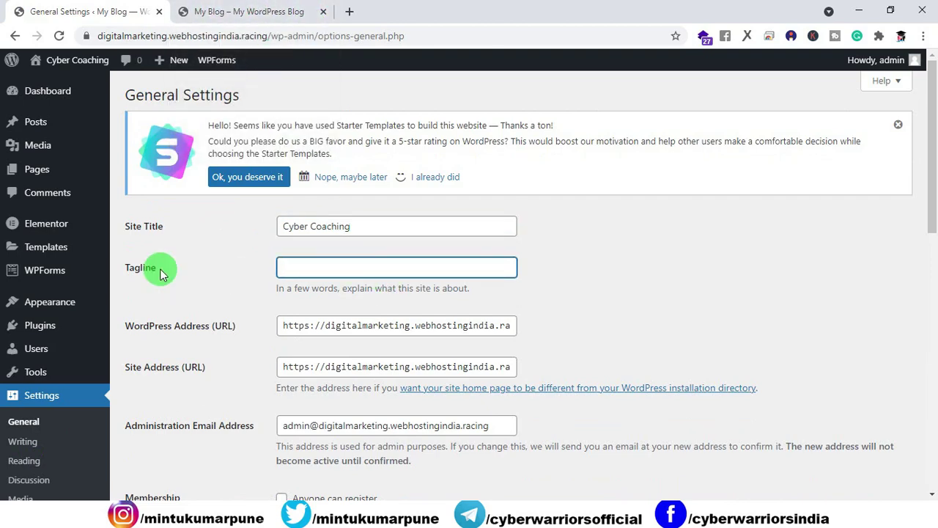
scroll(162, 273, "down", 9)
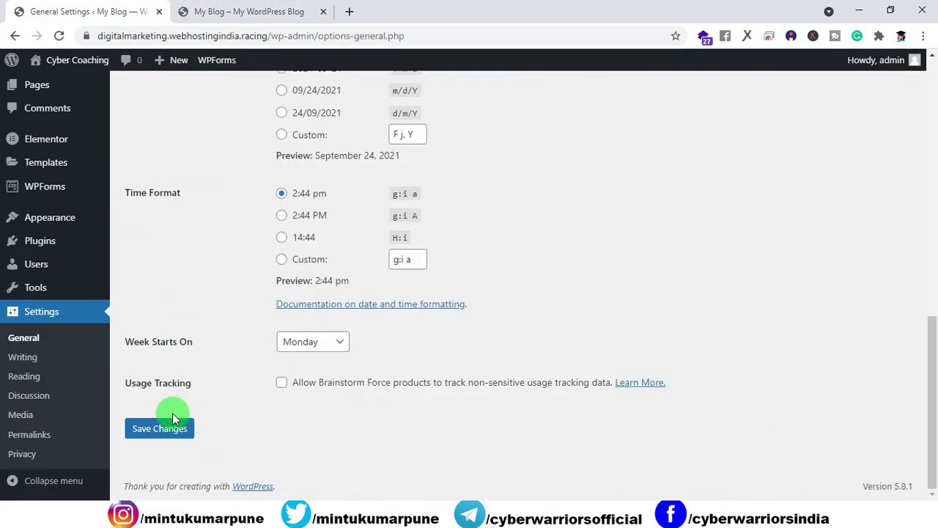
left_click(163, 430)
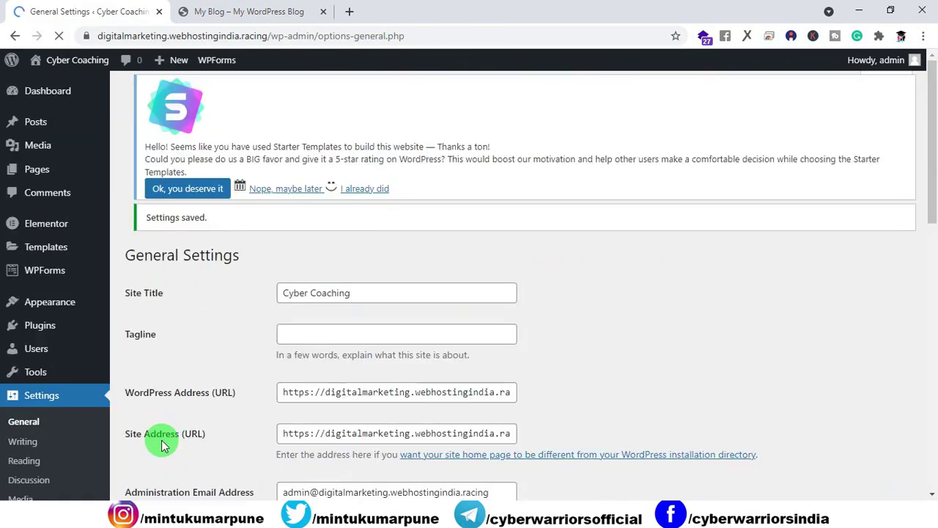
Reload the live site to confirm the new Cyber Coaching title
left_click(247, 15)
left_click(60, 37)
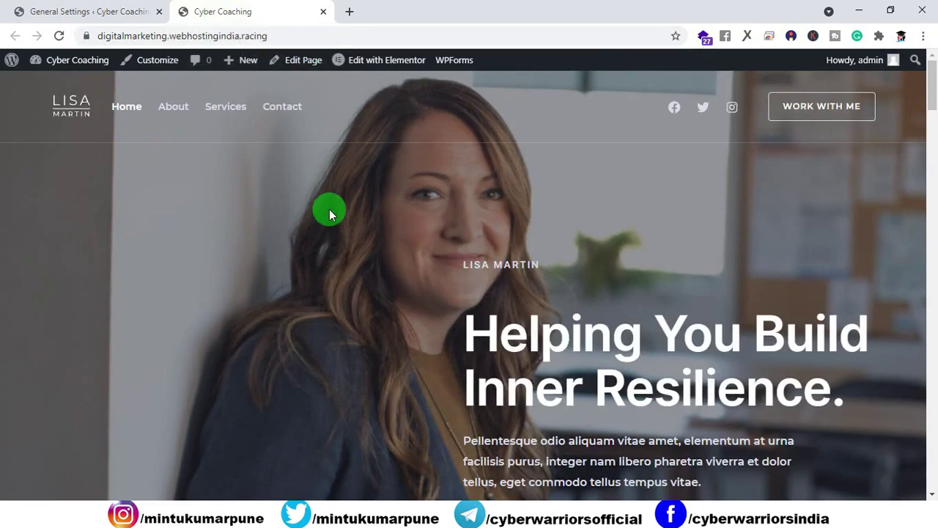
left_click(159, 12)
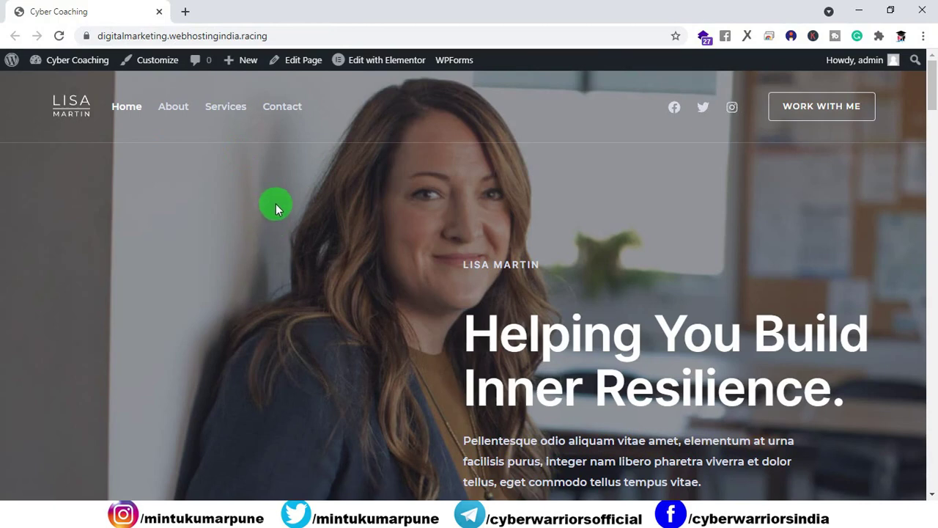
scroll(277, 205, "down", 6)
scroll(280, 211, "up", 6)
mouse_move(372, 69)
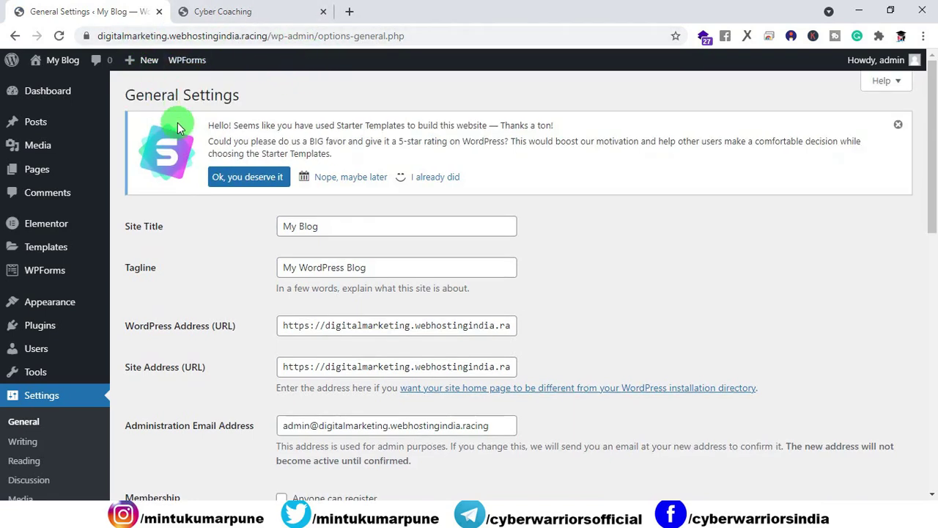
Open the live site and the homepage's Elementor editor in new tabs, closing the settings page
right_click(72, 66)
right_click(62, 85)
left_click(118, 94)
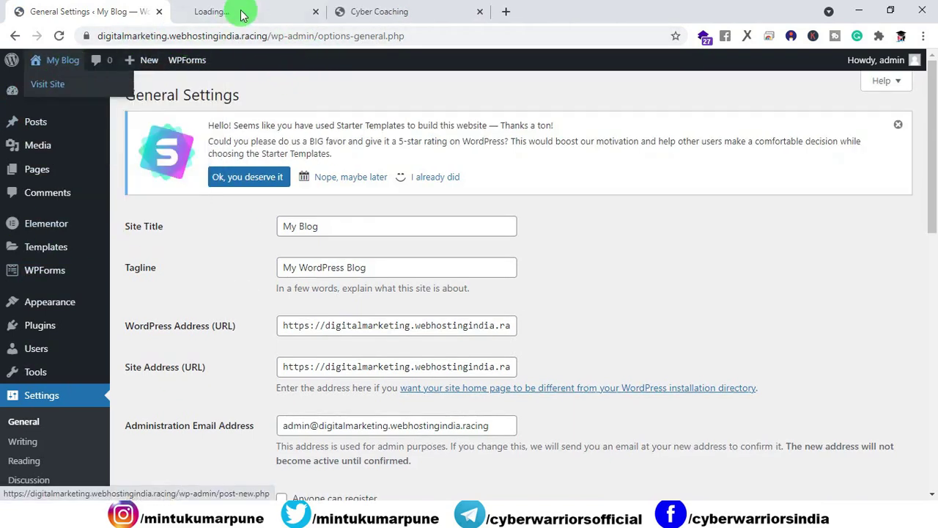
left_click(241, 13)
left_click(486, 11)
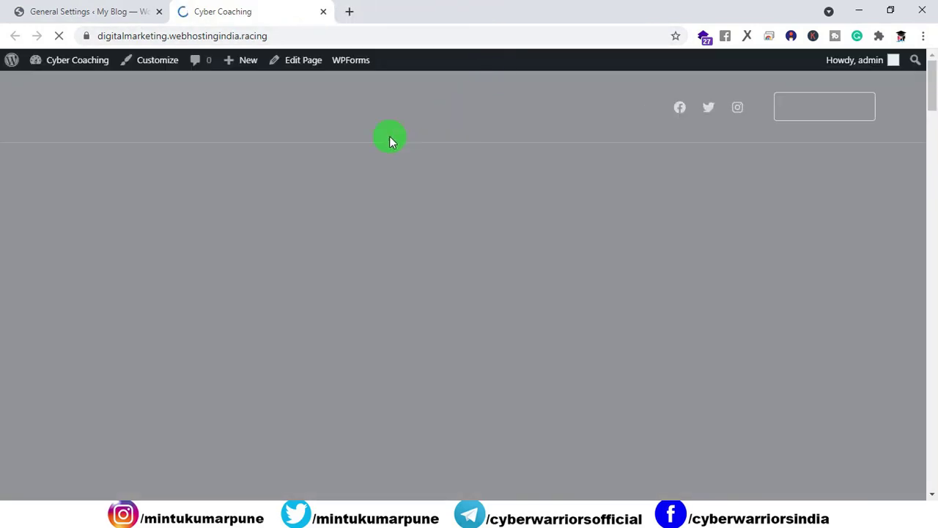
right_click(370, 66)
left_click(391, 77)
left_click(159, 12)
left_click_drag(252, 14, 88, 15)
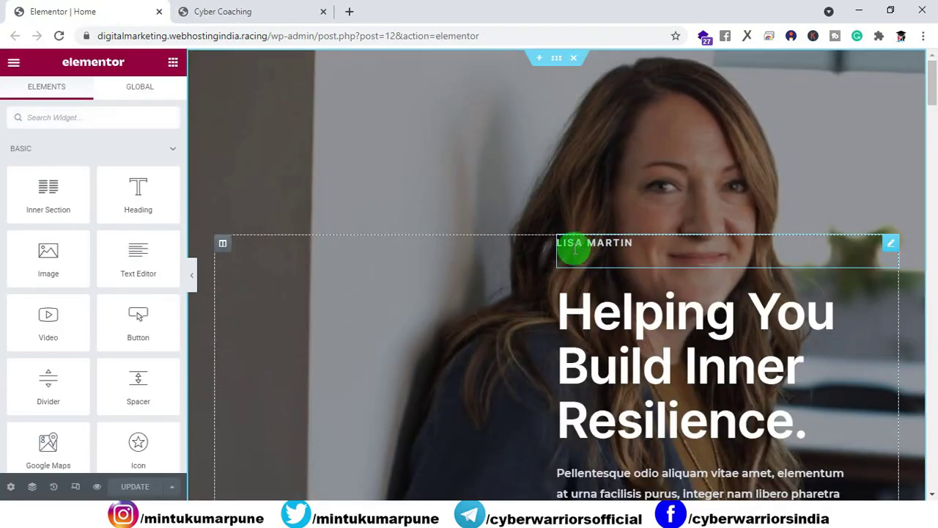
Replace the LISA MARTIN hero heading title with CYBER WARRIORS
left_click(580, 249)
left_click_drag(628, 244, 601, 246)
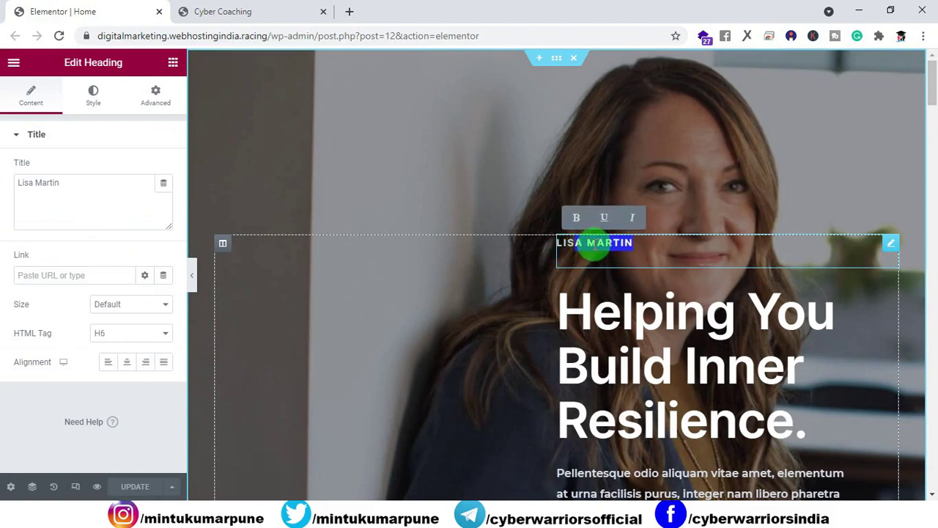
left_click_drag(595, 248, 520, 235)
left_click(80, 192)
left_click_drag(80, 193, 4, 194)
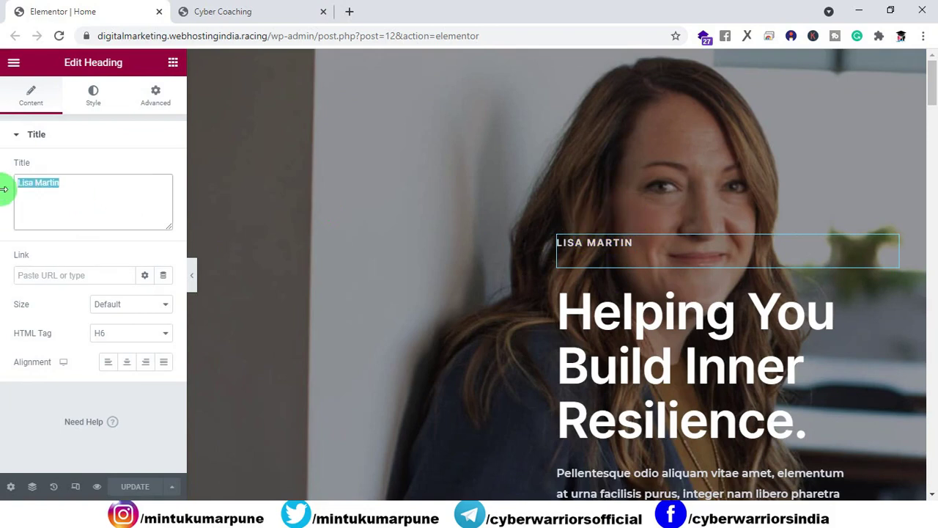
left_click(146, 281)
type("Cyber Warriors")
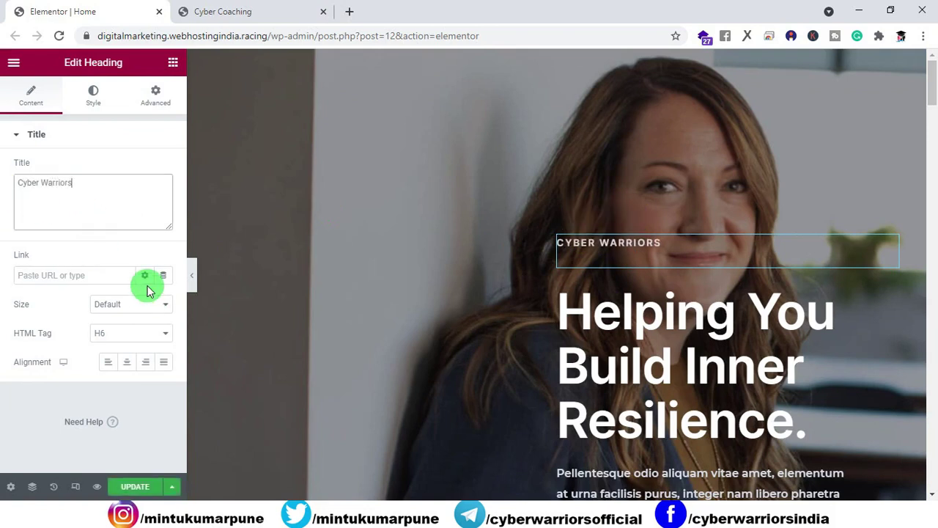
Edit the hero paragraph so it ends with "Cyber Warriors." and save the page
left_click(601, 341)
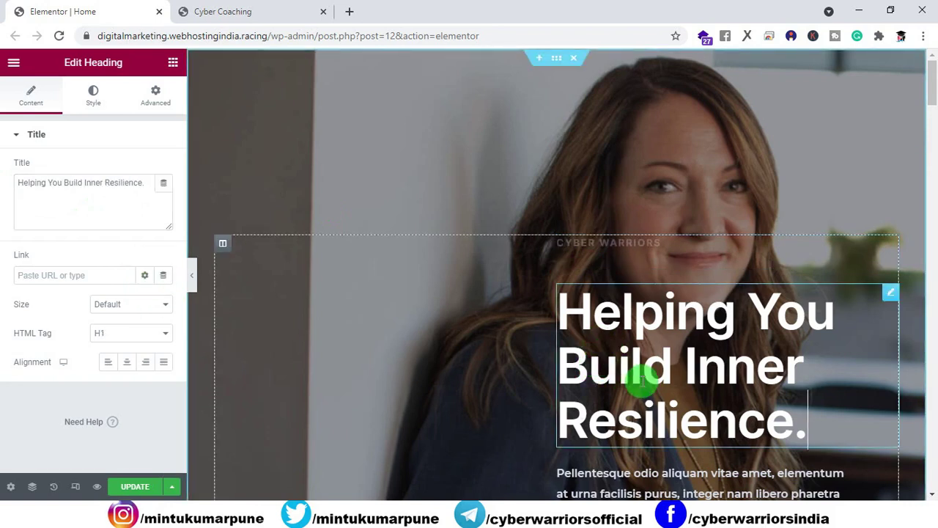
scroll(641, 378, "down", 1)
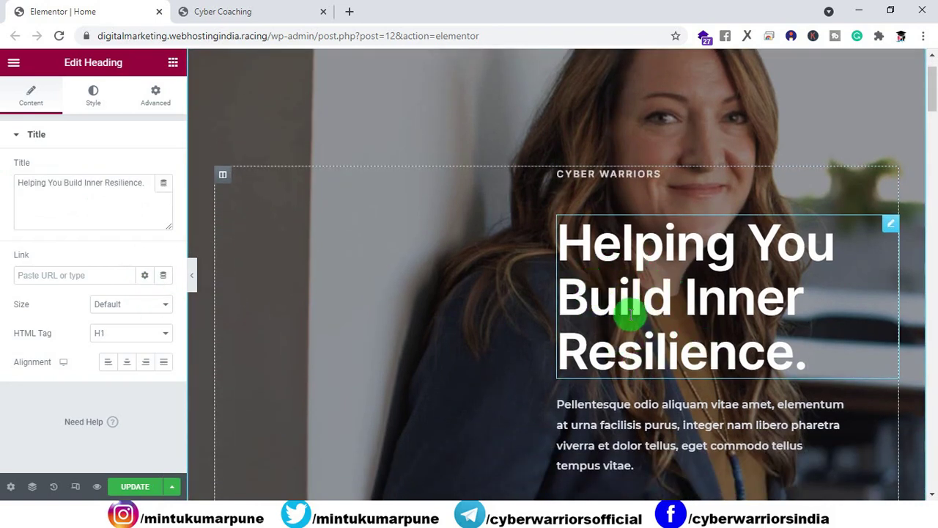
left_click(639, 464)
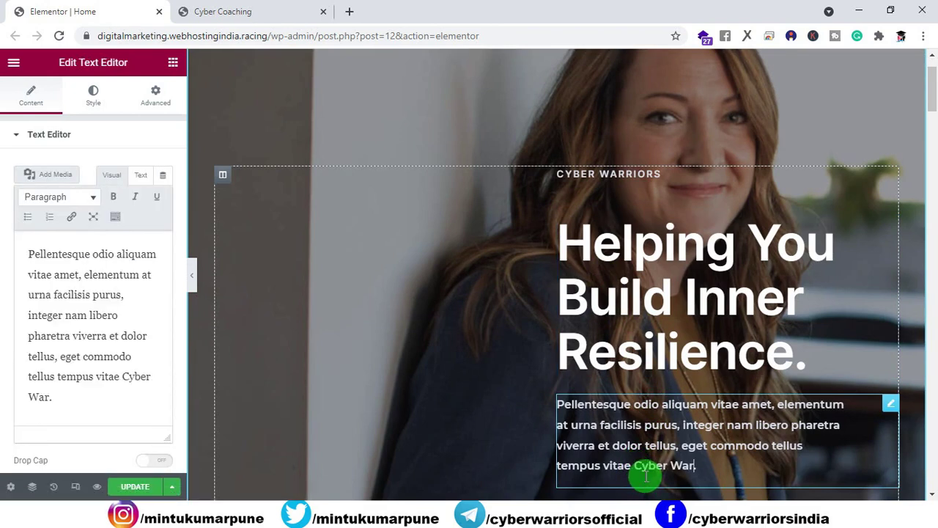
left_click(133, 487)
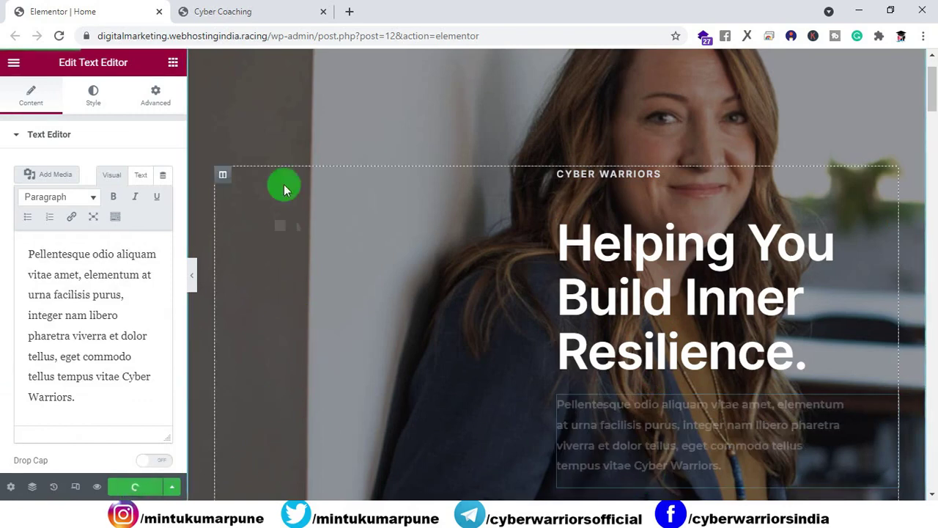
Check the changes on the live site, then go back to the Elementor editor
left_click(245, 12)
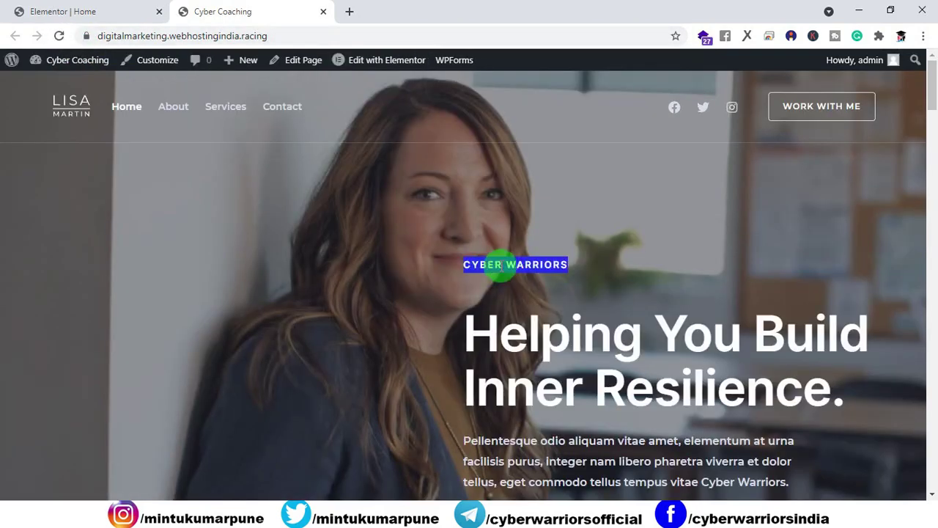
scroll(482, 265, "down", 3)
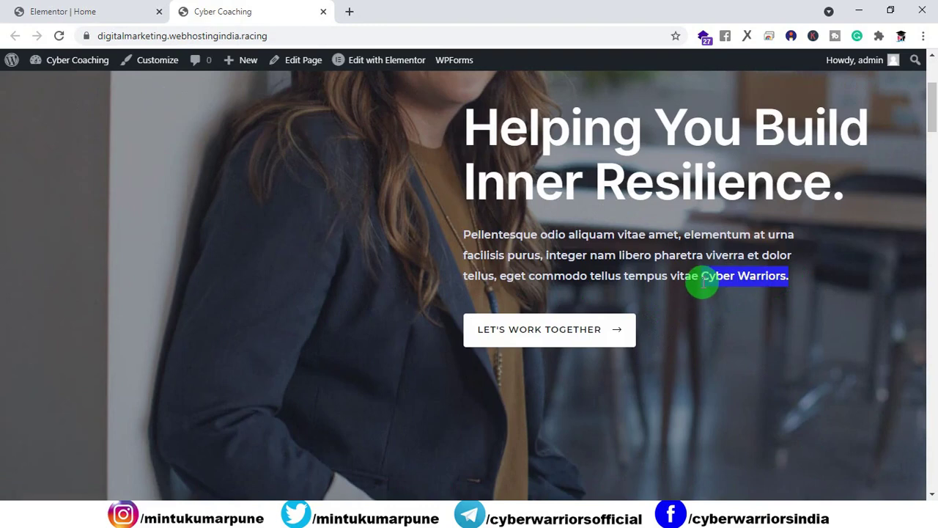
left_click(105, 10)
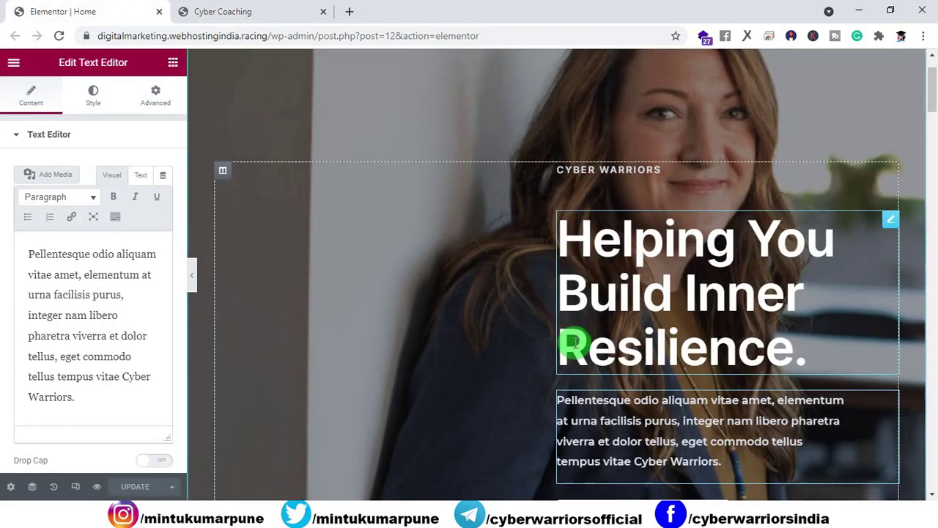
Delete the Let's Work Together button from the hero and update the page
scroll(570, 341, "down", 3)
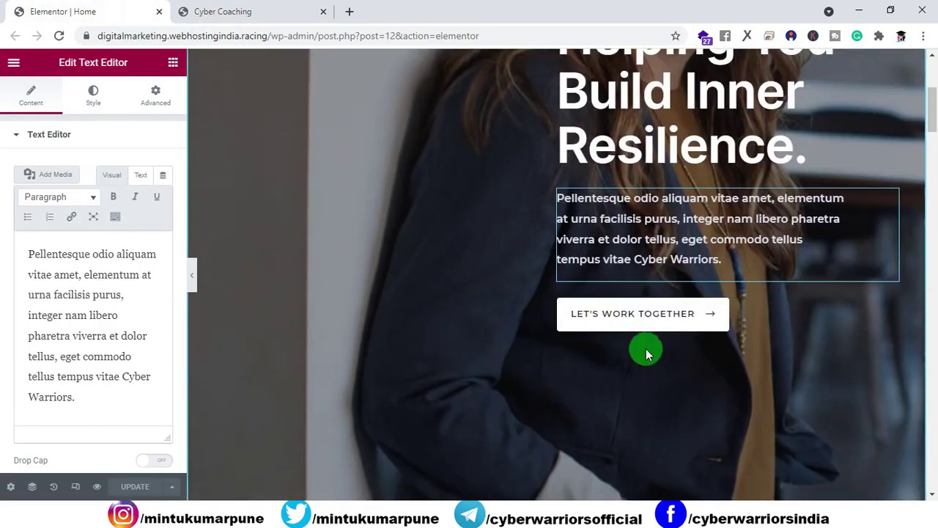
right_click(691, 314)
left_click(706, 481)
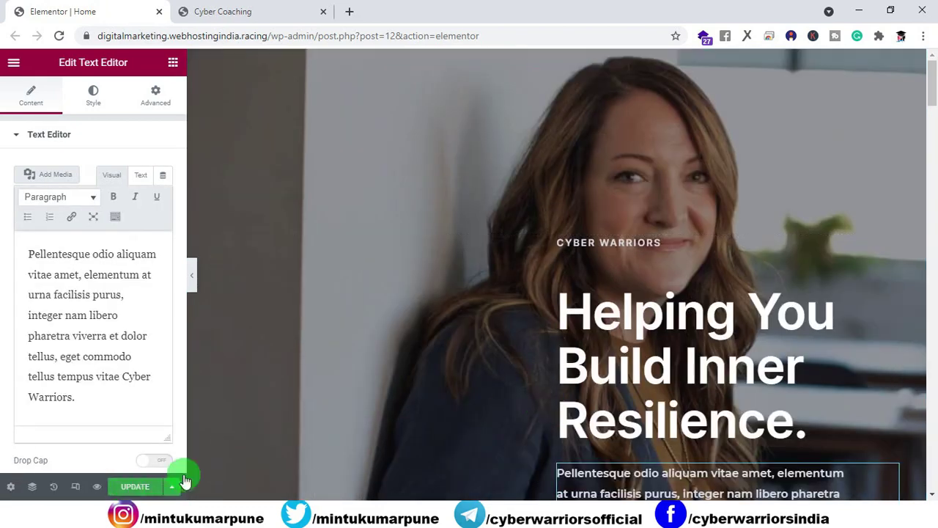
left_click(134, 487)
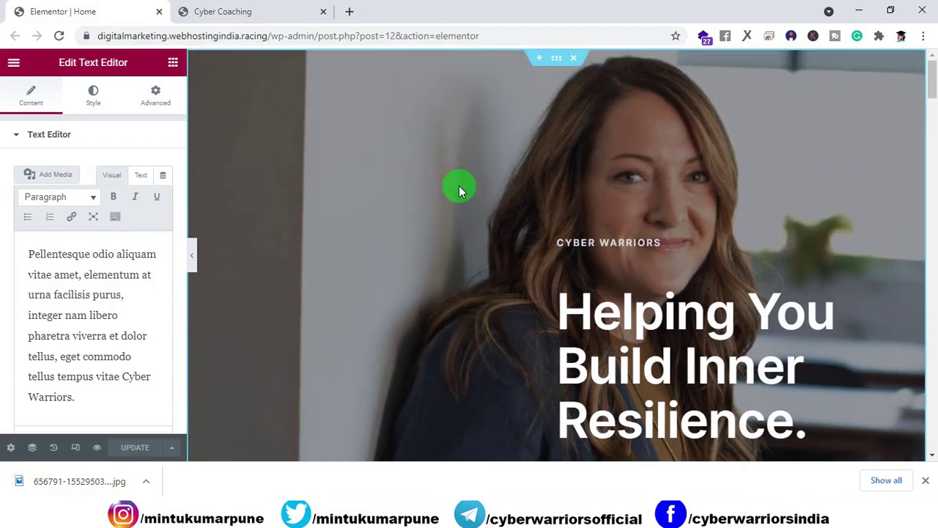
Upload the photo of two women at a laptop as the hero section background and save
left_click(556, 62)
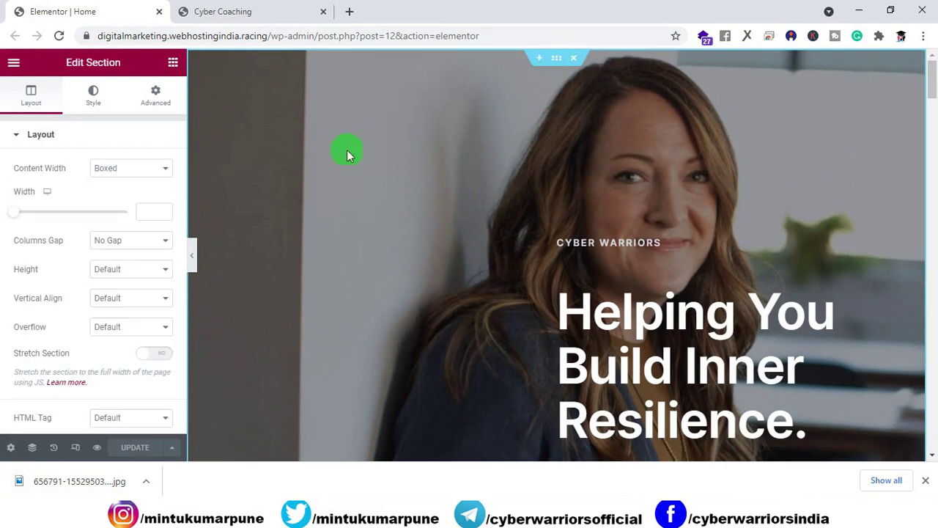
left_click(89, 98)
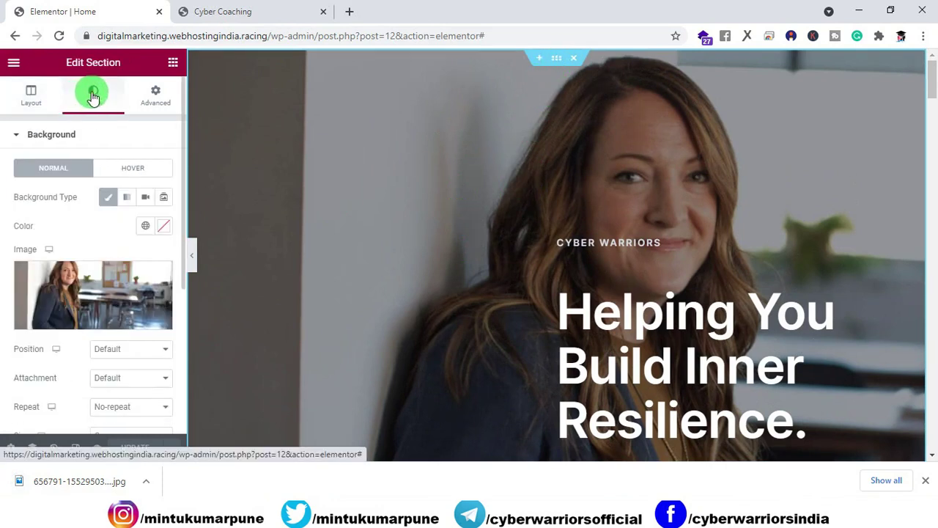
mouse_move(68, 308)
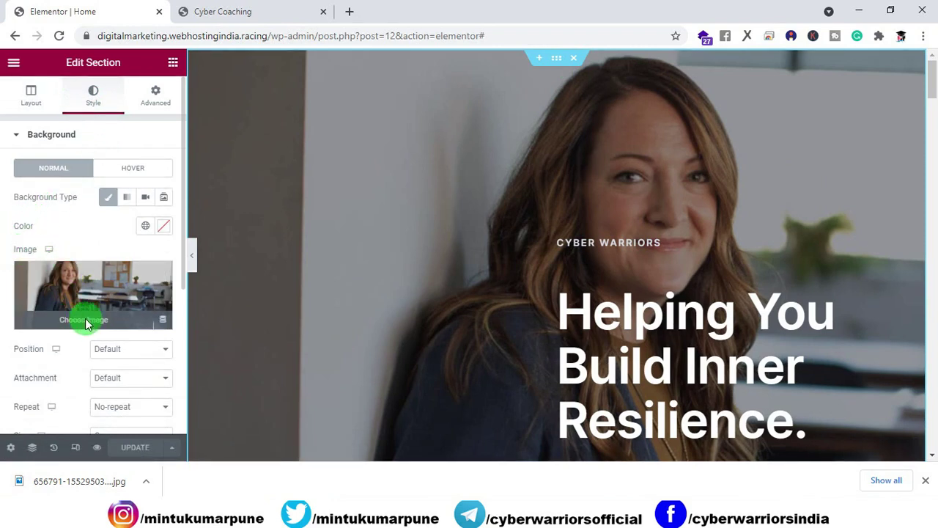
left_click(94, 325)
left_click(277, 124)
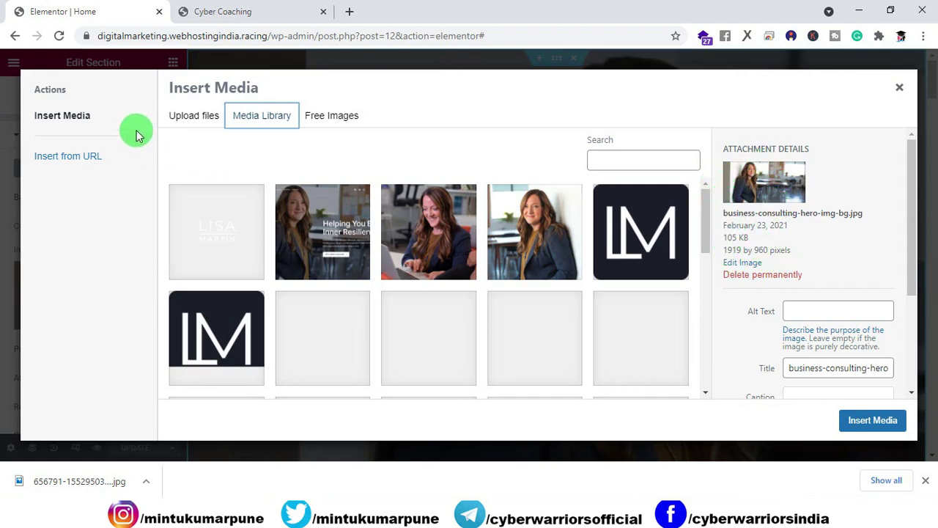
left_click(196, 117)
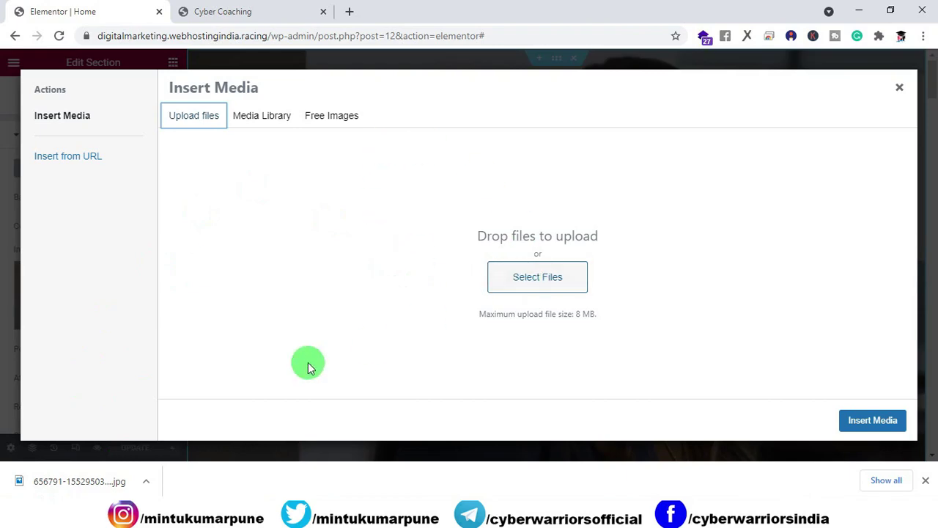
left_click_drag(73, 484, 492, 262)
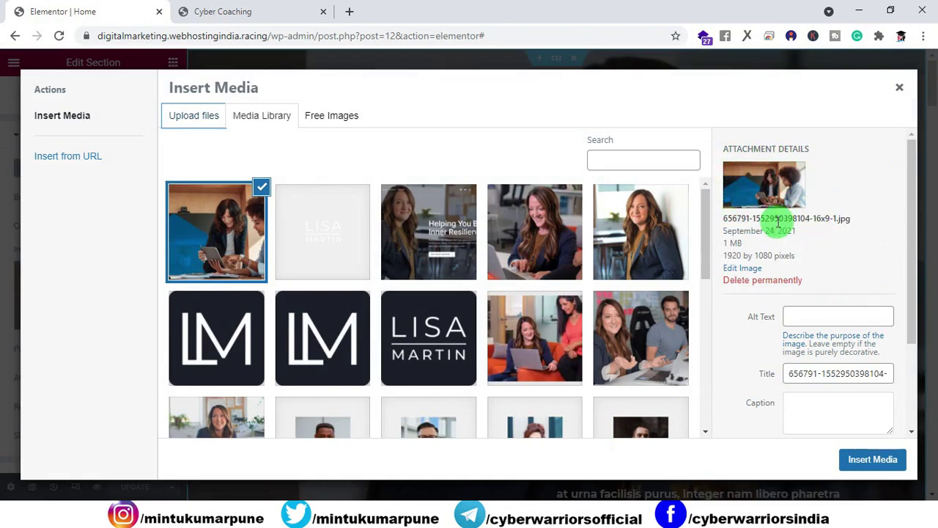
left_click(872, 460)
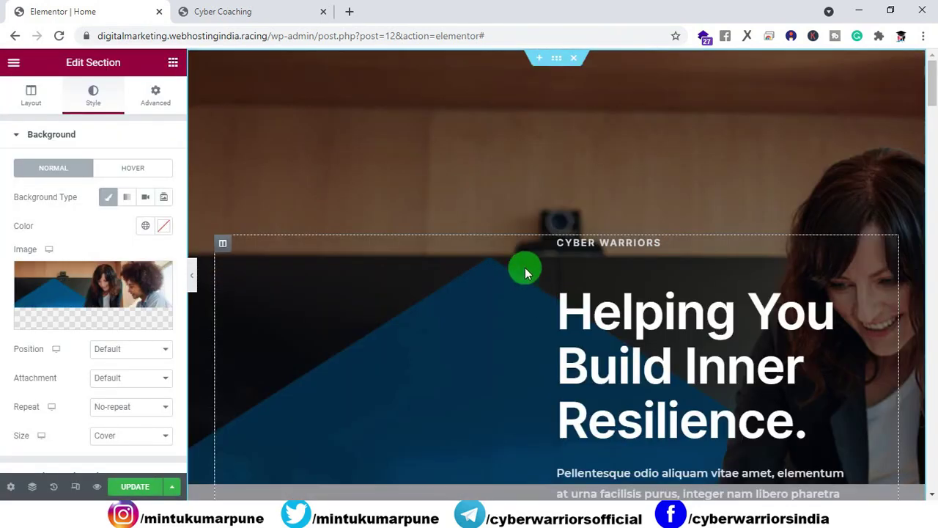
left_click(135, 486)
Reload the live Cyber Coaching homepage and scroll through it to check the new hero background
left_click(272, 15)
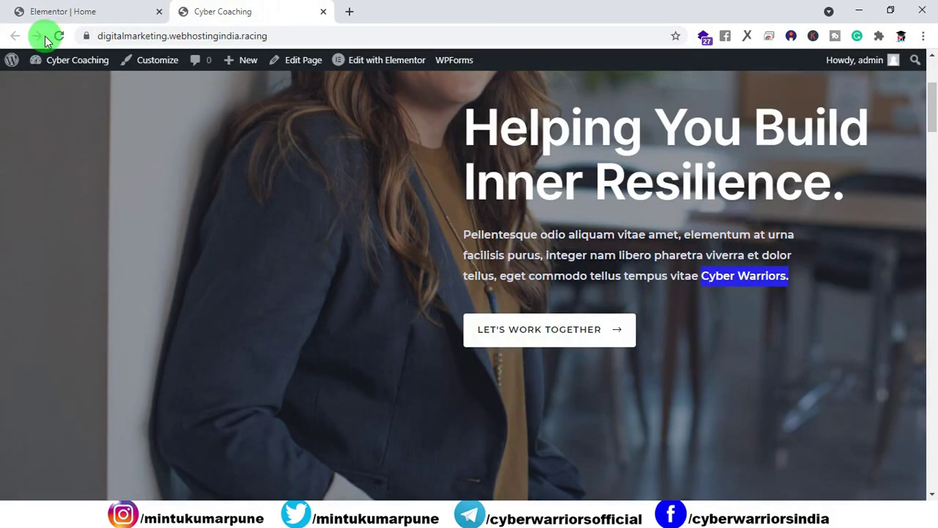
left_click(58, 36)
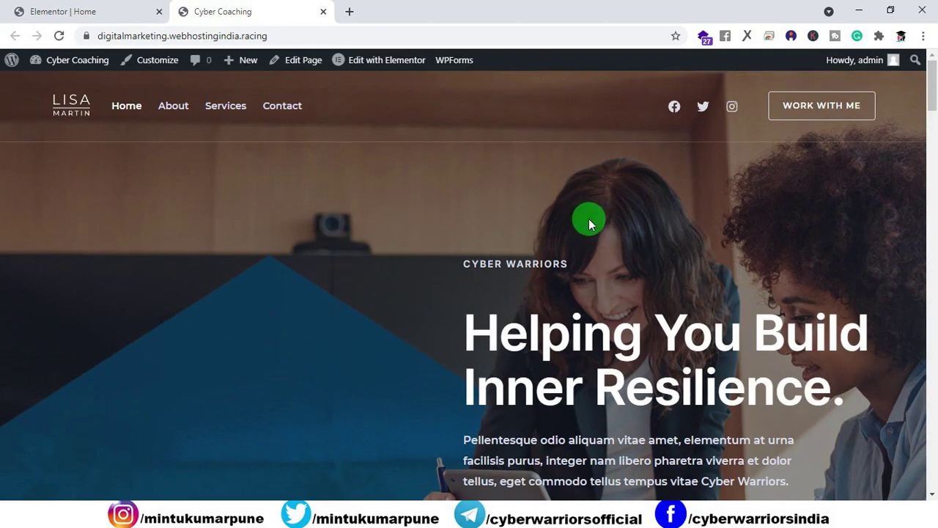
scroll(591, 222, "down", 1)
scroll(589, 219, "up", 1)
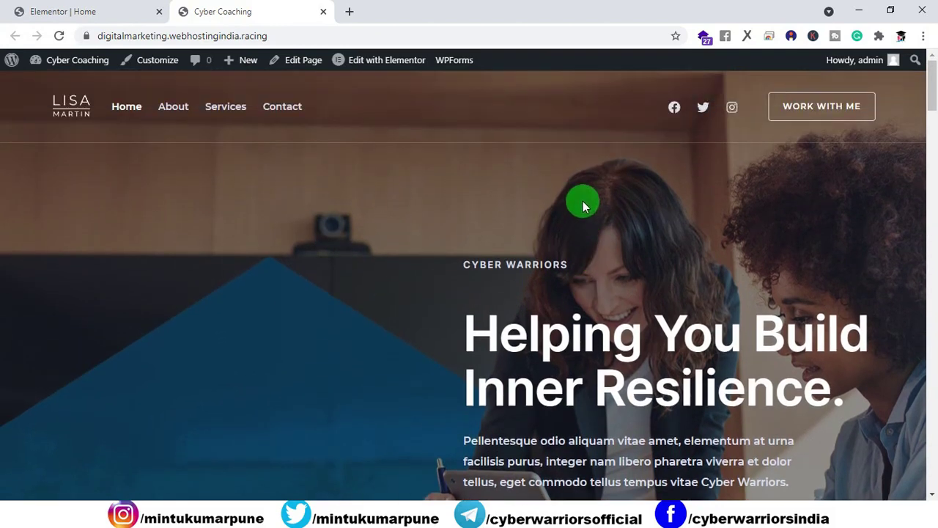
Change the As Featured In heading text to "We have worked with"
left_click(124, 21)
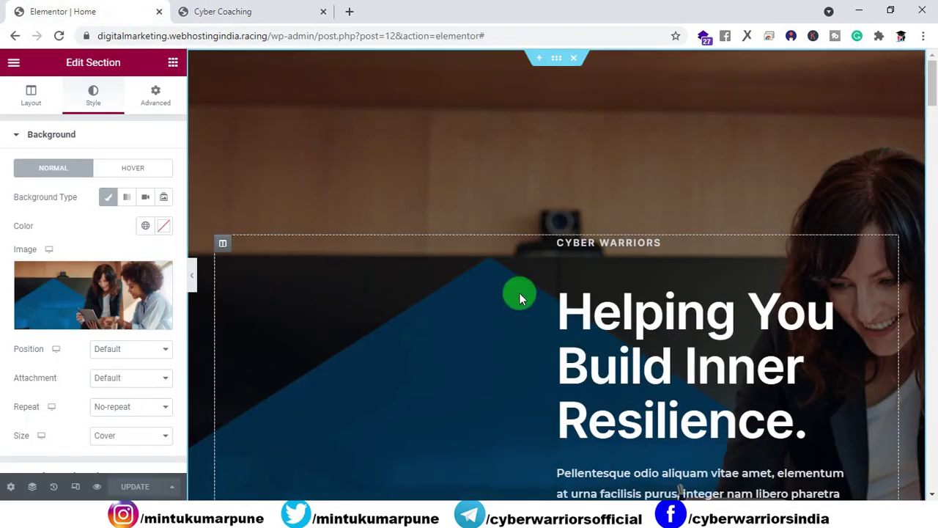
scroll(519, 290, "down", 4)
scroll(520, 291, "down", 5)
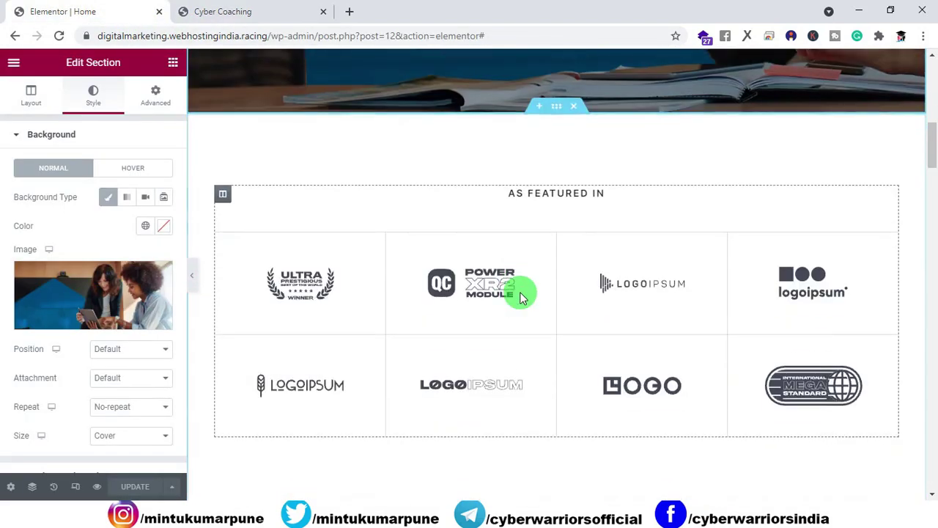
left_click(550, 225)
left_click_drag(606, 194, 504, 193)
type("W")
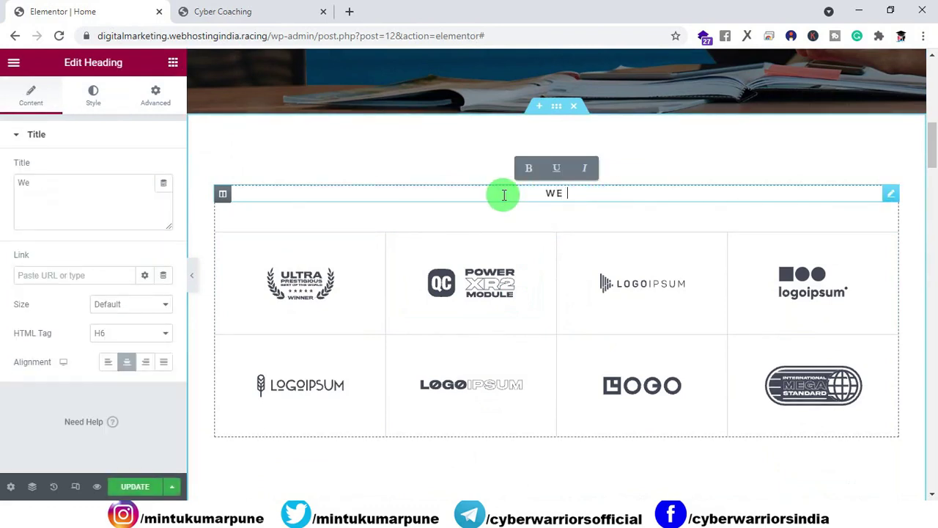
type("e hva")
key("BackSpace")
key("BackSpace")
type("ave worked with")
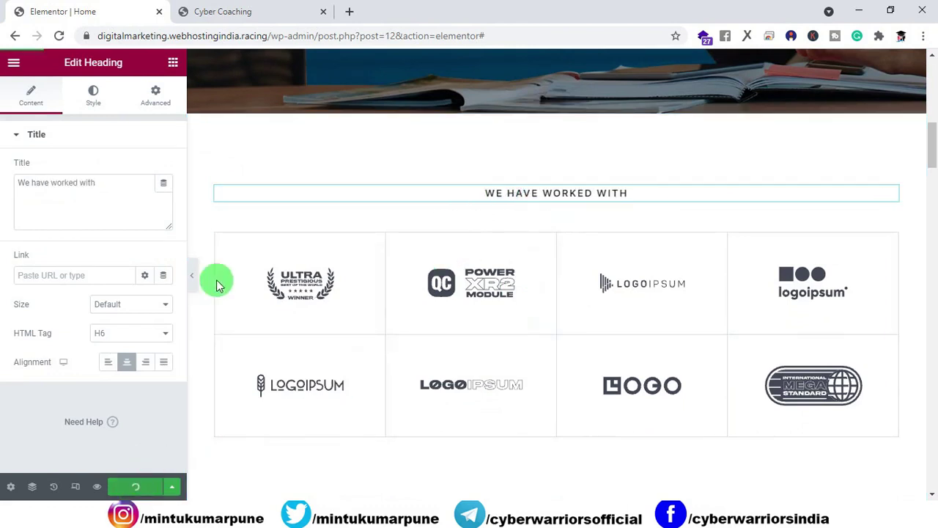
Open the image picker for the first logo, then close it without changing the logo
left_click(300, 289)
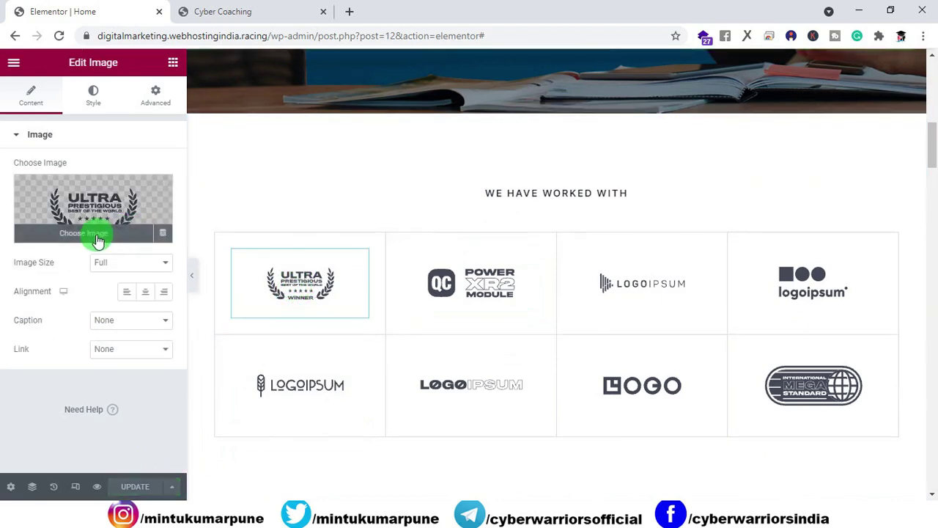
left_click(98, 236)
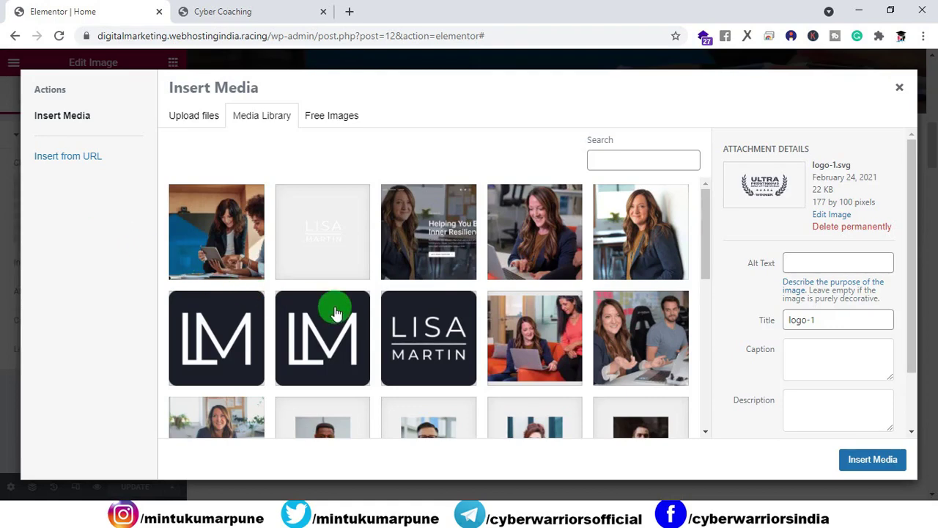
left_click(899, 91)
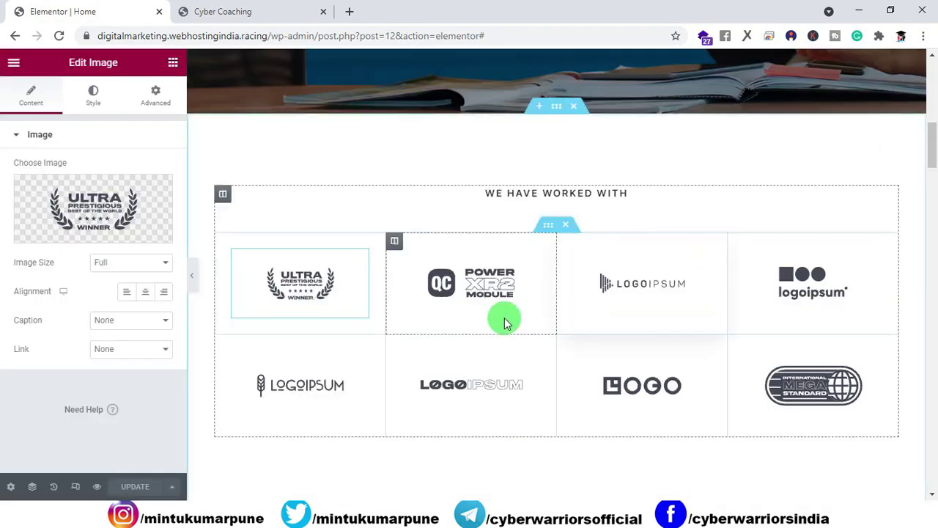
scroll(373, 398, "down", 5)
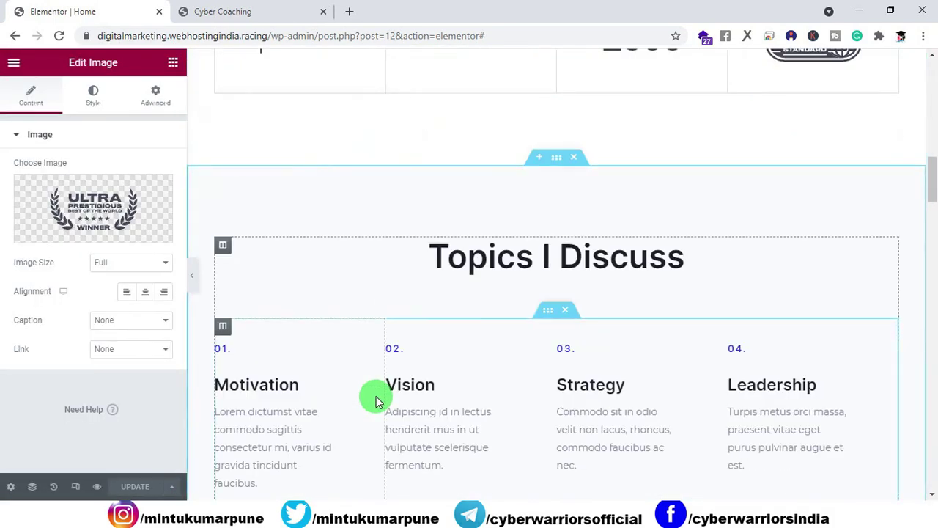
Delete the 01. and 03. number headings from the services section and save the page
scroll(258, 360, "down", 2)
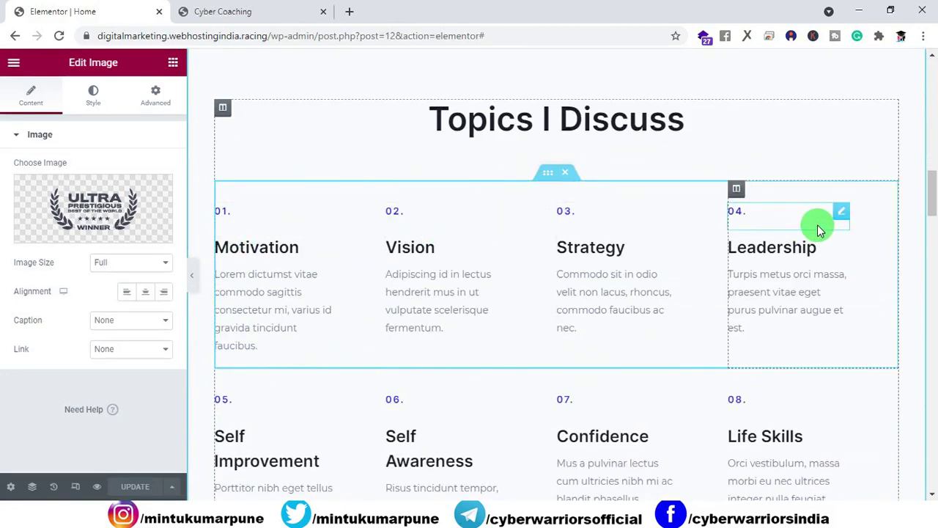
right_click(253, 214)
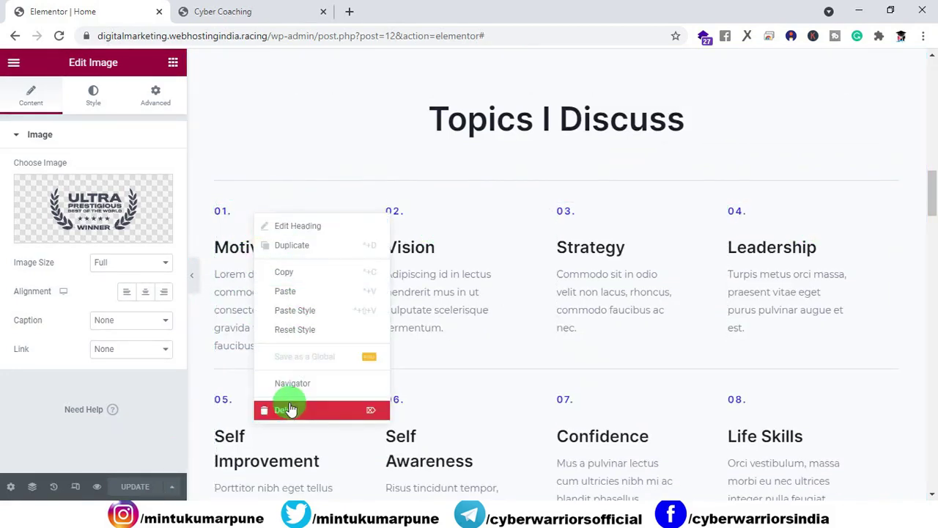
key("Delete")
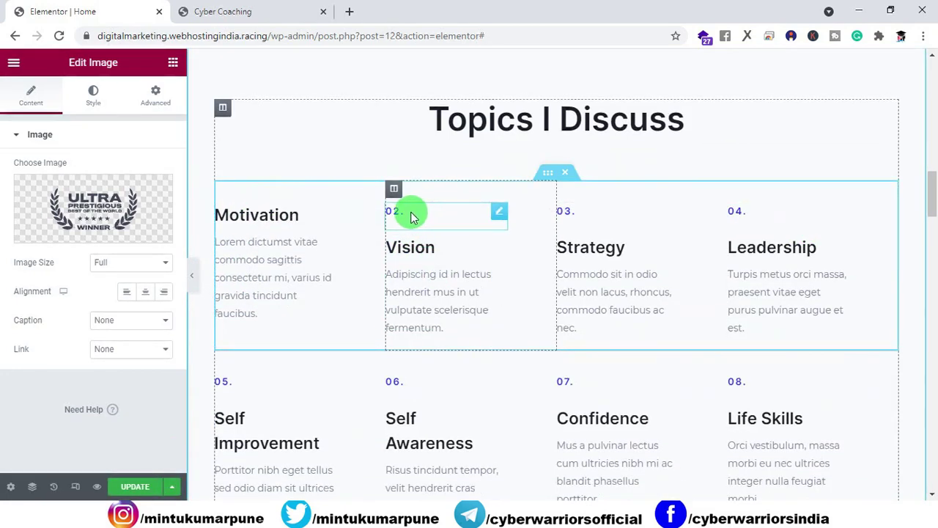
right_click(412, 213)
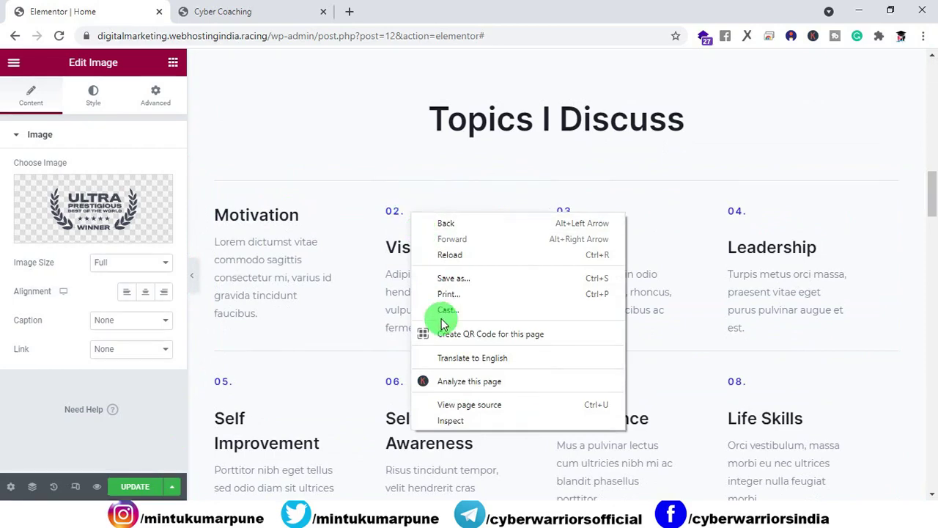
right_click(392, 213)
right_click(391, 212)
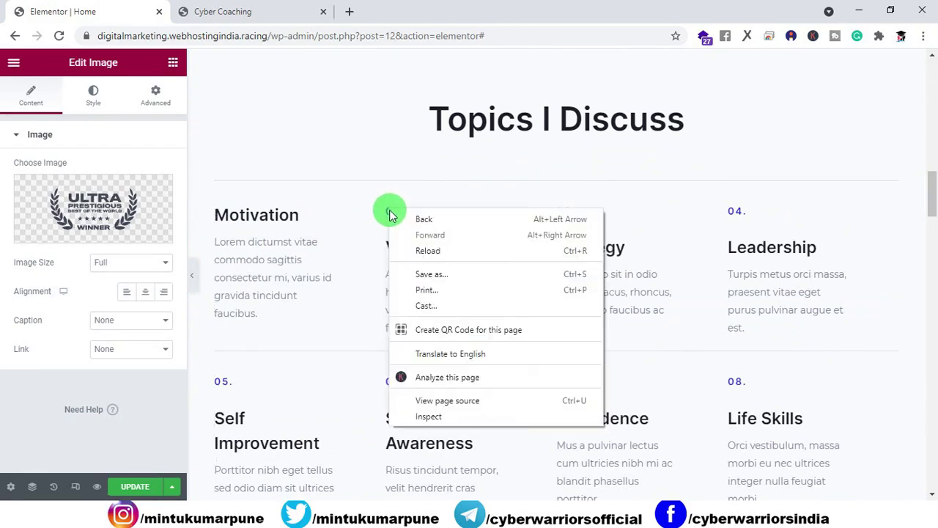
right_click(632, 208)
left_click(691, 403)
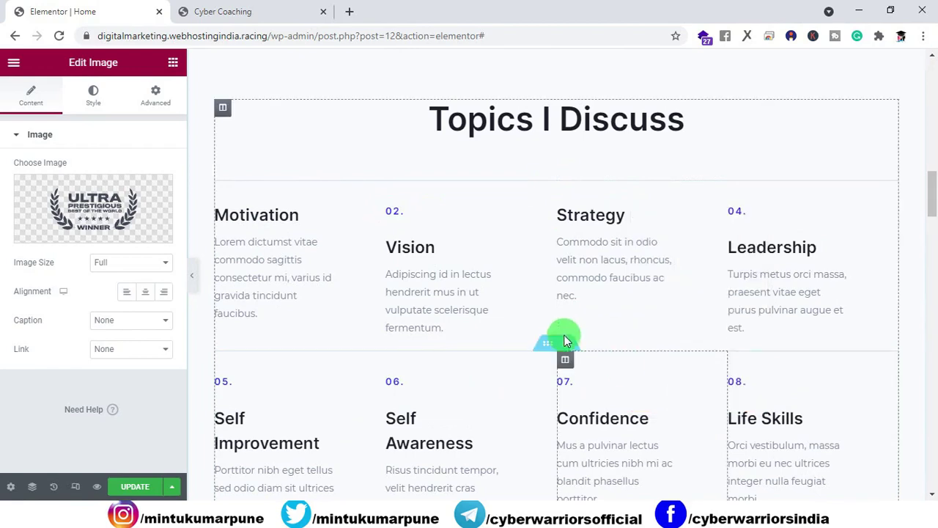
scroll(411, 356, "down", 2)
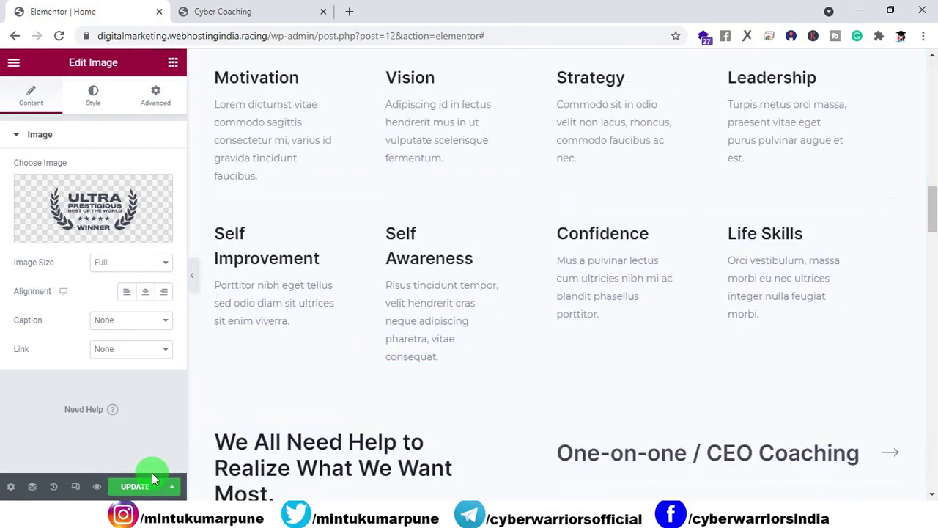
left_click(129, 490)
Delete the View All Services button, then select the About Me description paragraph
scroll(404, 345, "up", 5)
scroll(404, 350, "down", 7)
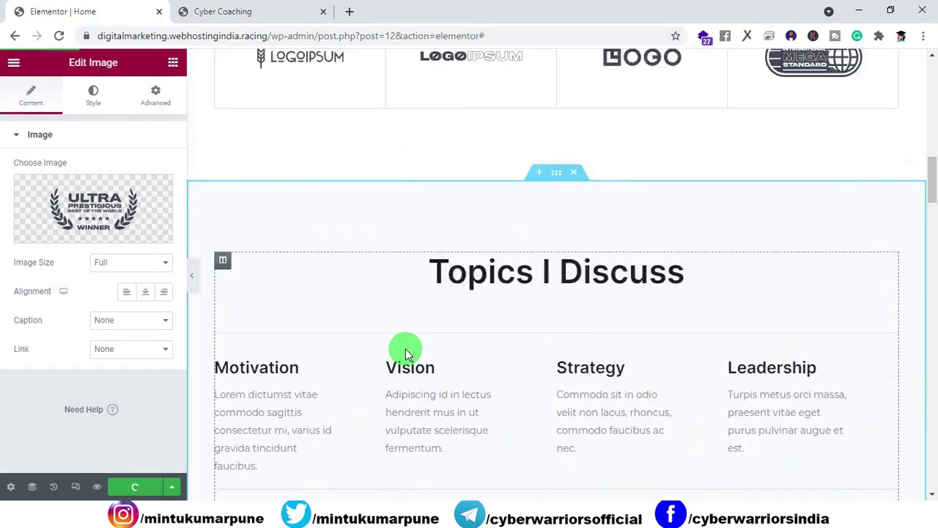
scroll(406, 345, "down", 2)
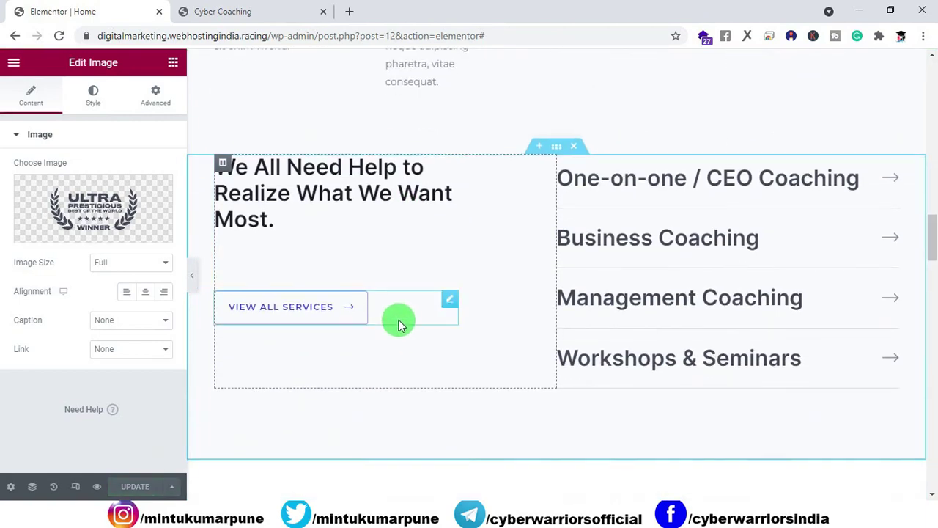
right_click(341, 310)
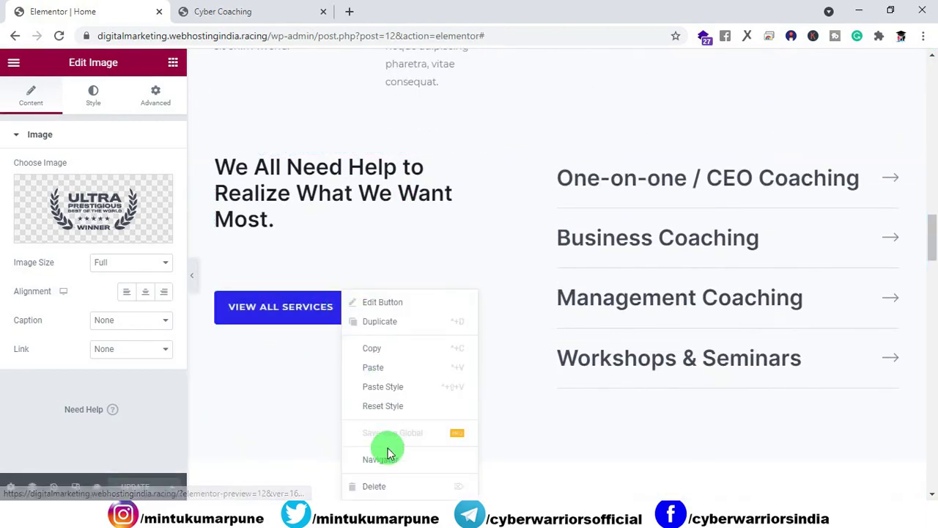
left_click(387, 490)
scroll(545, 342, "down", 6)
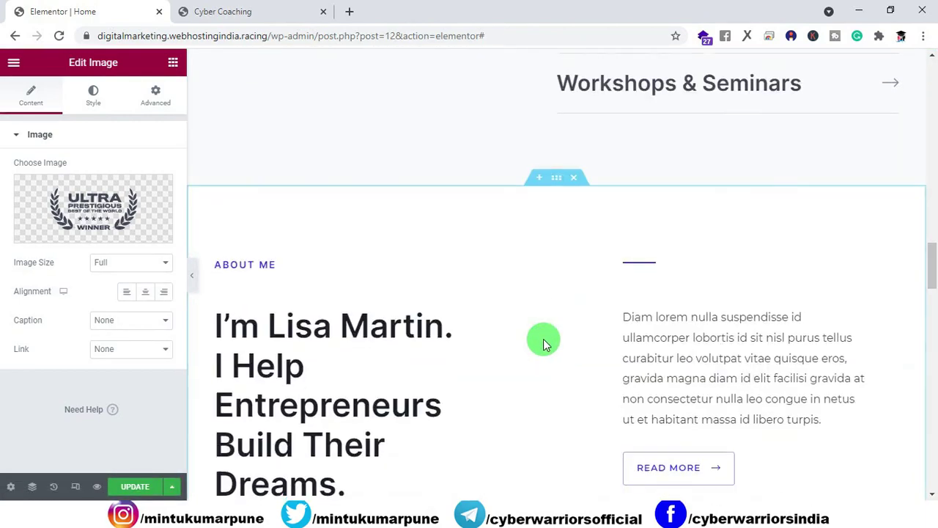
scroll(537, 345, "down", 1)
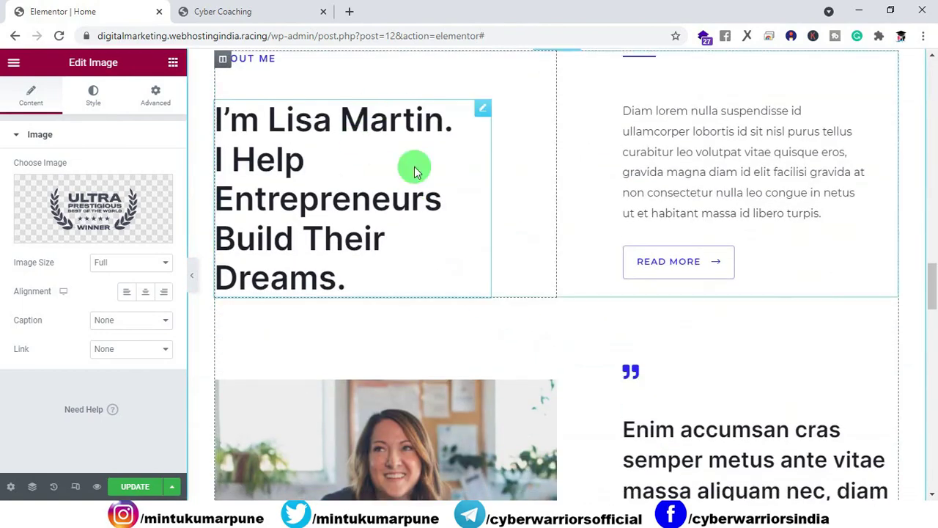
left_click(700, 186)
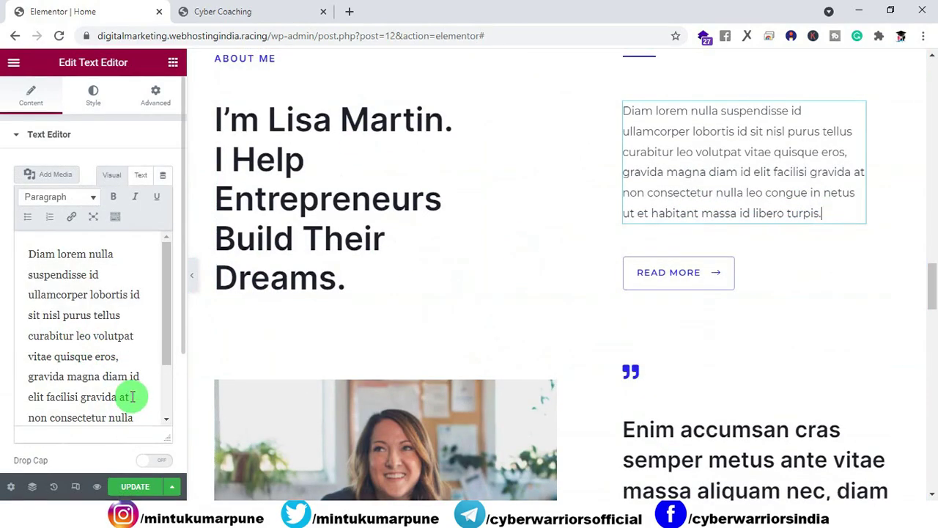
Wrap the About Me paragraph in a <p align="justify"> tag copied from Notepad and save
scroll(131, 395, "down", 2)
left_click(121, 398)
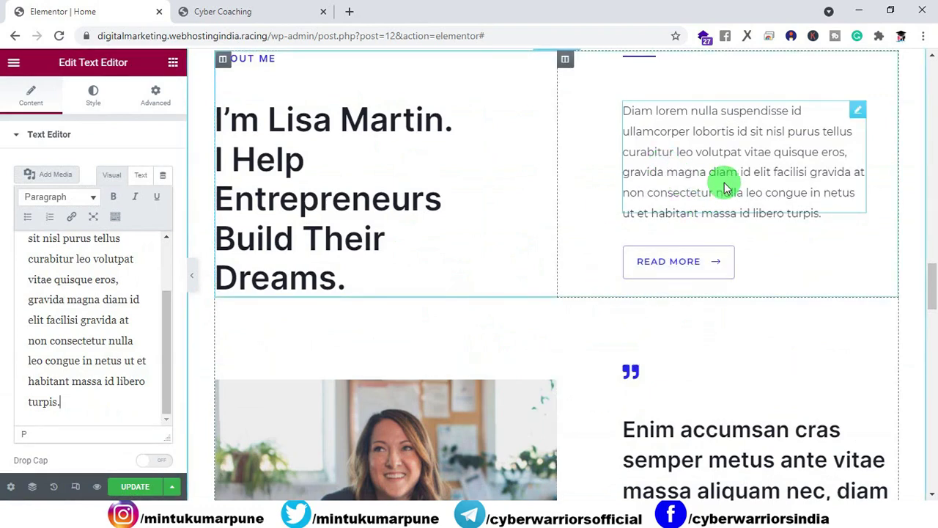
scroll(725, 188, "up", 2)
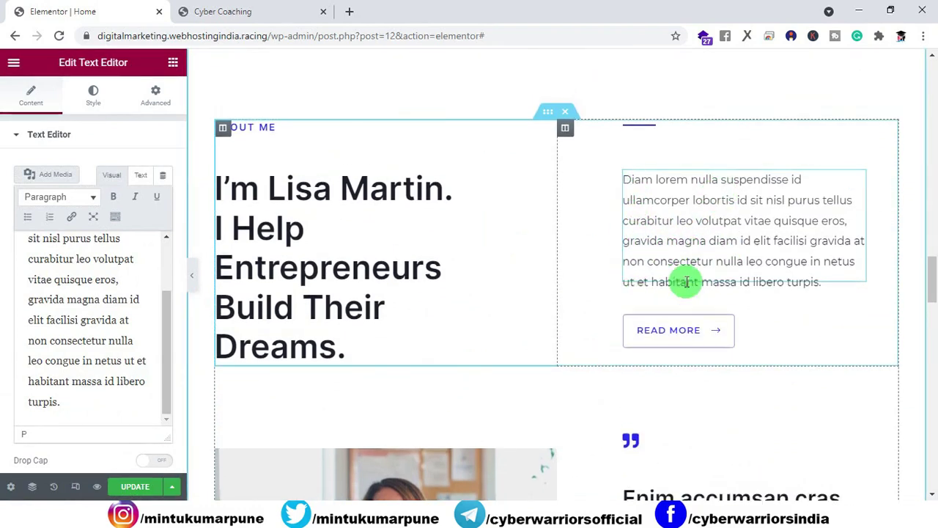
key("alt+Tab")
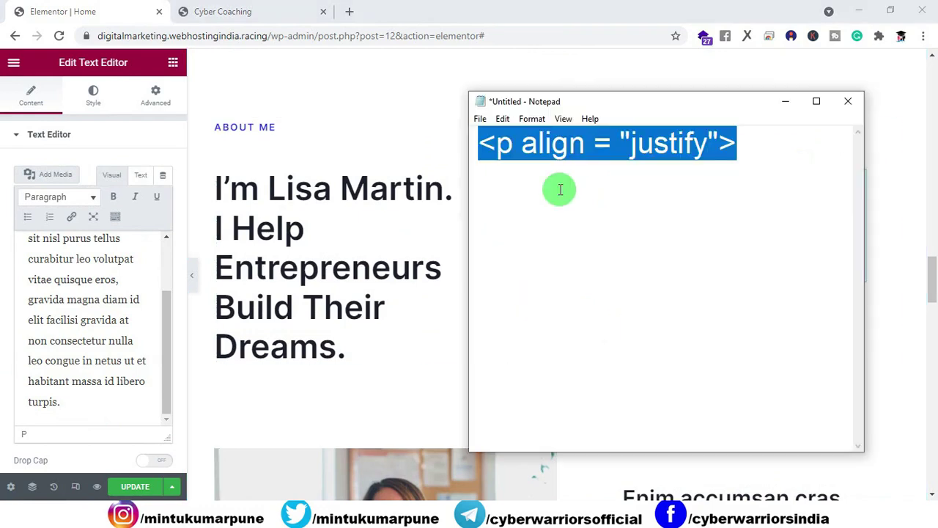
left_click(559, 189)
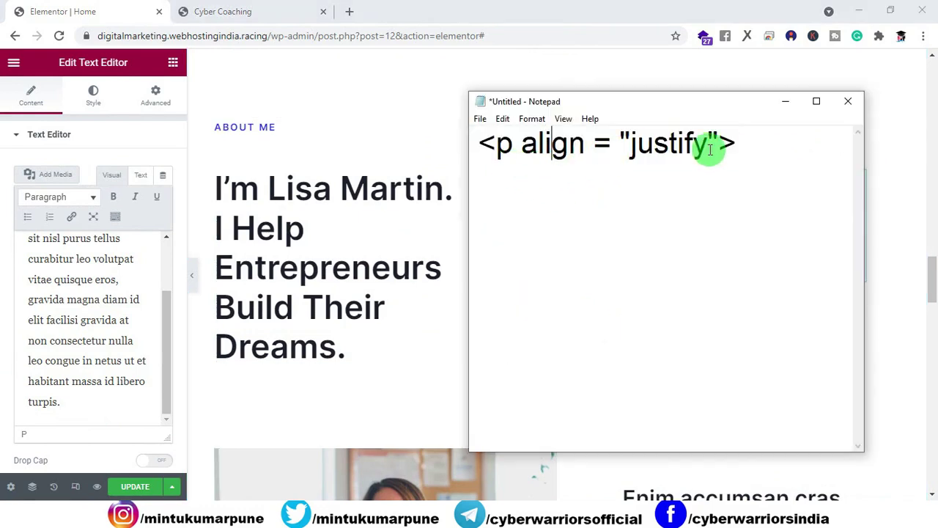
left_click(593, 19)
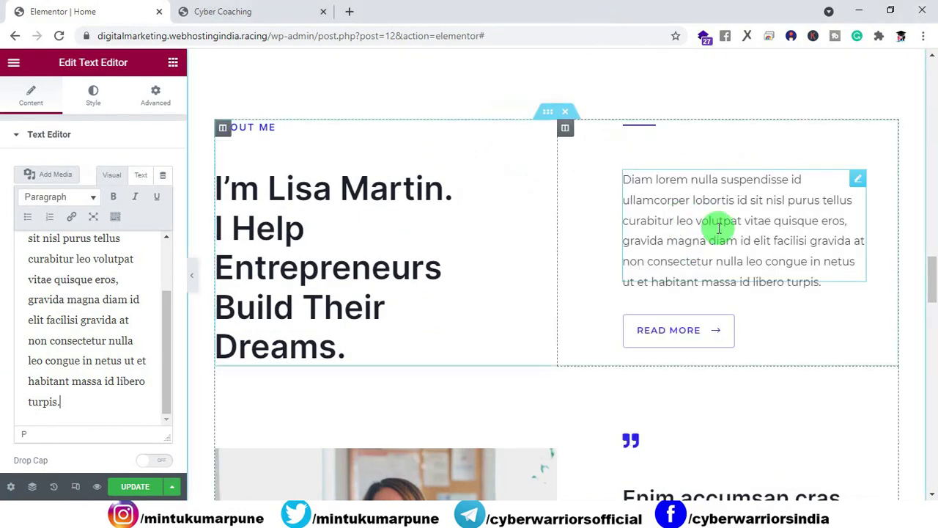
left_click(139, 174)
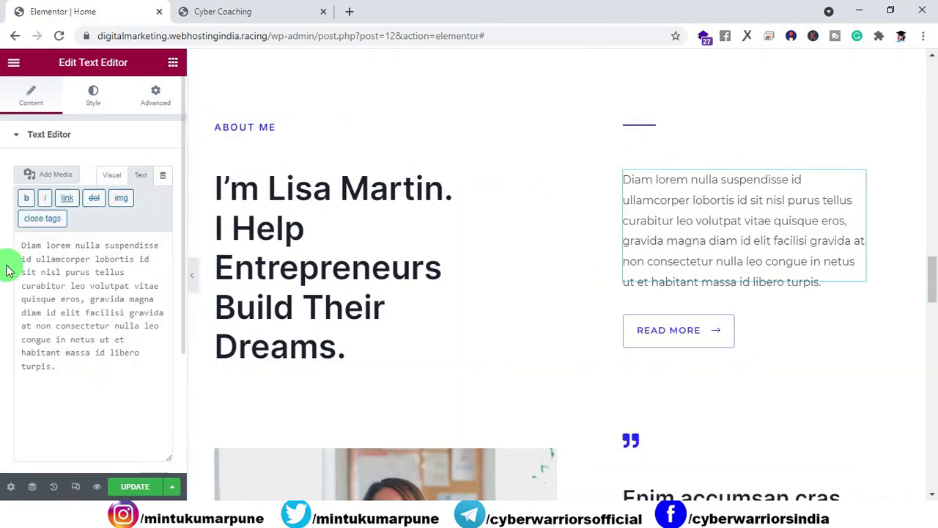
type("<p align = \"justify\">")
left_click(124, 364)
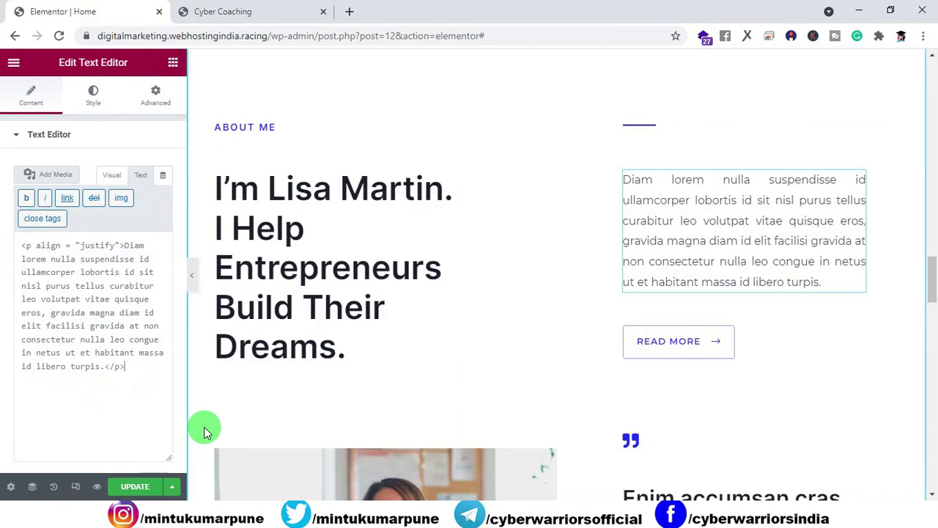
left_click(134, 484)
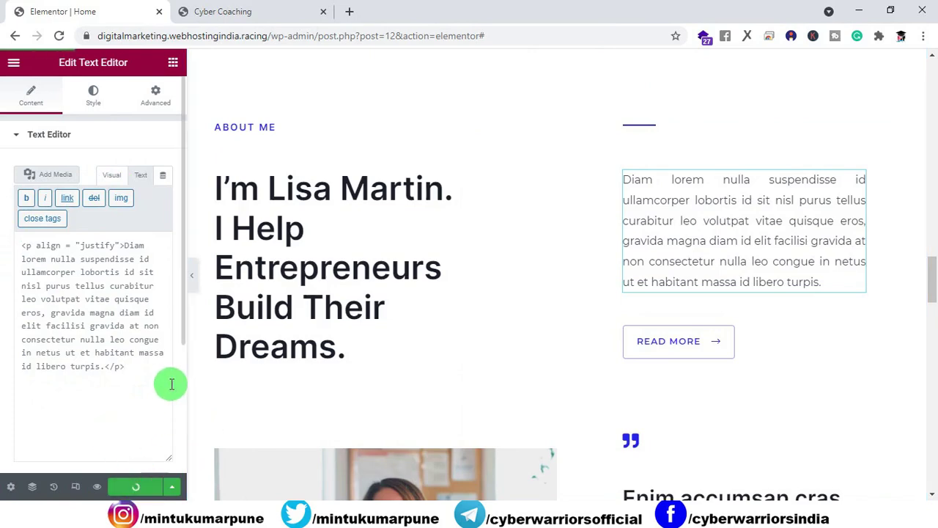
scroll(847, 235, "up", 1)
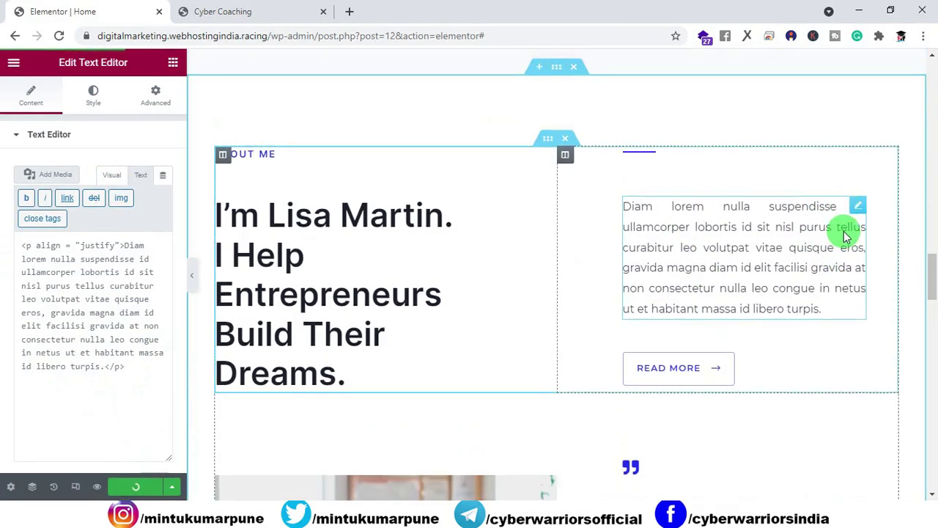
scroll(843, 232, "down", 5)
Set the quote heading beside the About photo to Justified alignment
left_click(799, 228)
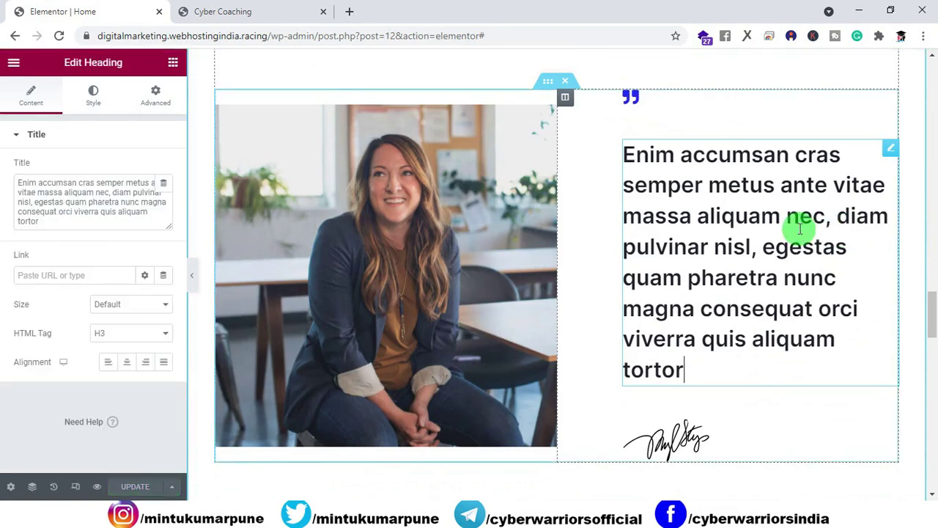
scroll(799, 228, "down", 3)
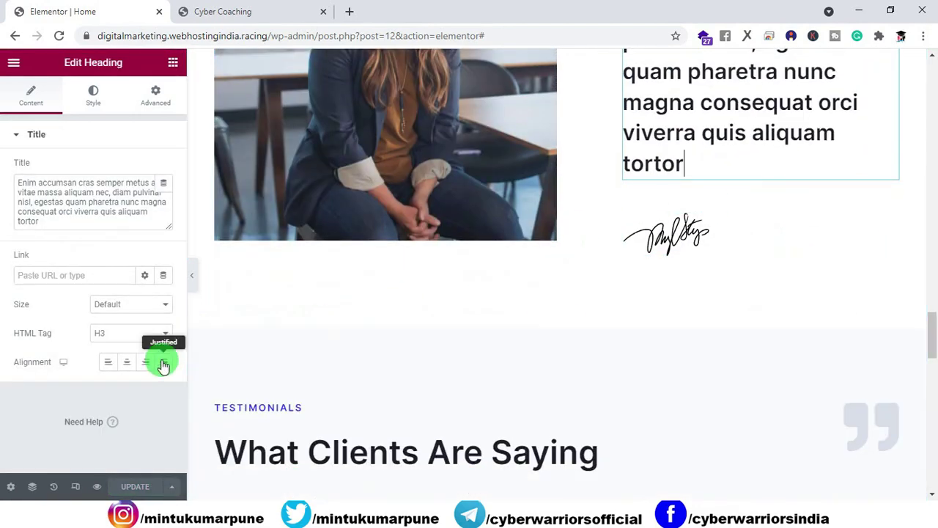
left_click(164, 365)
scroll(482, 330, "down", 4)
scroll(480, 330, "down", 1)
scroll(507, 272, "down", 10)
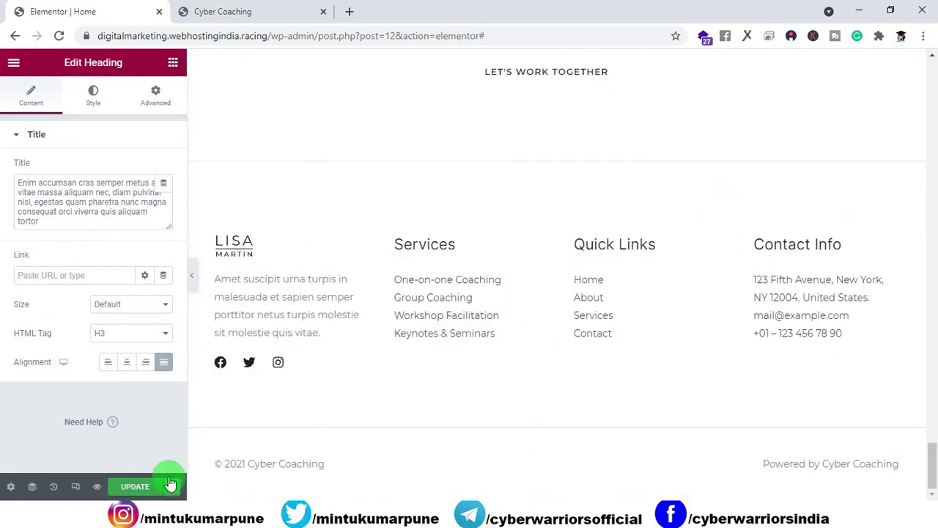
left_click_drag(935, 489, 924, 63)
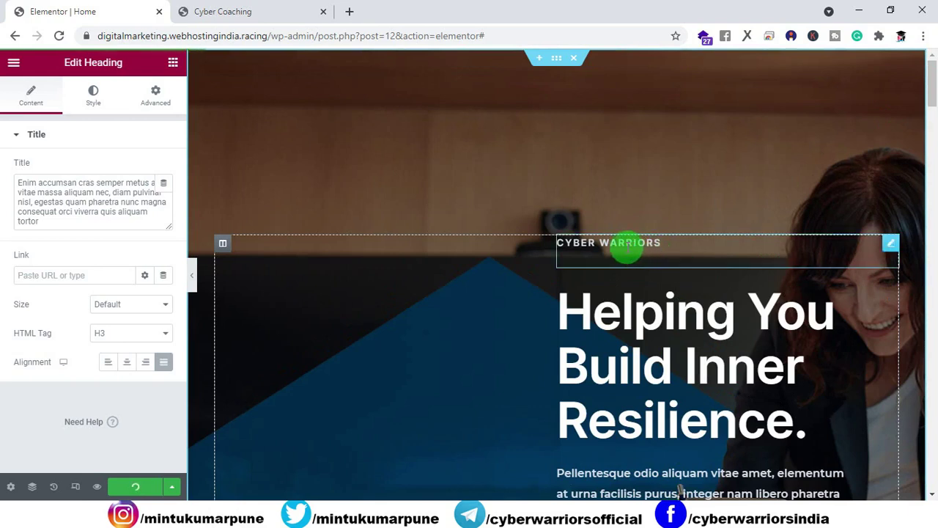
Give the Cyber Warriors label a Roll In entrance animation
left_click(153, 105)
left_click(45, 385)
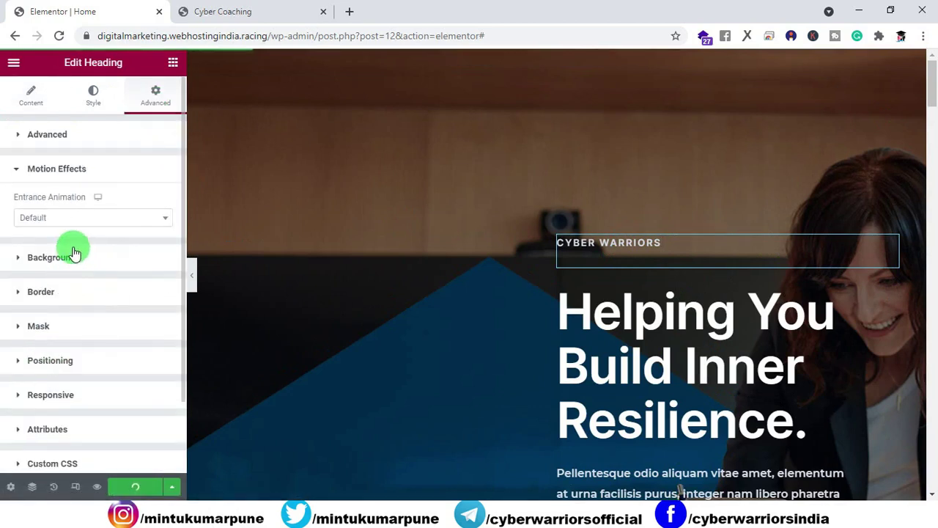
left_click(80, 218)
left_click_drag(165, 273, 146, 379)
left_click(88, 377)
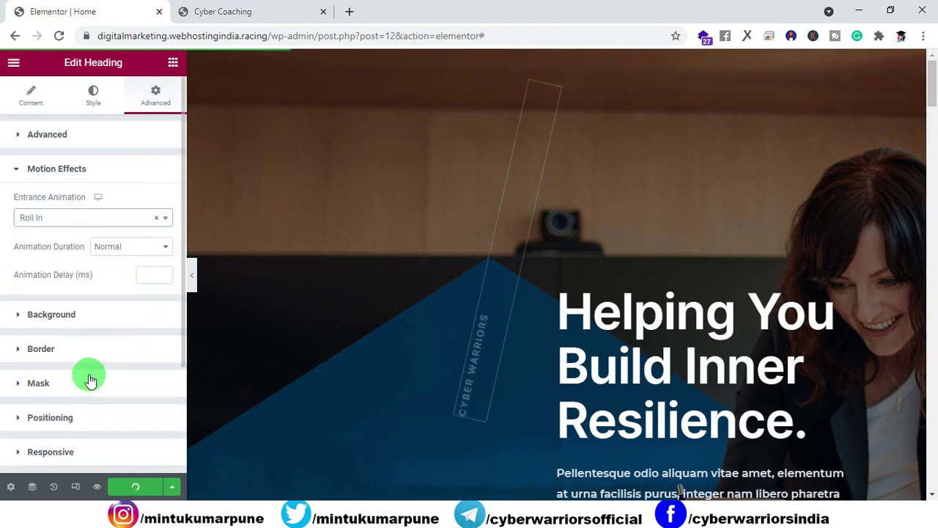
Give the main hero heading a Roll In entrance animation
left_click(595, 318)
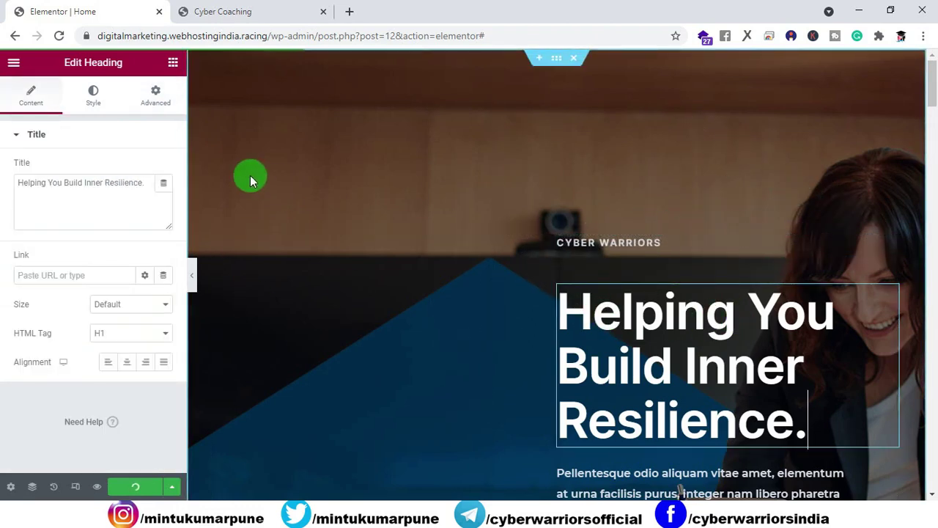
left_click(181, 110)
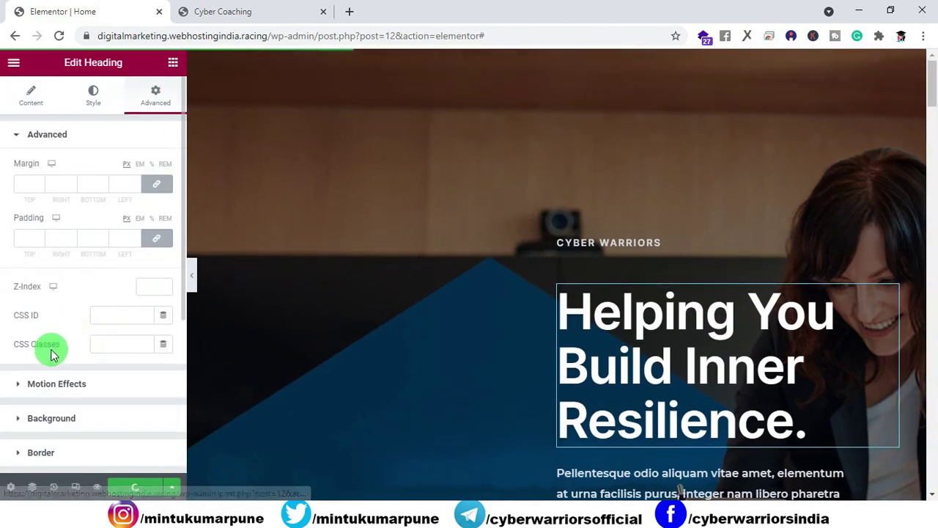
left_click(46, 382)
left_click(88, 215)
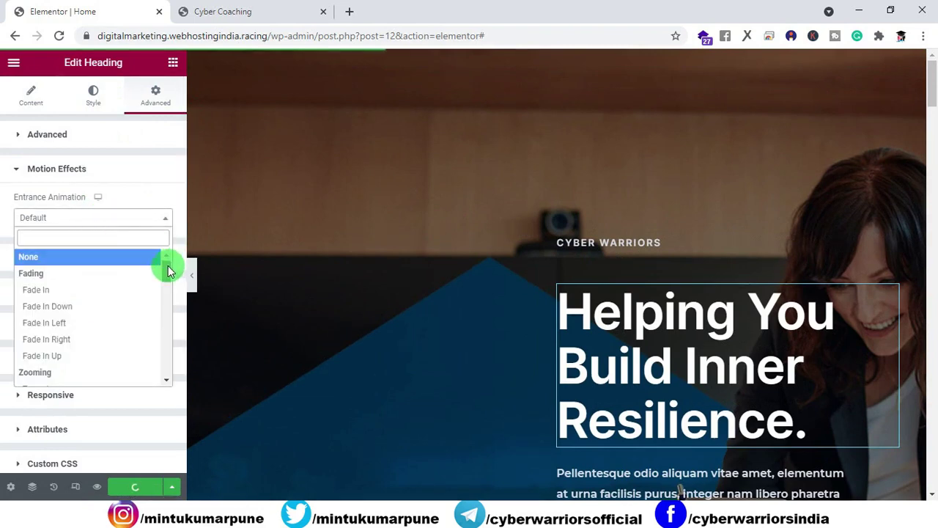
left_click_drag(169, 272, 164, 373)
left_click(136, 381)
Apply Roll In to the hero paragraph as well and save the animation changes
left_click(627, 236)
left_click(150, 92)
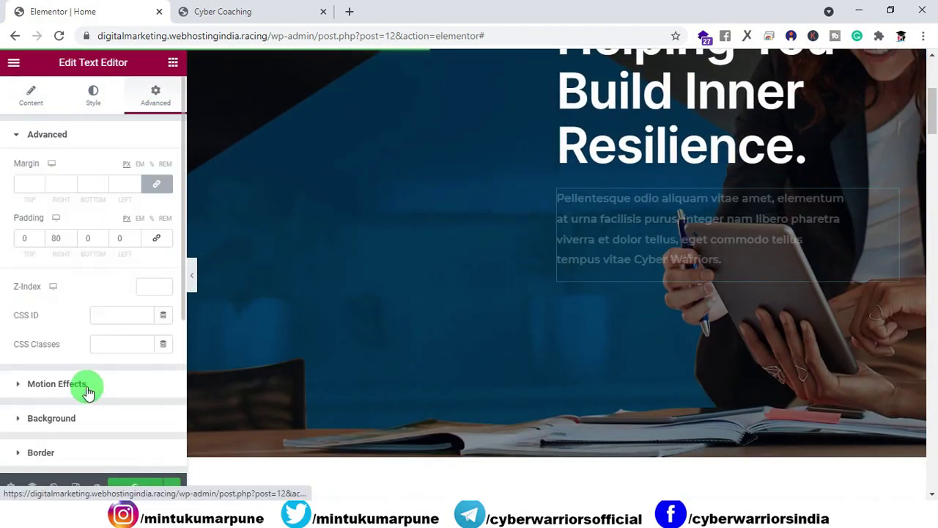
left_click(33, 389)
left_click(80, 219)
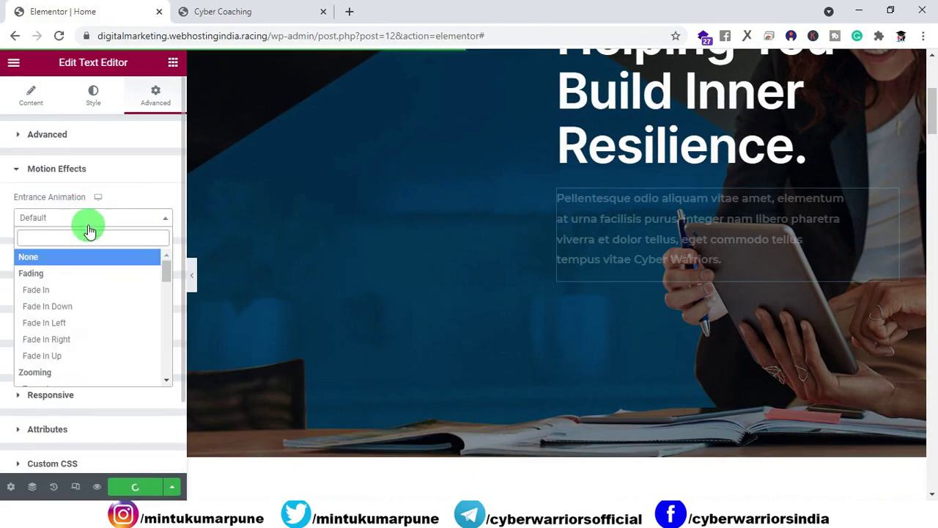
left_click_drag(167, 273, 161, 379)
left_click(146, 379)
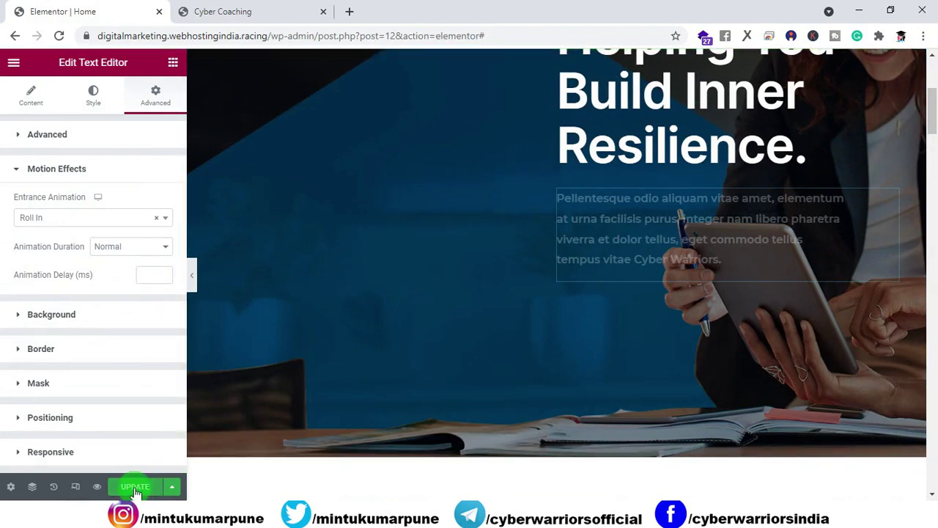
left_click(223, 10)
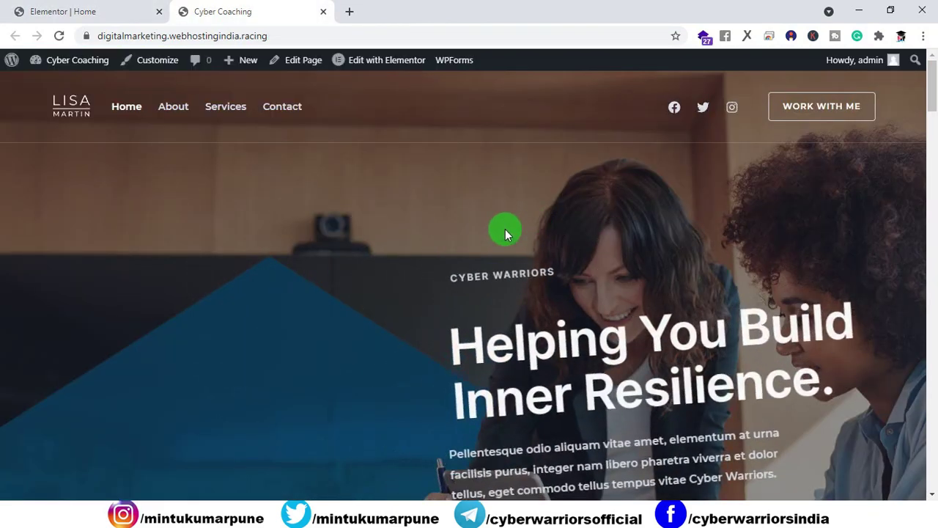
Scroll through the live homepage, then close the old homepage Elementor editor
scroll(603, 414, "down", 15)
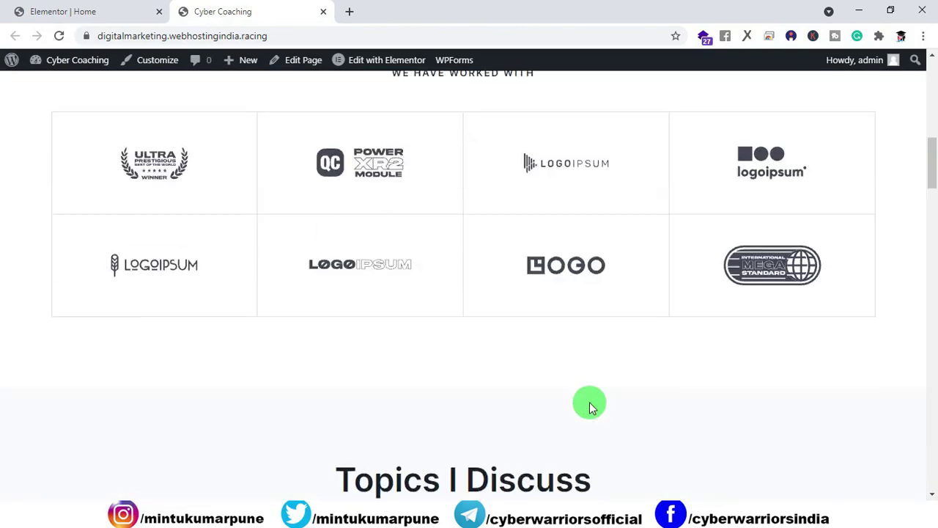
scroll(590, 407, "down", 15)
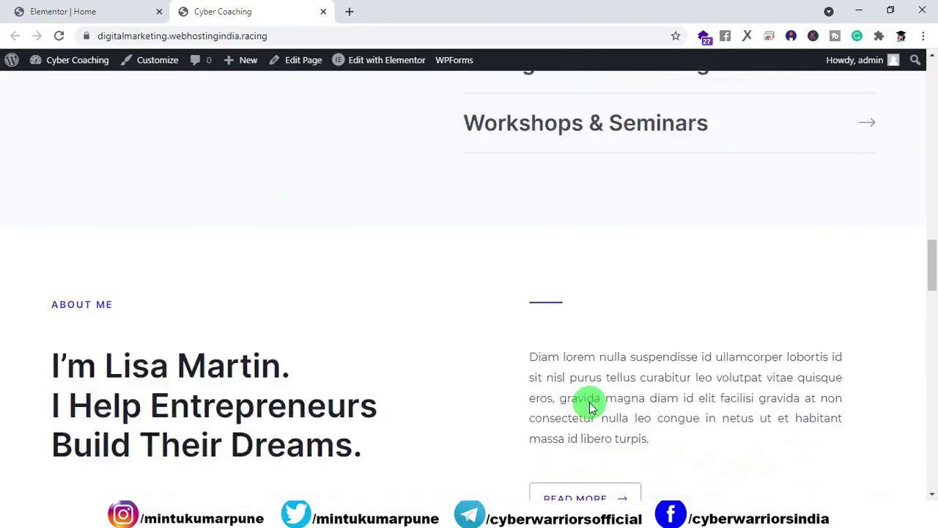
scroll(590, 405, "down", 2)
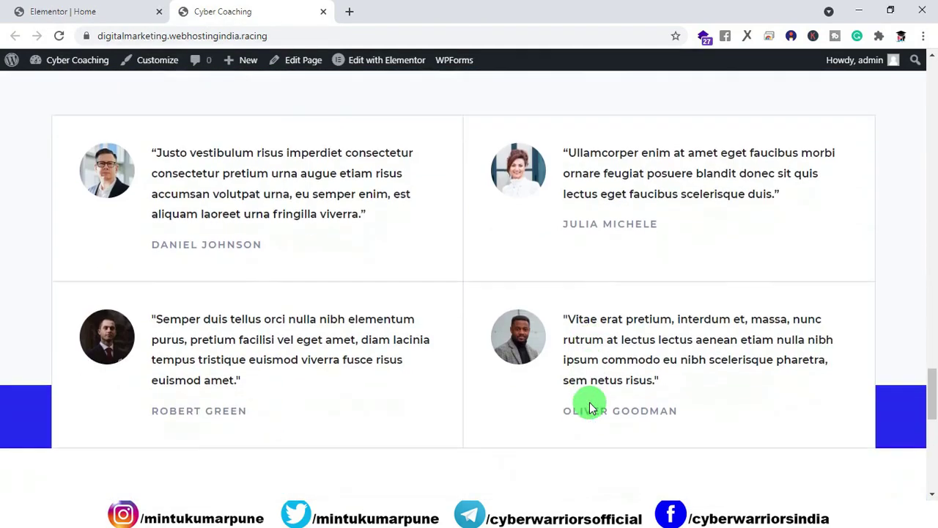
left_click_drag(933, 414, 935, 95)
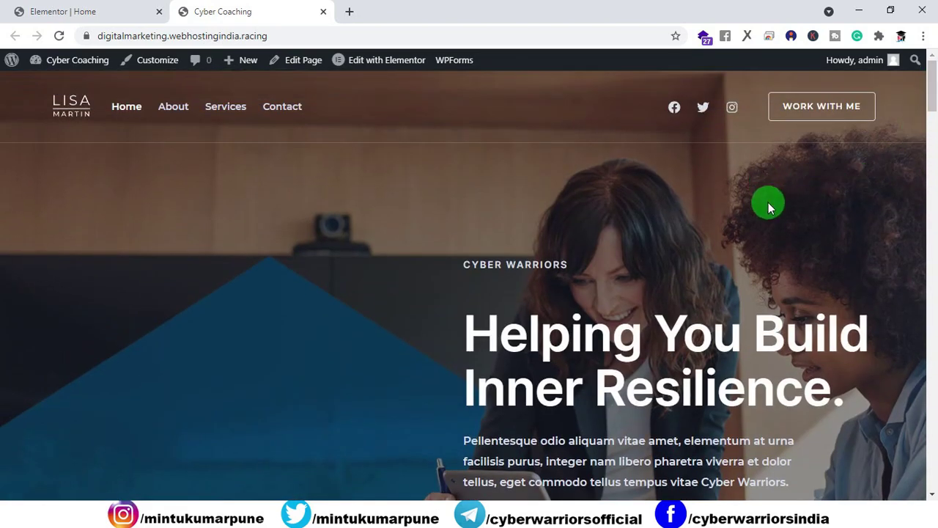
left_click(159, 11)
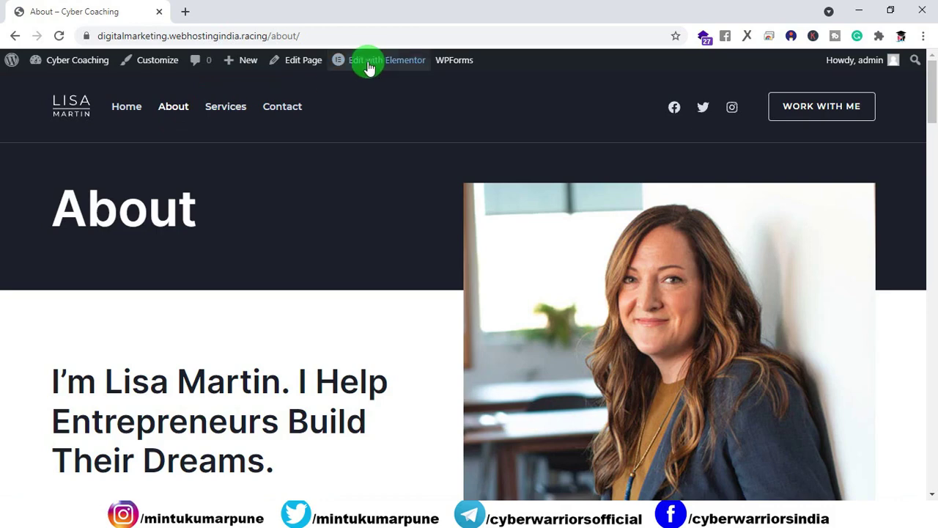
Open the About page in the Elementor editor in a new tab
right_click(374, 64)
left_click(402, 76)
left_click(279, 17)
left_click_drag(269, 20, 104, 14)
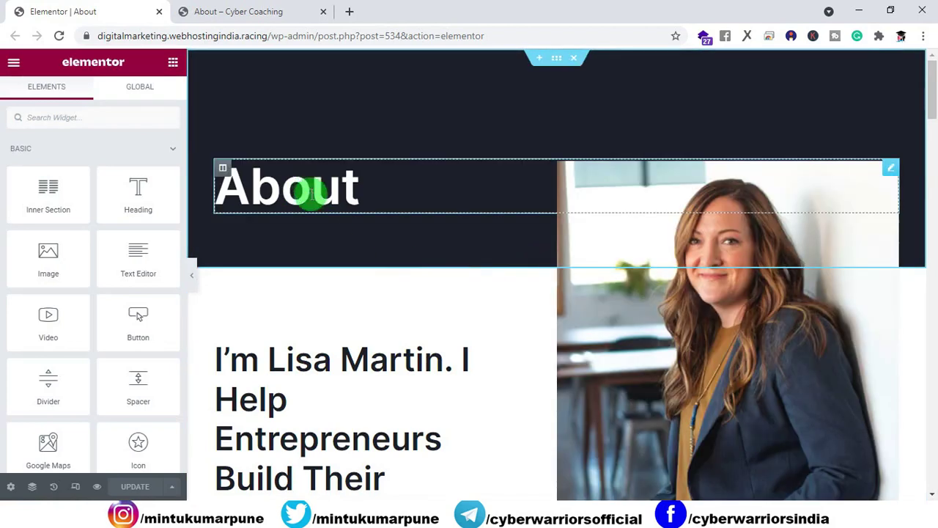
Give the About heading a Roll In entrance animation
left_click(311, 187)
left_click(152, 103)
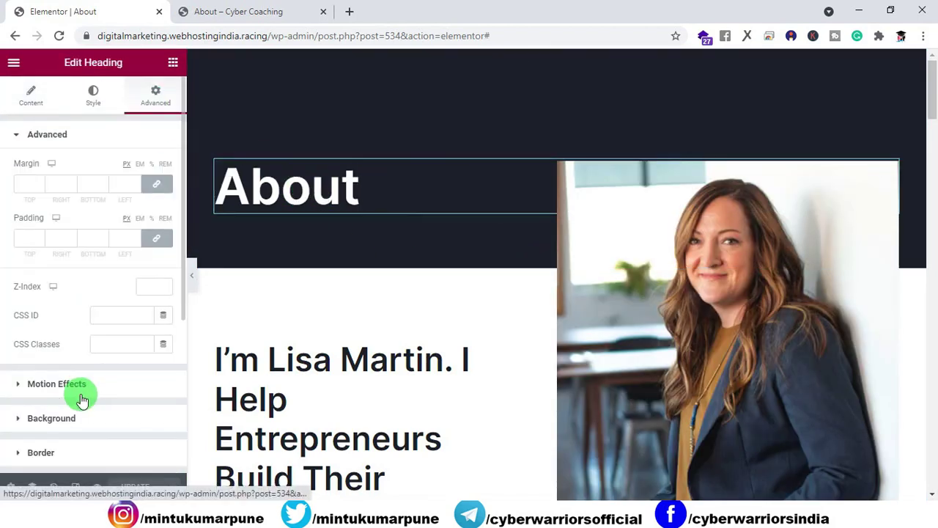
left_click(78, 384)
left_click(88, 217)
left_click_drag(168, 282, 163, 376)
left_click(130, 381)
Replace the About page photo with business-consulting-woman-figure-img-bg.jpg from the Media Library
left_click(687, 245)
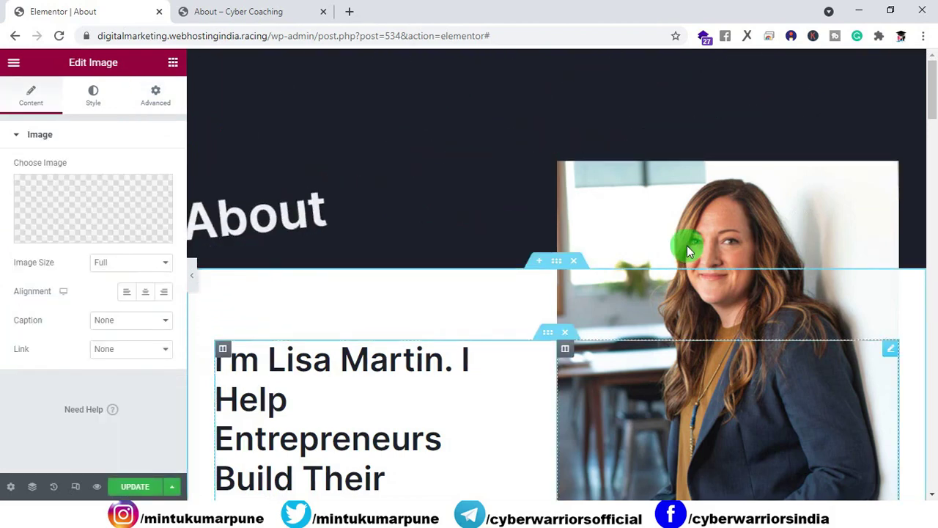
left_click(74, 244)
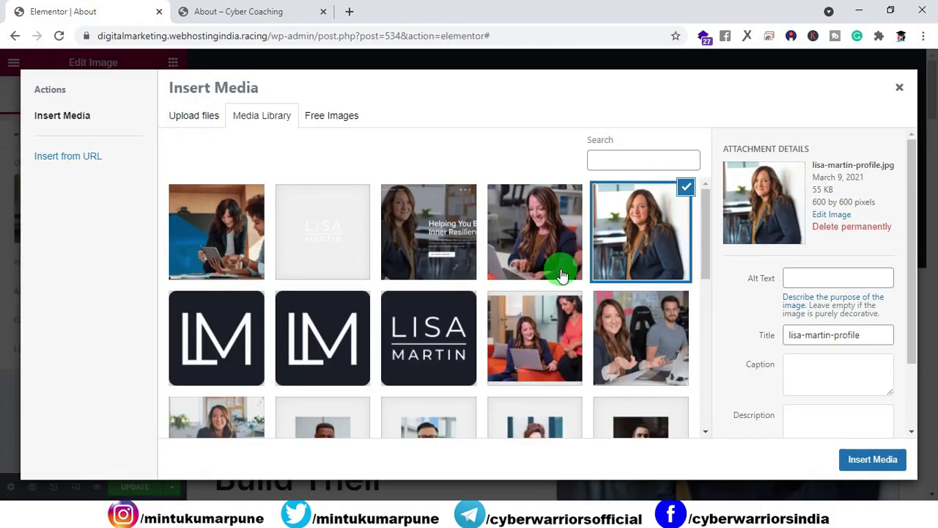
scroll(561, 271, "down", 5)
left_click(625, 267)
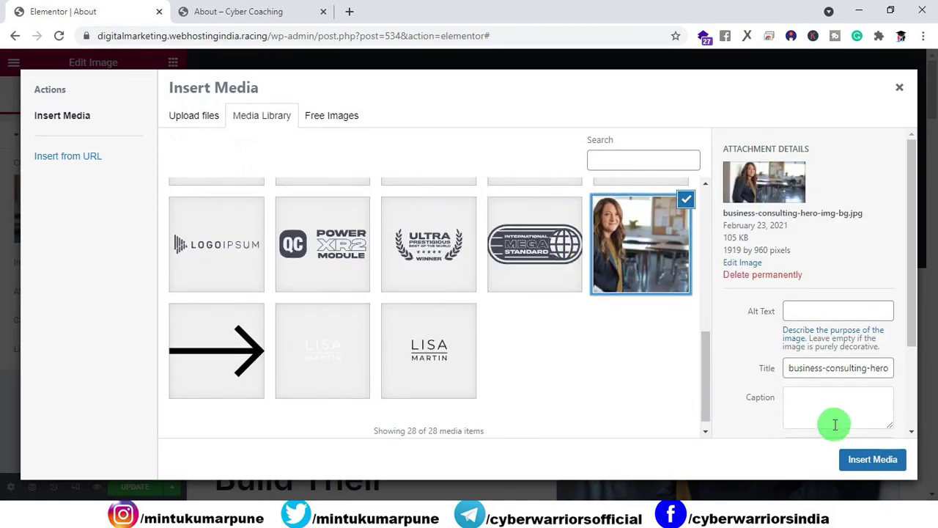
scroll(670, 366, "up", 5)
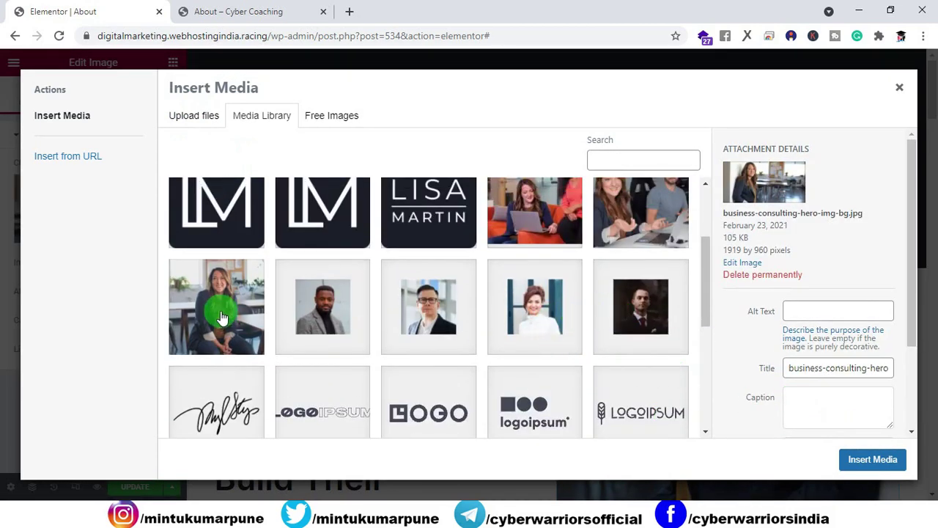
left_click(224, 318)
left_click(867, 461)
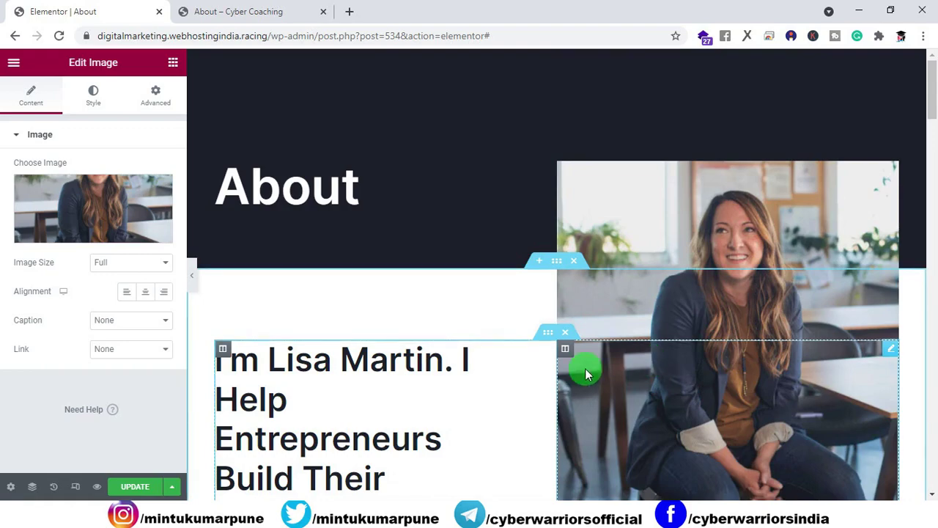
scroll(418, 388, "down", 10)
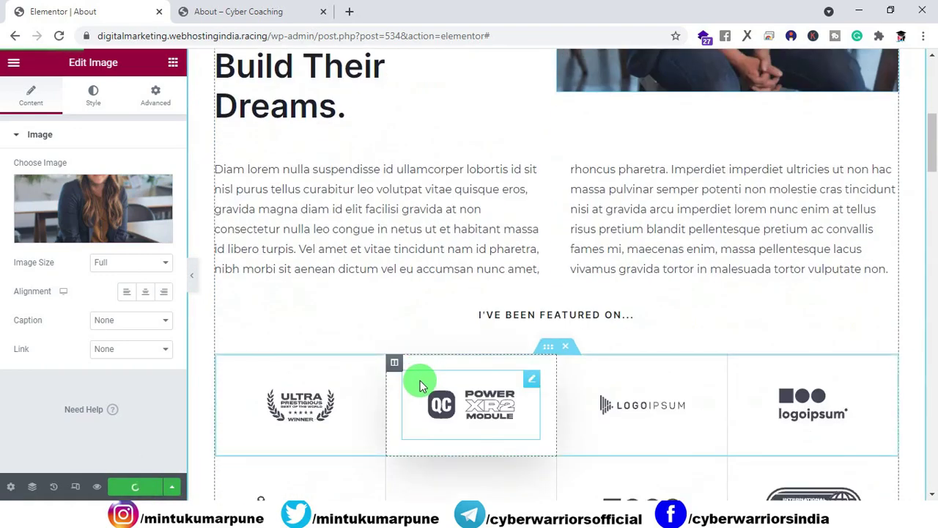
left_click_drag(927, 174, 125, 38)
Close the Elementor tab, go to the home page, and open Customize in a new tab placed first
left_click(159, 11)
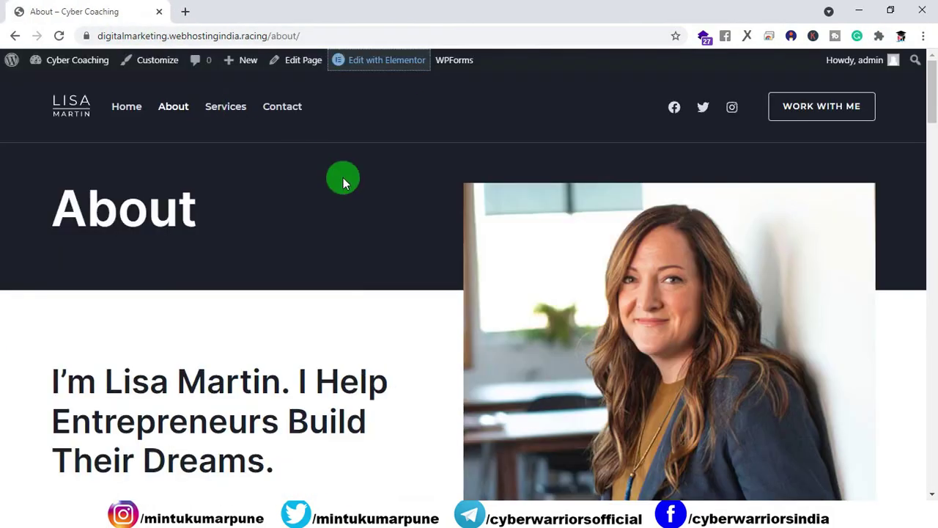
left_click(137, 110)
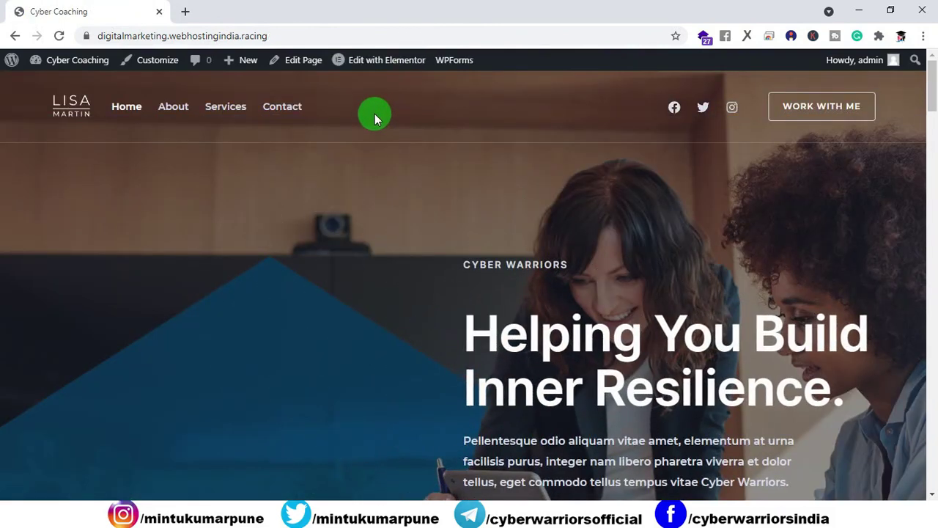
right_click(168, 63)
left_click(184, 72)
left_click(218, 15)
left_click_drag(218, 14, 80, 17)
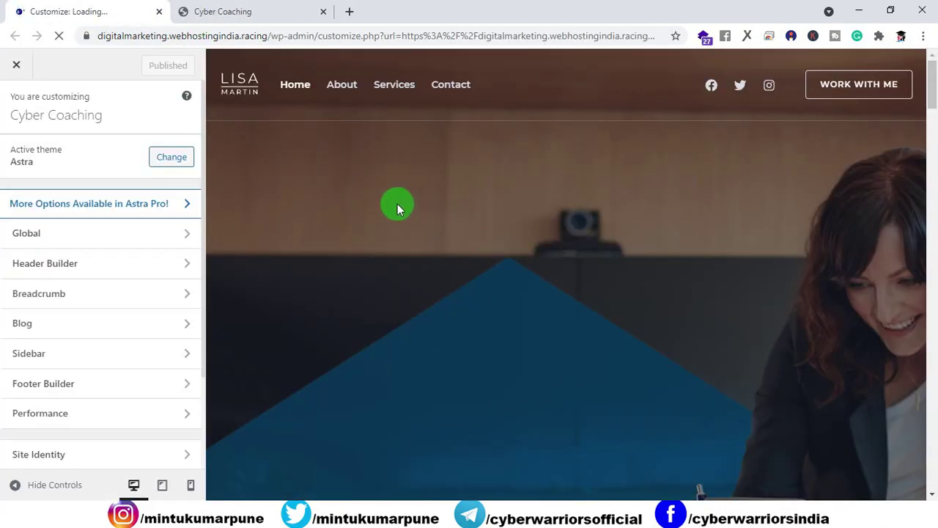
Replace the transparent header logo with the LM image from the media library
left_click(229, 88)
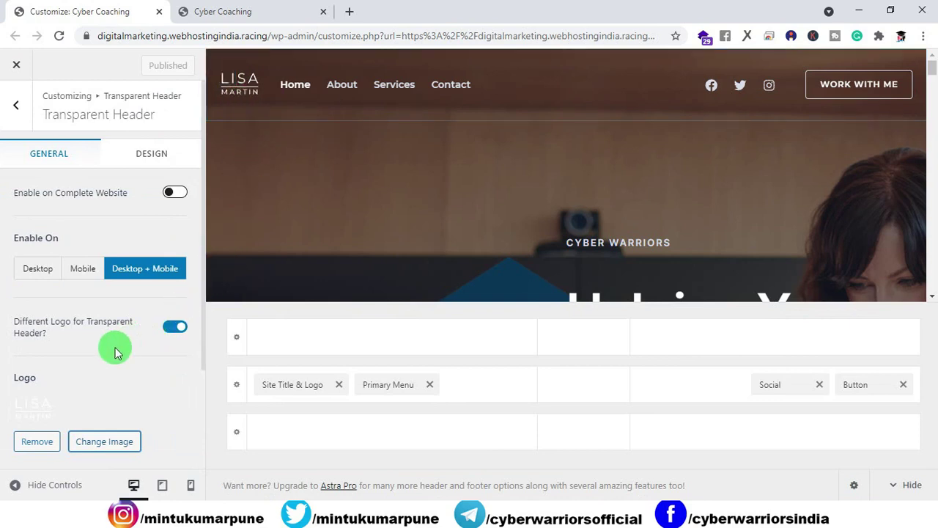
scroll(68, 362, "down", 2)
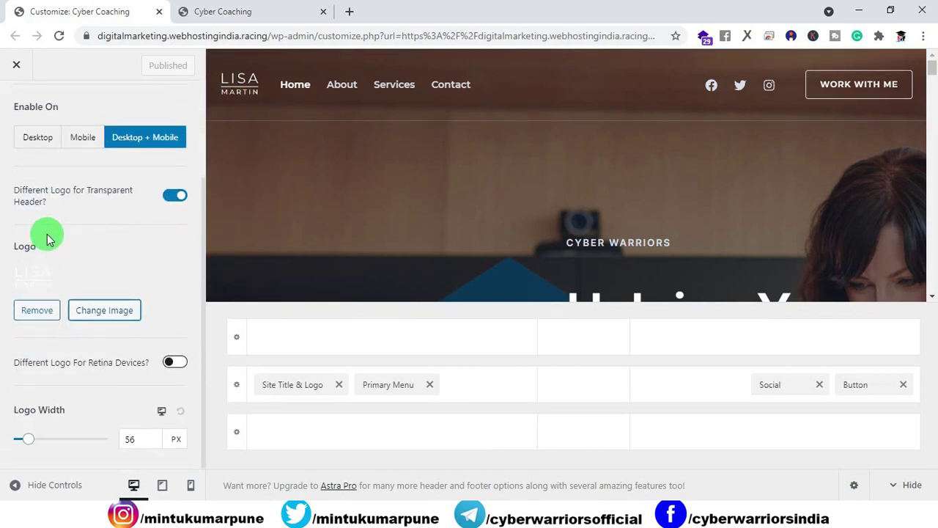
left_click(91, 312)
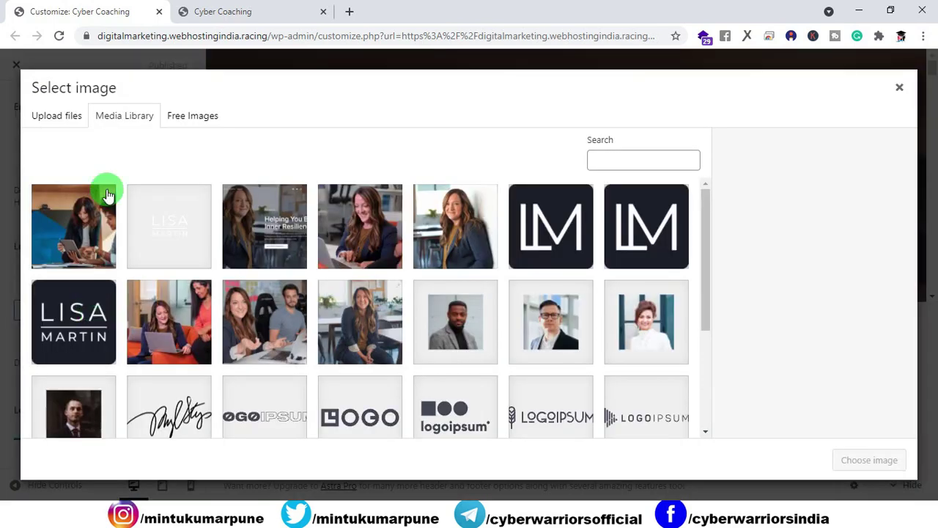
left_click(53, 128)
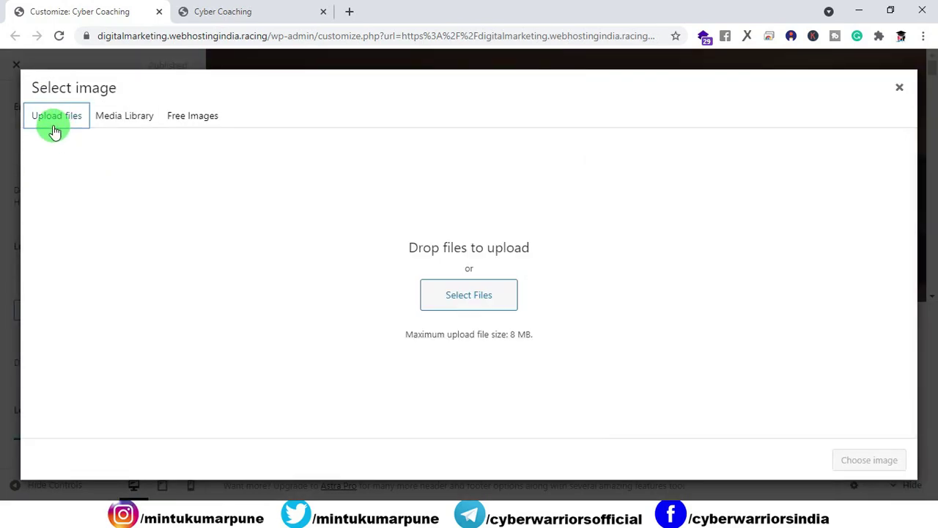
left_click(118, 121)
scroll(385, 284, "down", 1)
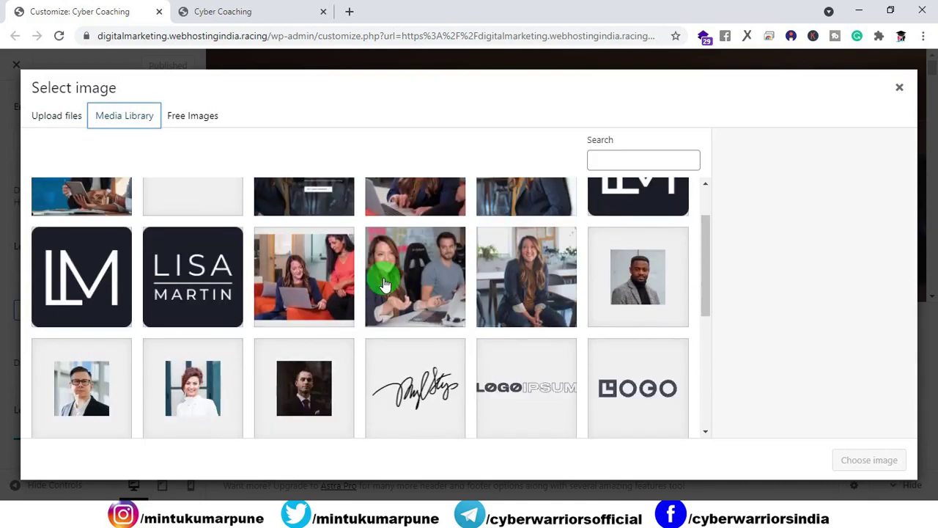
scroll(385, 284, "down", 2)
scroll(423, 334, "down", 2)
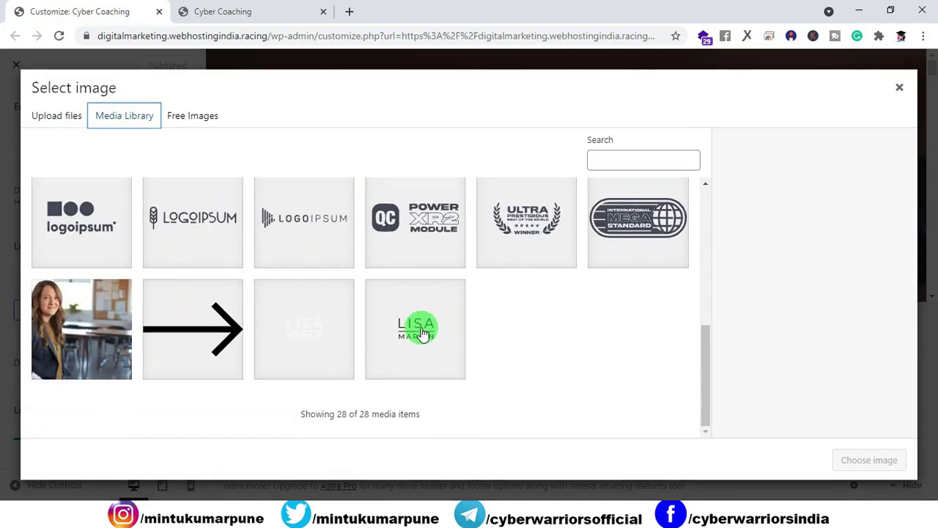
scroll(591, 362, "up", 4)
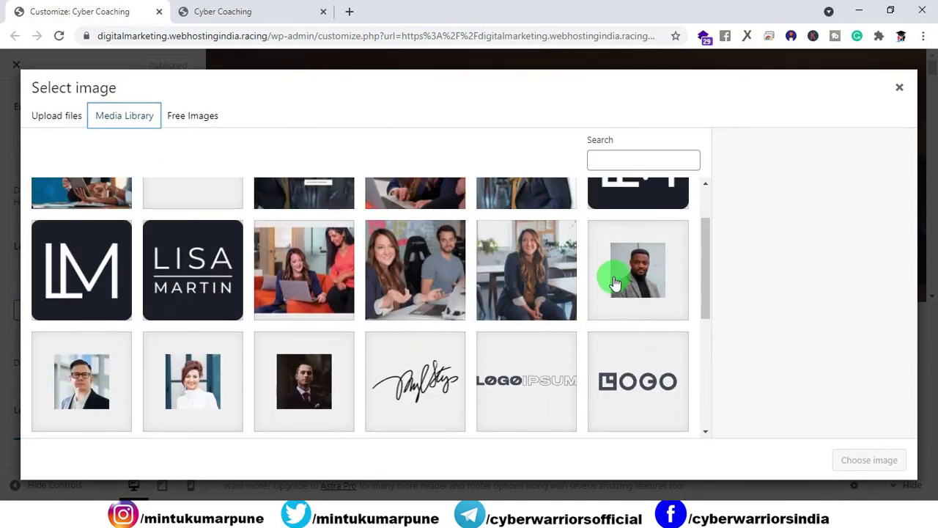
scroll(616, 280, "up", 1)
left_click(618, 237)
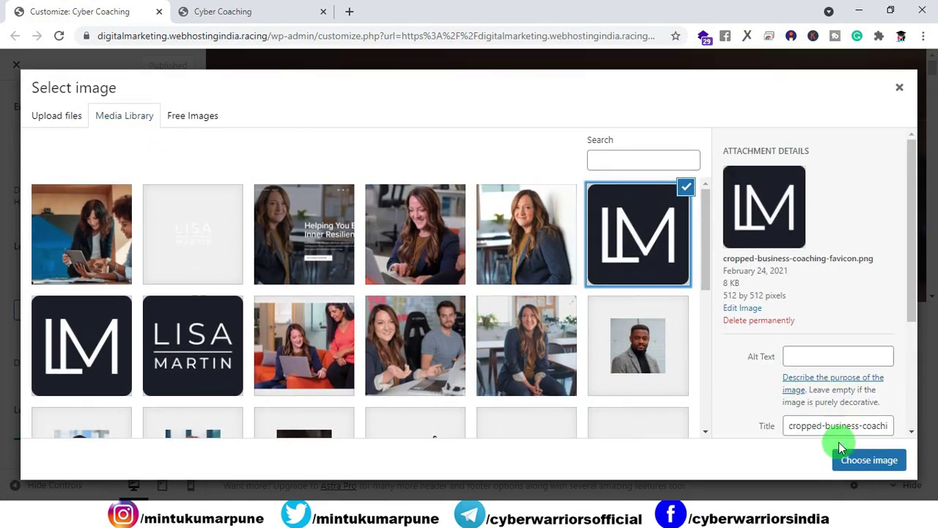
left_click(853, 460)
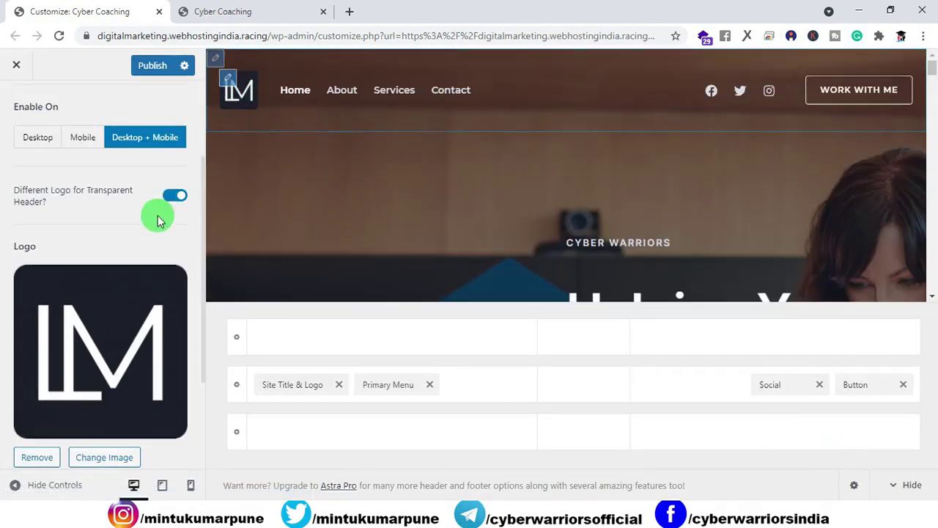
Set the transparent header logo width to 51 px and publish
scroll(143, 236, "down", 1)
scroll(143, 236, "down", 2)
mouse_move(37, 444)
left_mouse_down()
mouse_move(52, 442)
mouse_move(27, 440)
left_mouse_up()
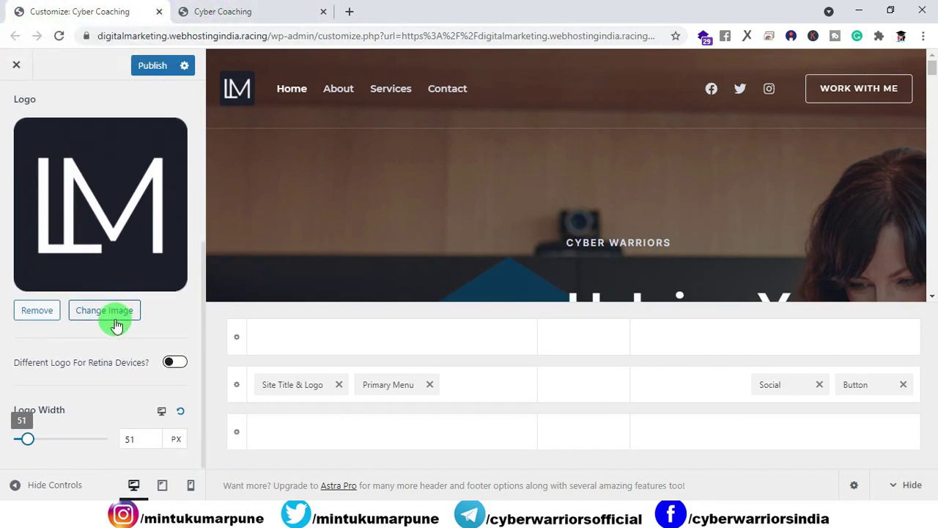
scroll(111, 321, "up", 3)
scroll(110, 318, "up", 2)
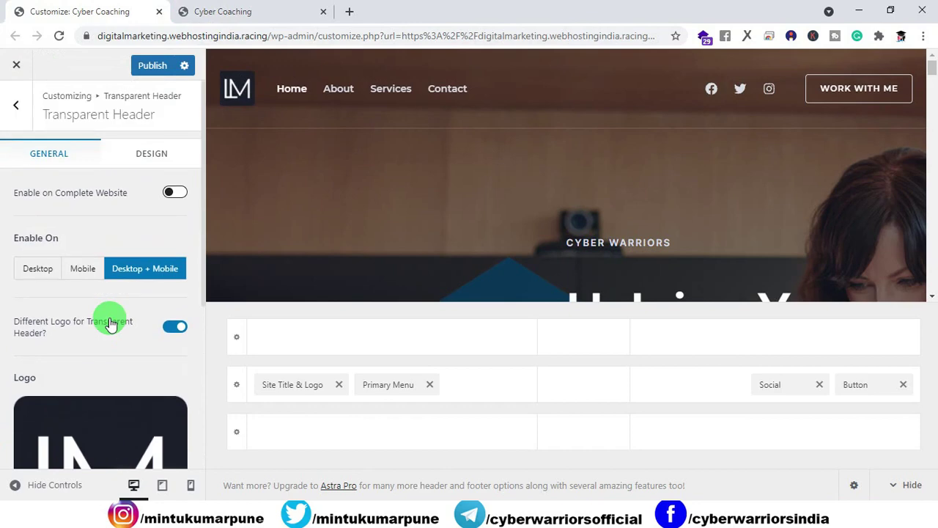
scroll(106, 319, "down", 5)
scroll(87, 447, "up", 5)
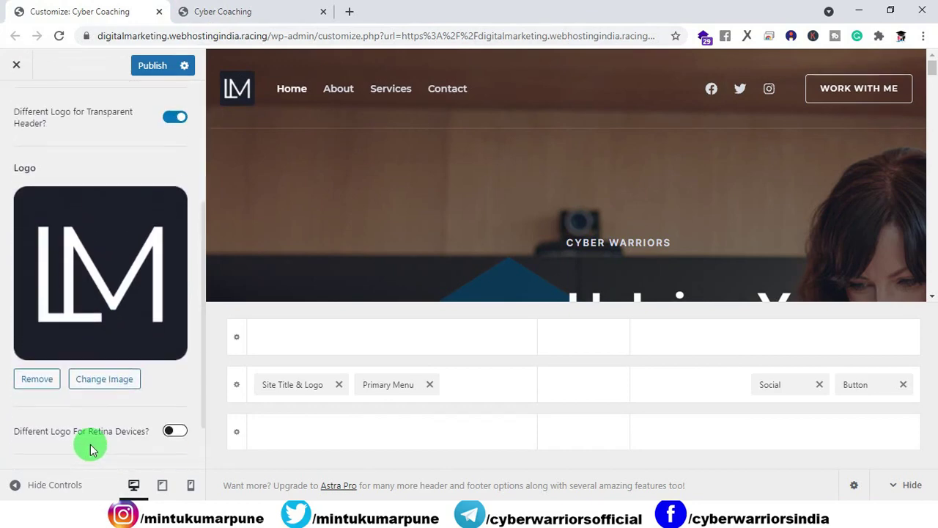
left_click(143, 66)
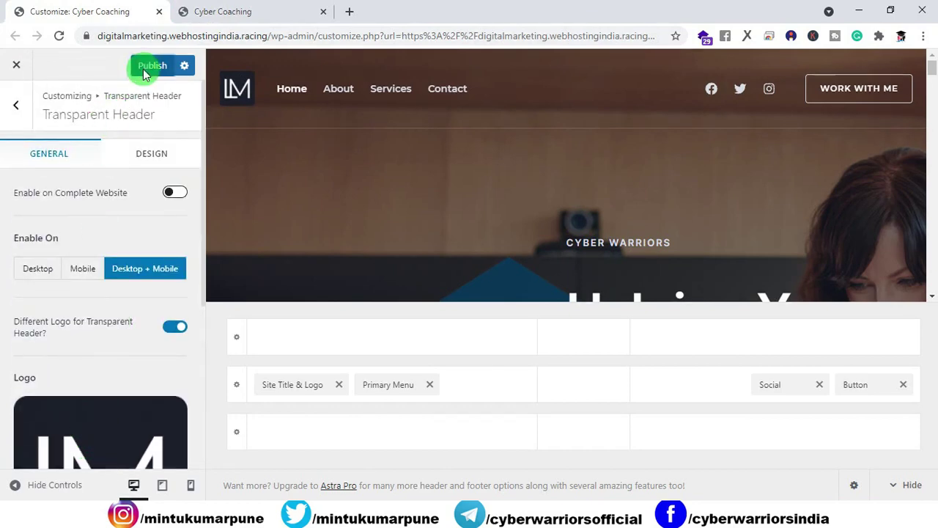
scroll(105, 267, "down", 4)
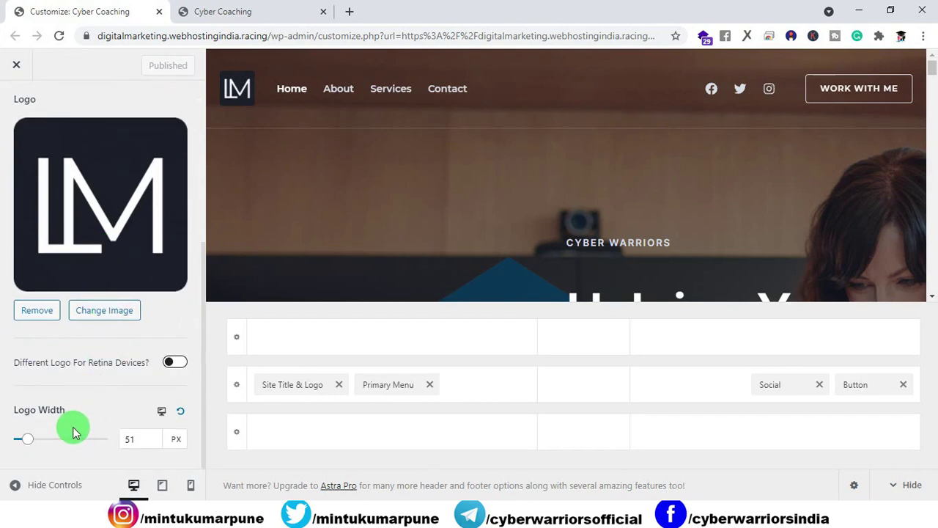
scroll(24, 94, "up", 4)
Under Header Builder > Site Title & Logo, set the LM image as Site Icon, publish, and view the live site
left_click(16, 111)
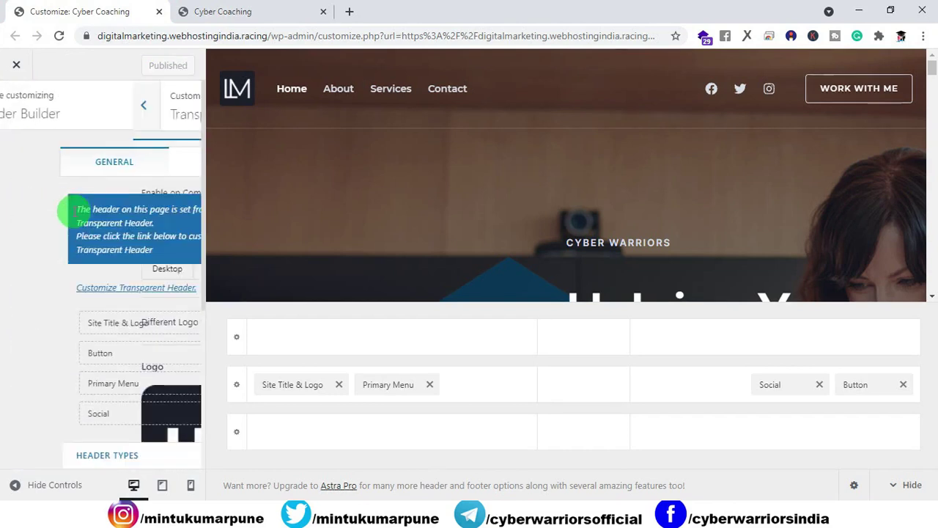
left_click(80, 331)
scroll(81, 331, "down", 3)
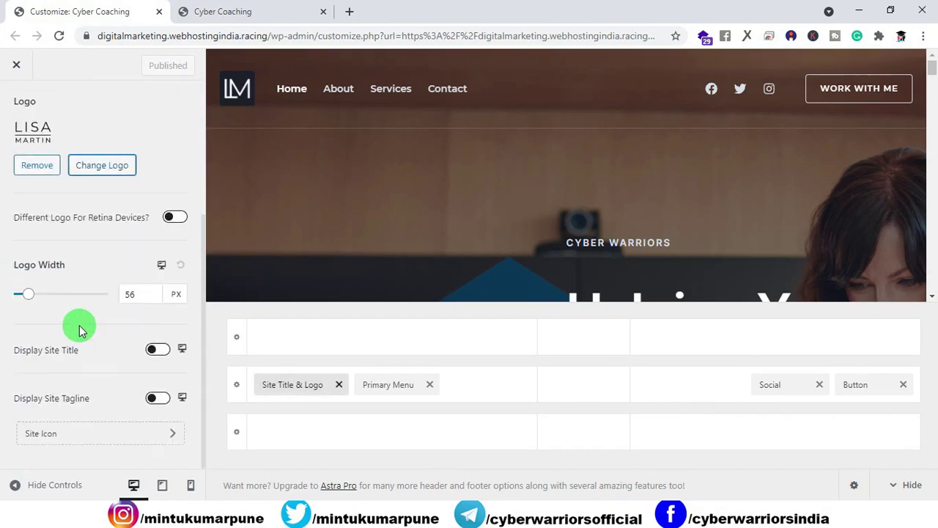
left_click(67, 438)
left_click(105, 236)
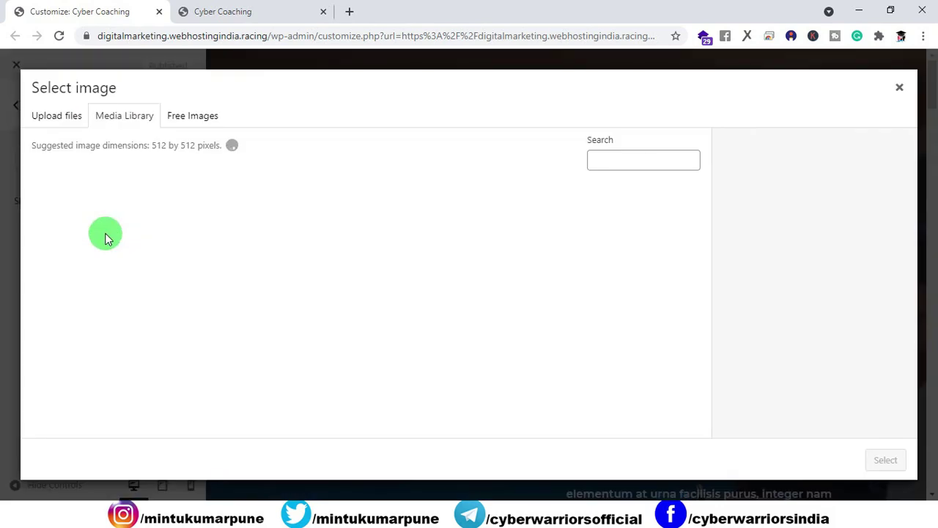
left_click(556, 225)
left_click(885, 460)
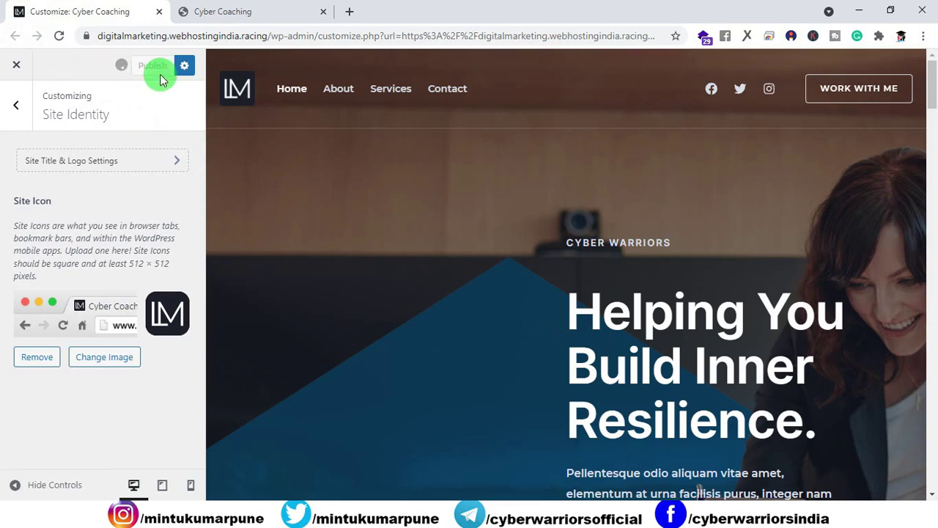
left_click(237, 13)
left_click(60, 36)
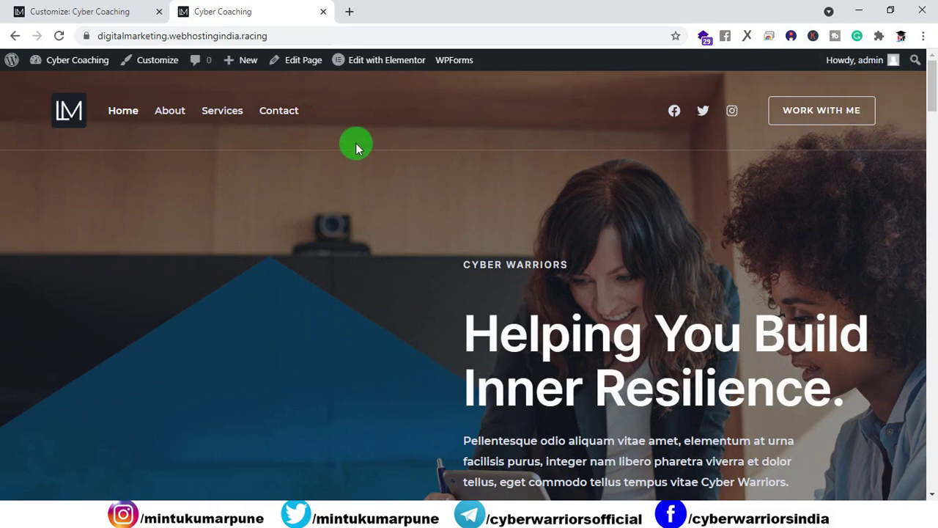
In the Customizer tab, scroll the preview to the footer and edit the Contact Info widget (Widget 4)
left_click_drag(934, 88, 905, 490)
left_click(75, 15)
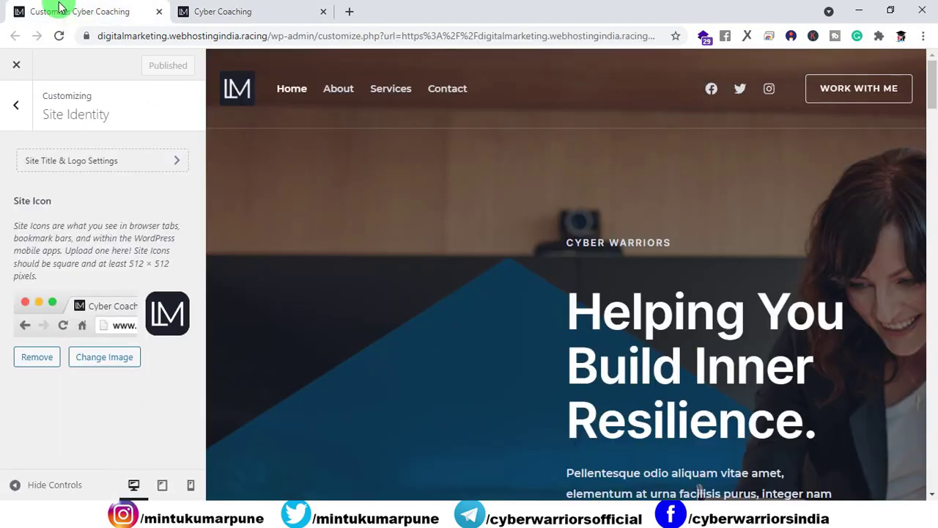
left_click_drag(931, 90, 909, 481)
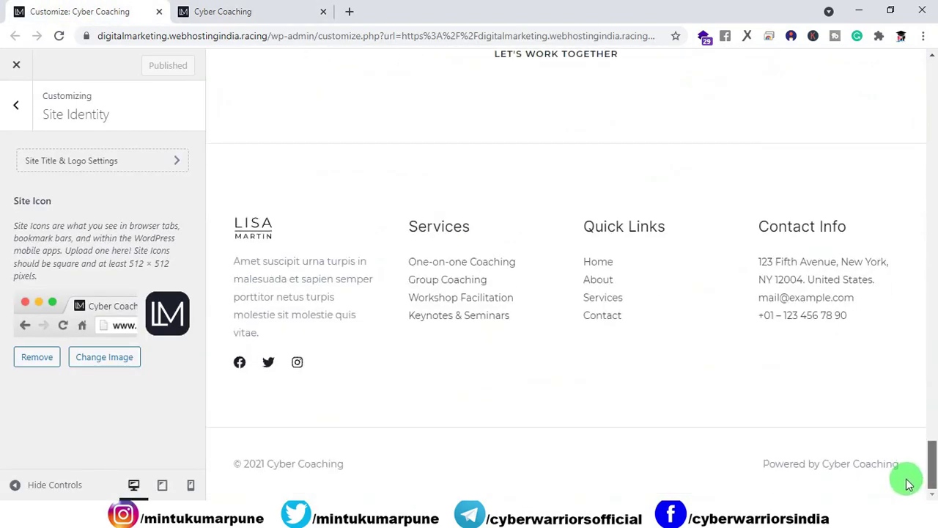
left_click(766, 233)
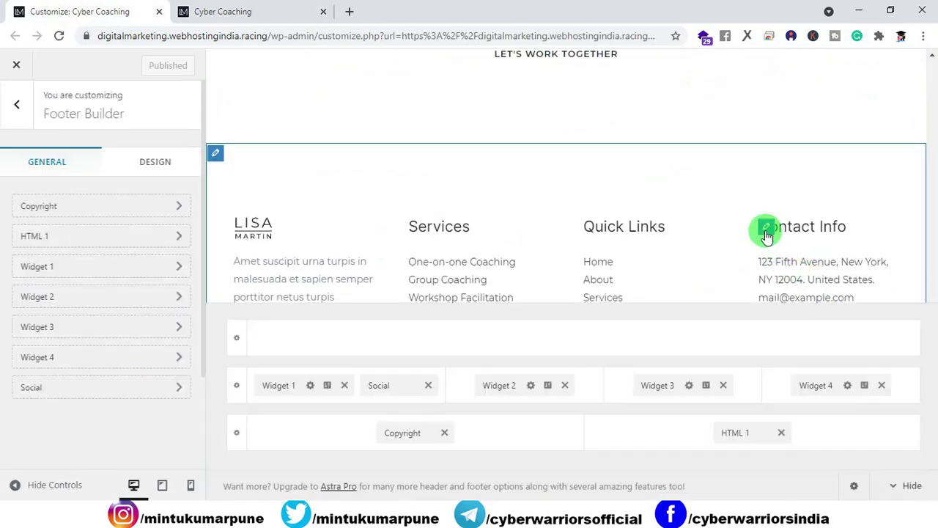